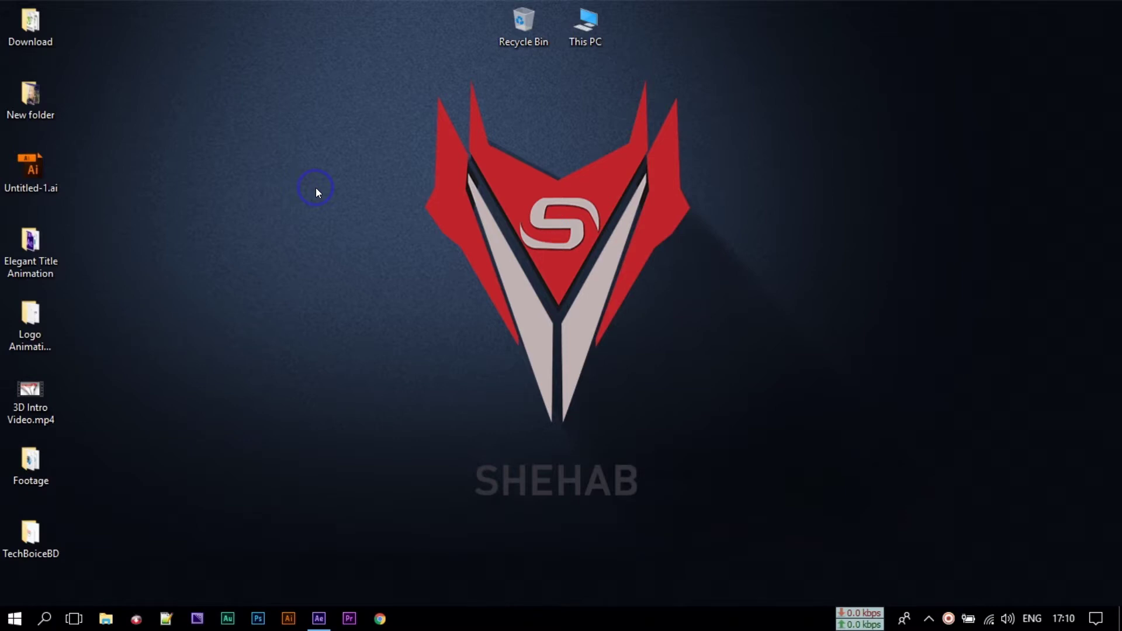
# Step: Switch to After Effects and create a 10-second HDTV 1080 29.97 composition named Main
pyautogui.click(319, 618)
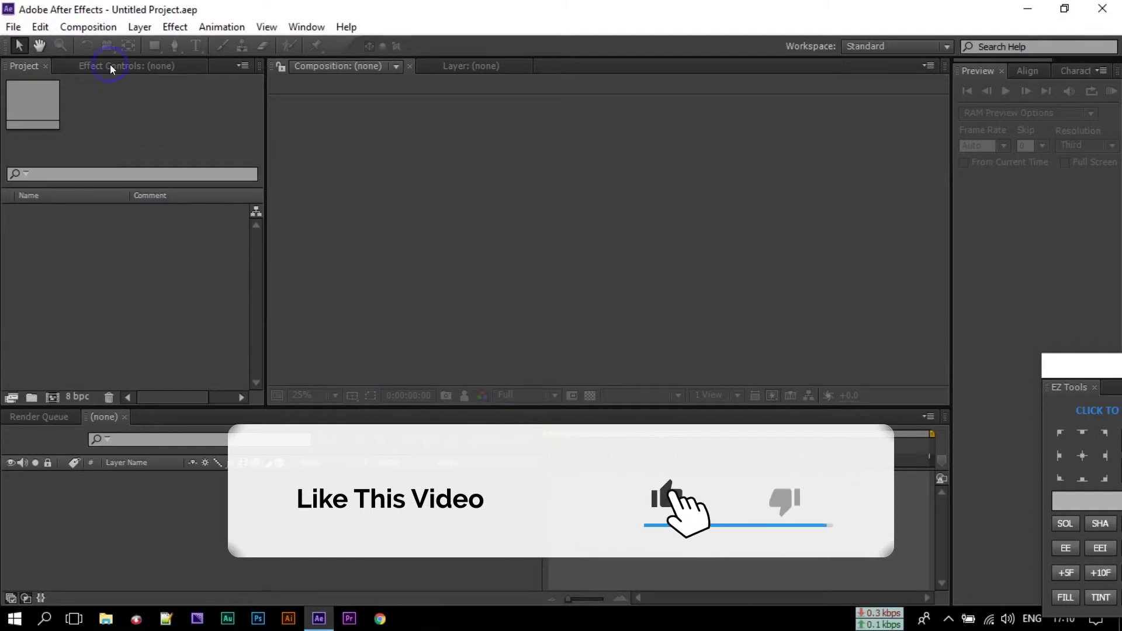
pyautogui.click(91, 27)
pyautogui.click(103, 46)
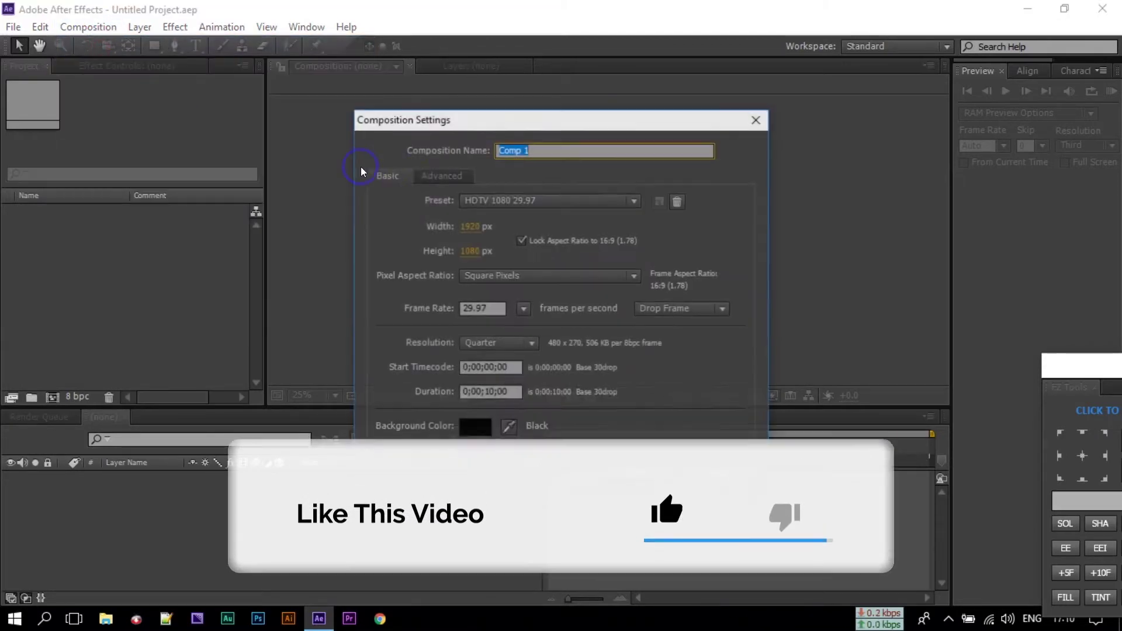
pyautogui.write('Main')
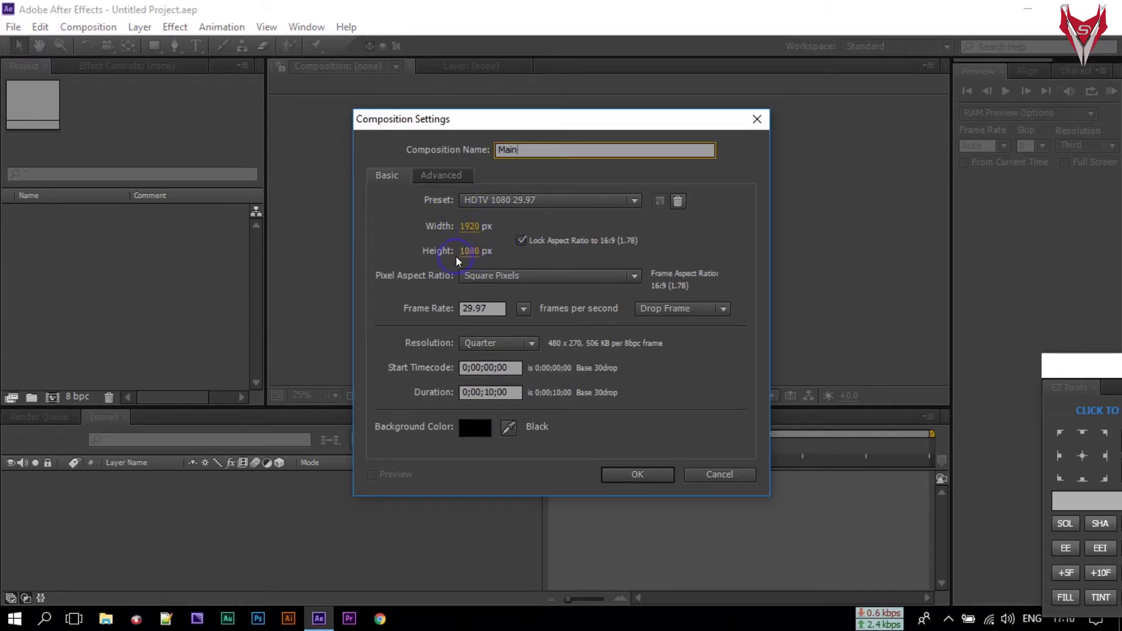
pyautogui.click(649, 475)
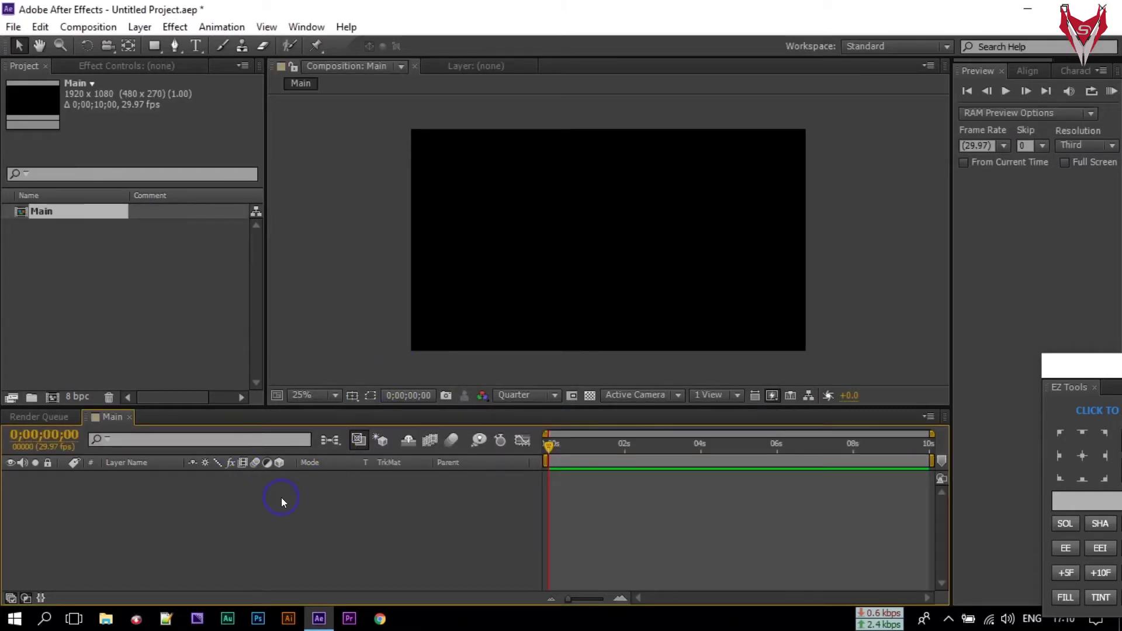
# Step: Add an empty shape layer to the Main composition
pyautogui.click(299, 396)
pyautogui.click(337, 116)
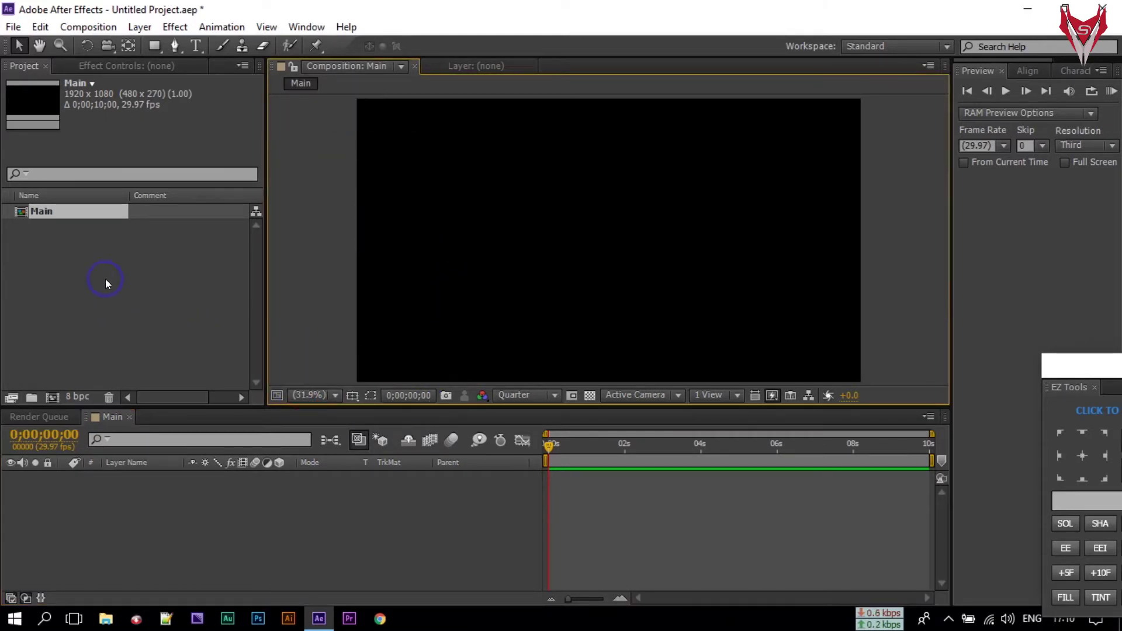
pyautogui.rightClick(104, 513)
pyautogui.moveTo(149, 337)
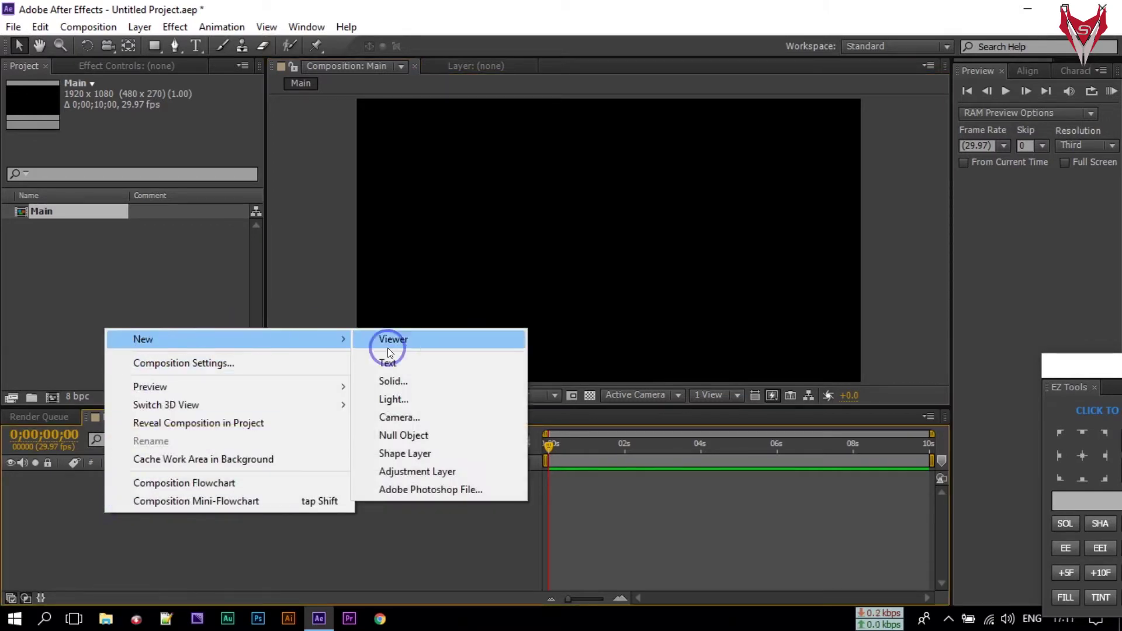
pyautogui.click(425, 453)
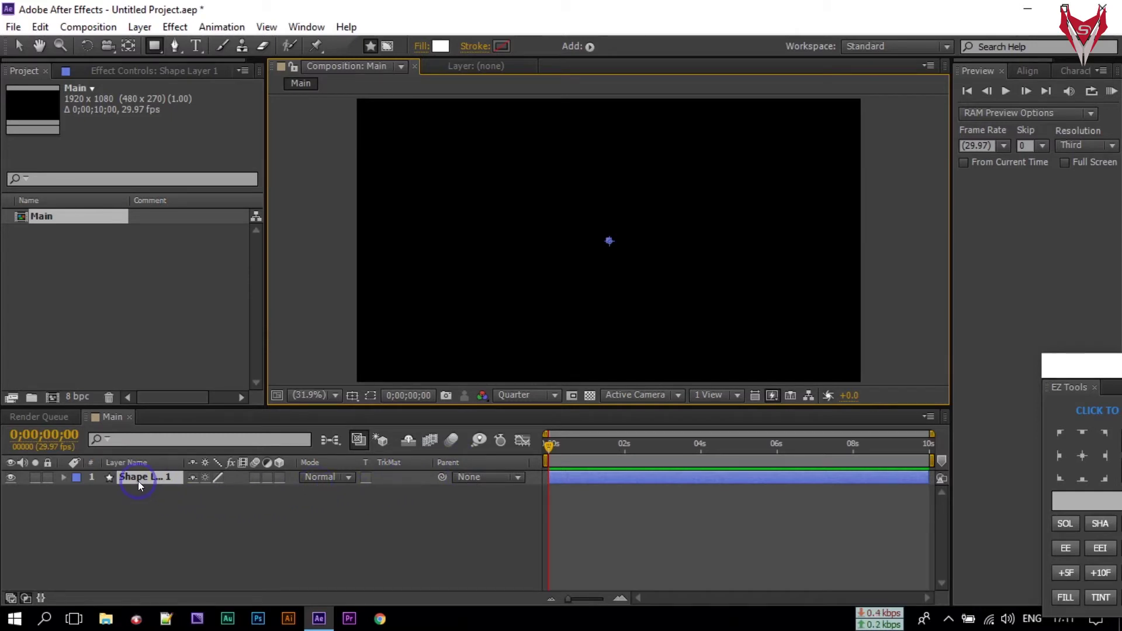
# Step: Set up the Rectangle Tool with no stroke and a solid white (FFFFFF) fill
pyautogui.click(154, 47)
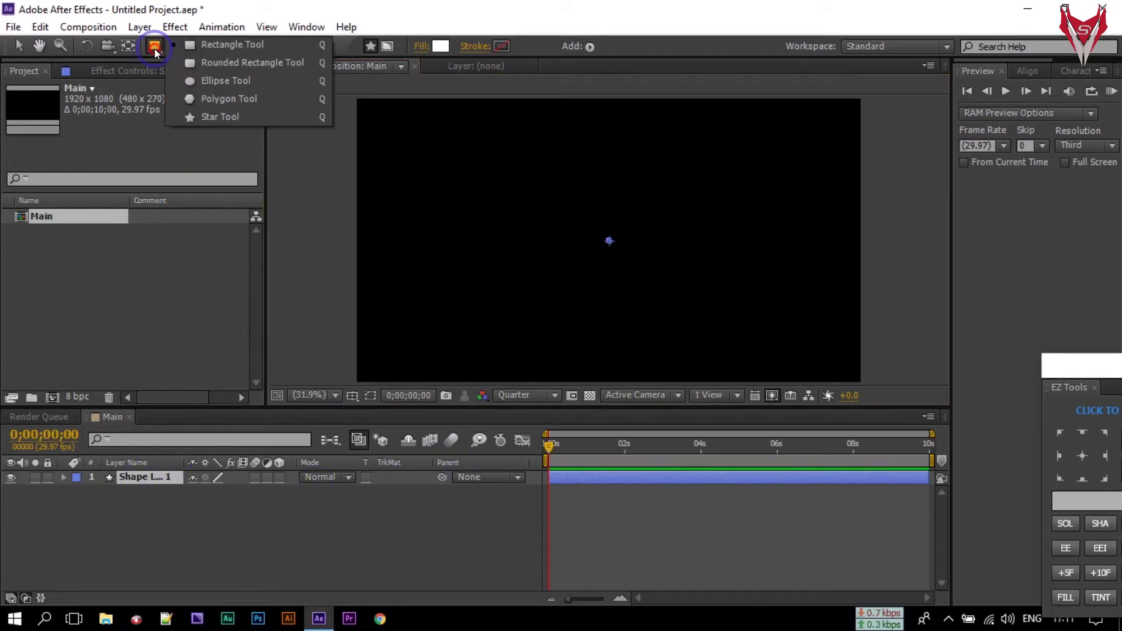
pyautogui.click(211, 52)
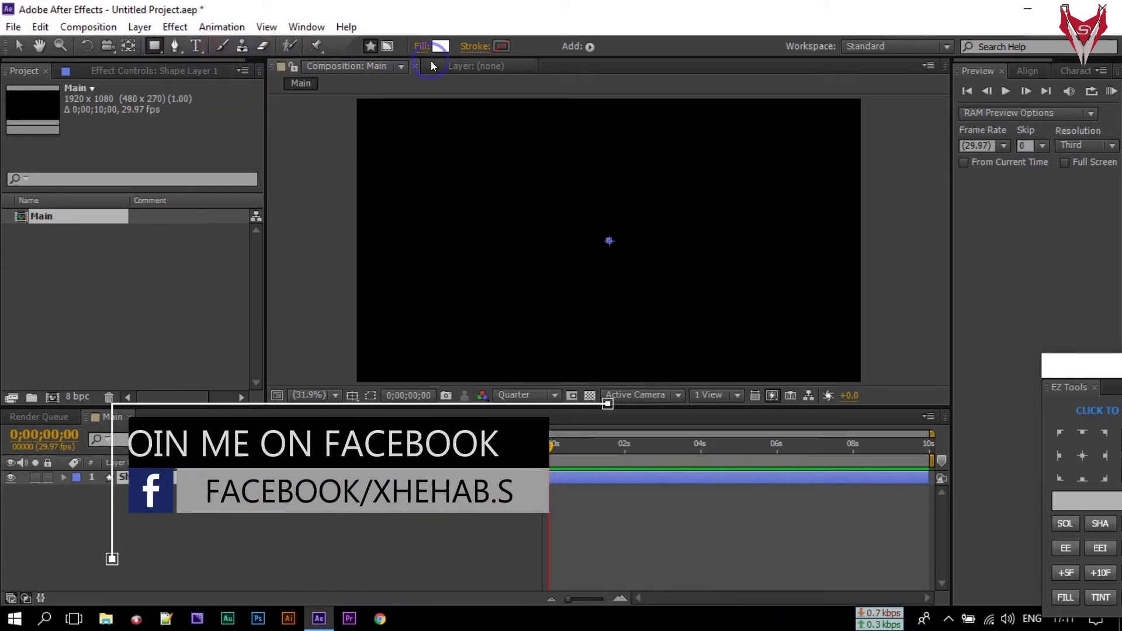
pyautogui.click(475, 48)
pyautogui.click(480, 265)
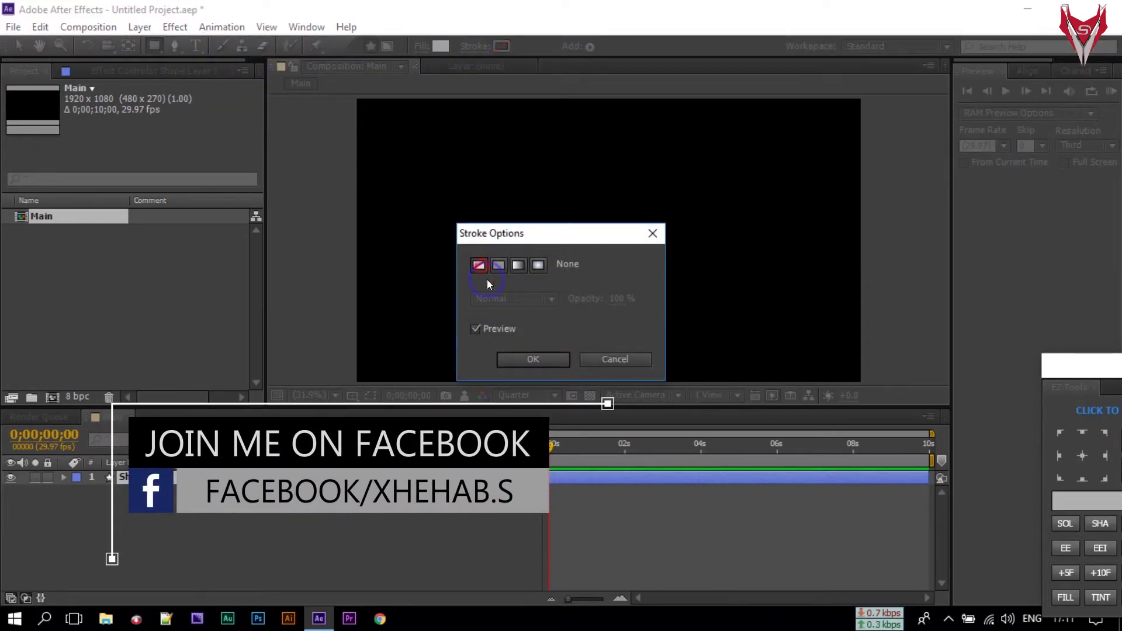
pyautogui.click(526, 359)
pyautogui.click(441, 46)
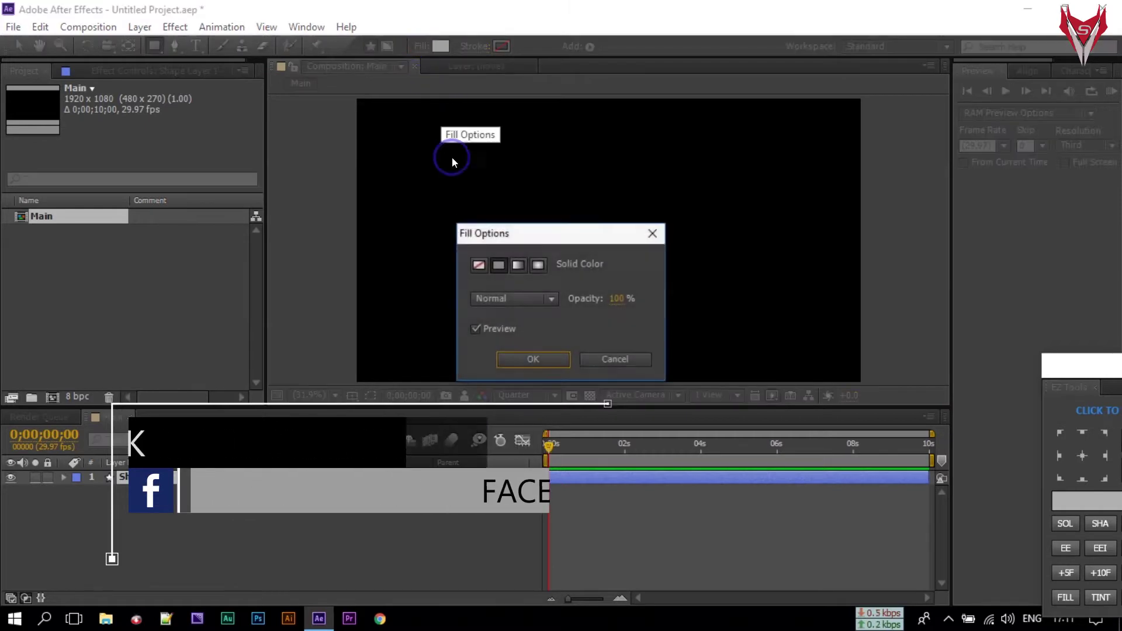
pyautogui.click(532, 360)
pyautogui.click(439, 46)
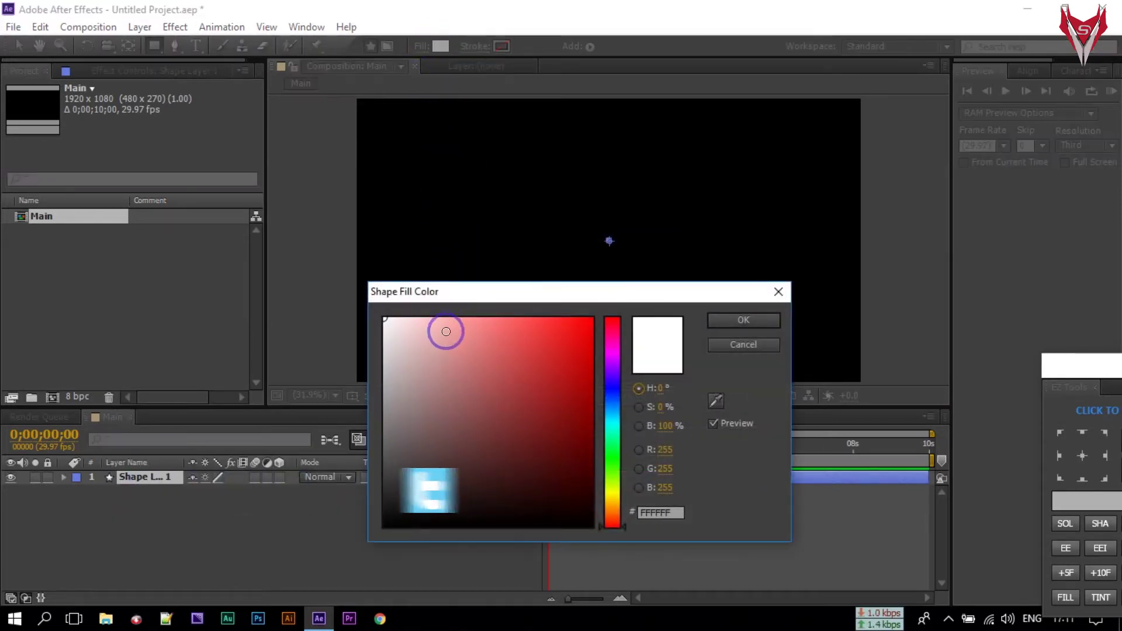
pyautogui.click(731, 320)
# Step: Show the title/action safe guides and draw a thin horizontal white bar from the frame's left edge, just above the centre line
pyautogui.click(351, 405)
pyautogui.click(392, 412)
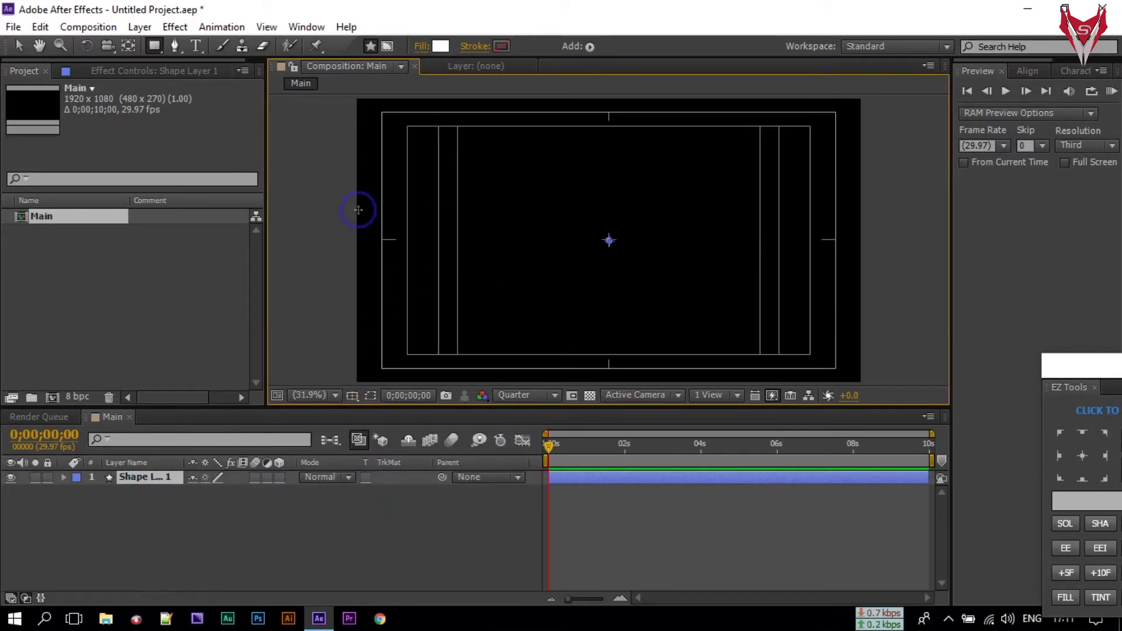
pyautogui.moveTo(352, 209); pyautogui.dragTo(533, 232)
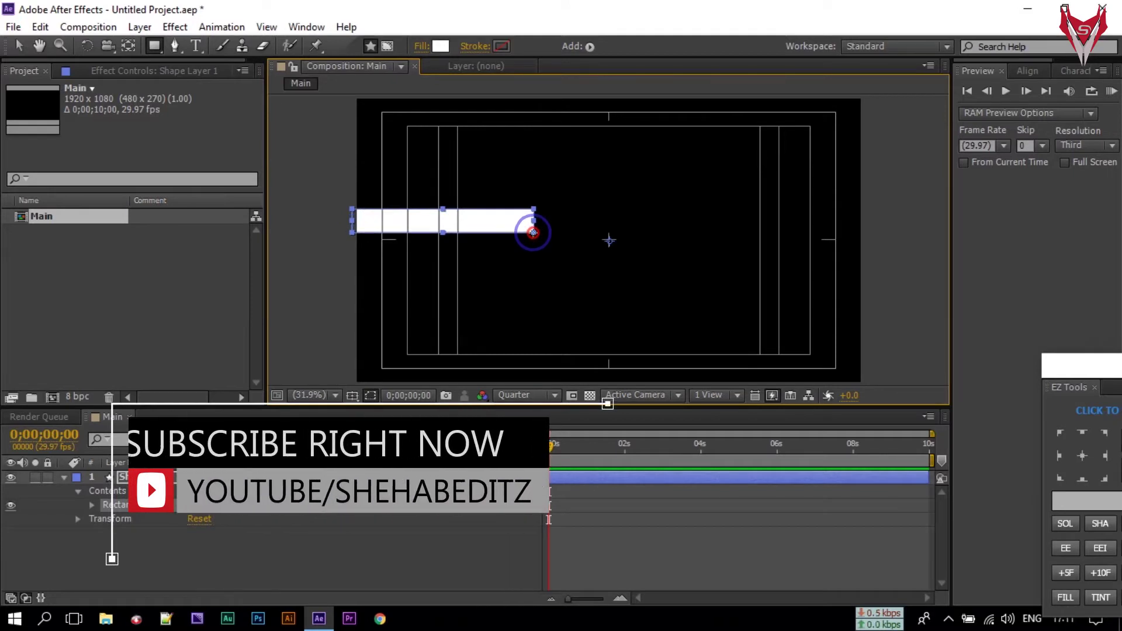
pyautogui.click(147, 543)
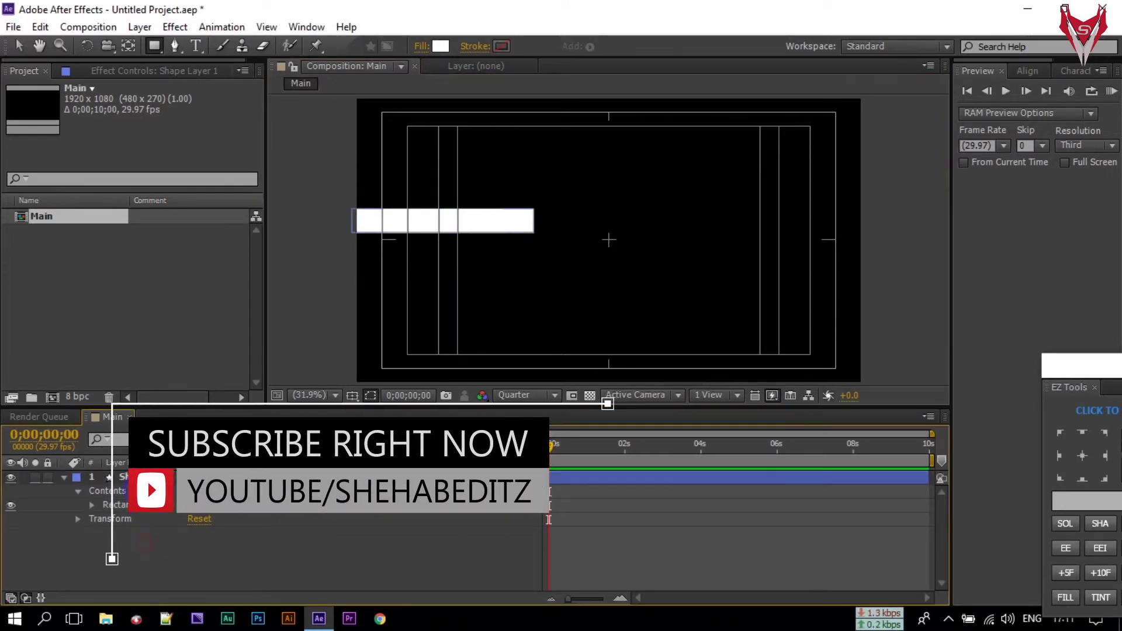
# Step: Rename the shape layer to line
pyautogui.rightClick(147, 480)
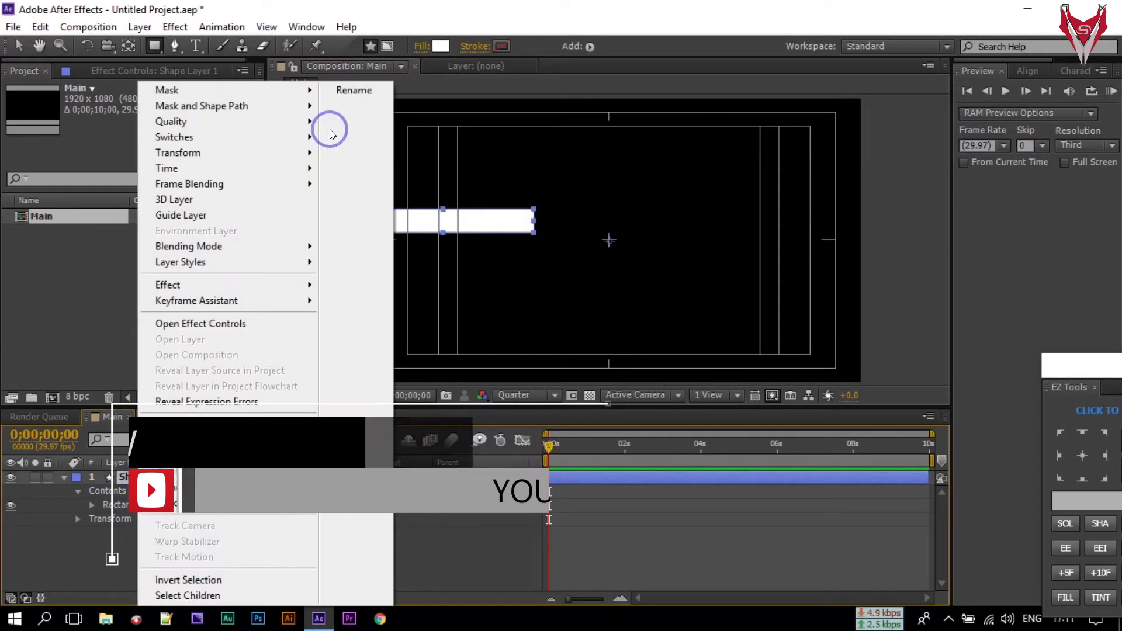
pyautogui.click(351, 91)
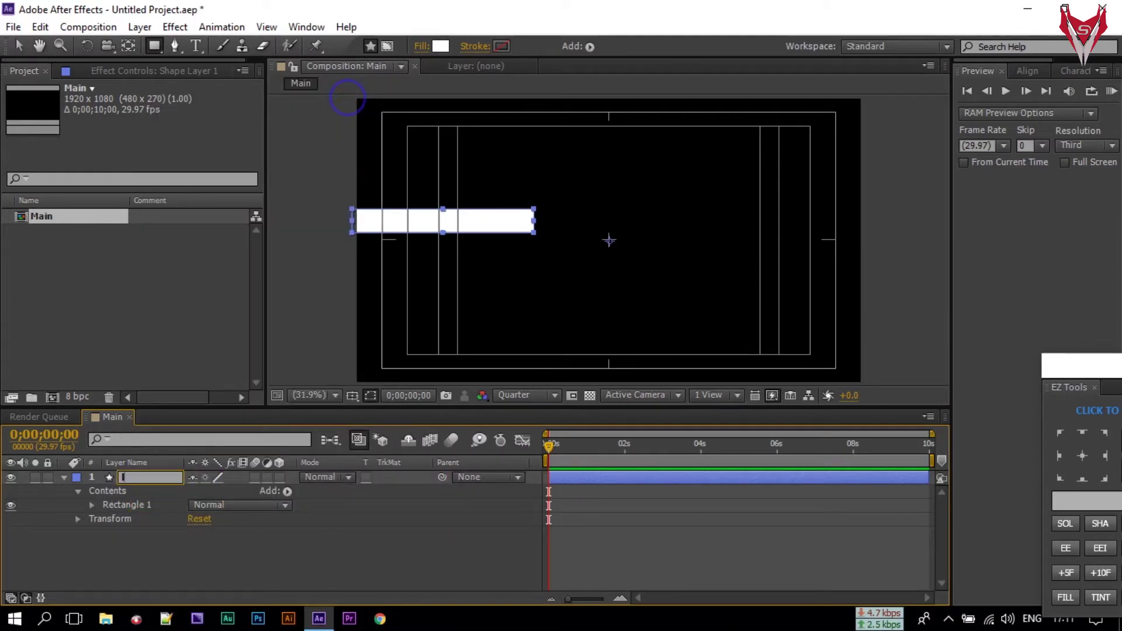
pyautogui.write('line')
pyautogui.press('Return')
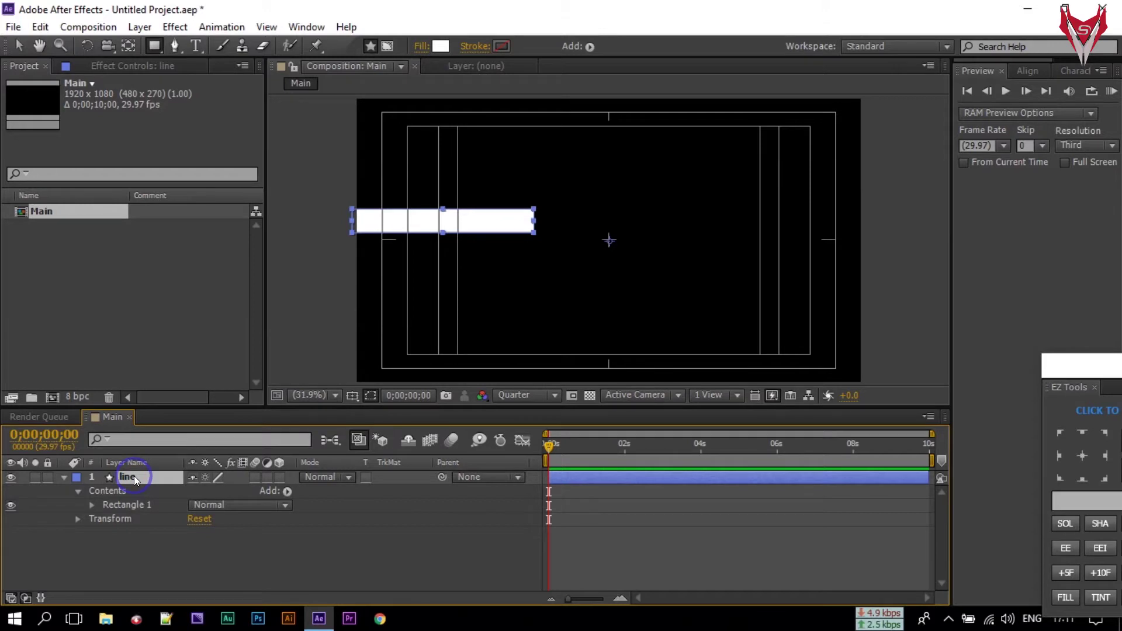
# Step: Duplicate the line layer and move the copy straight down so it sits directly beneath the original bar
pyautogui.hotkey('ctrl', 'd')
pyautogui.click(108, 574)
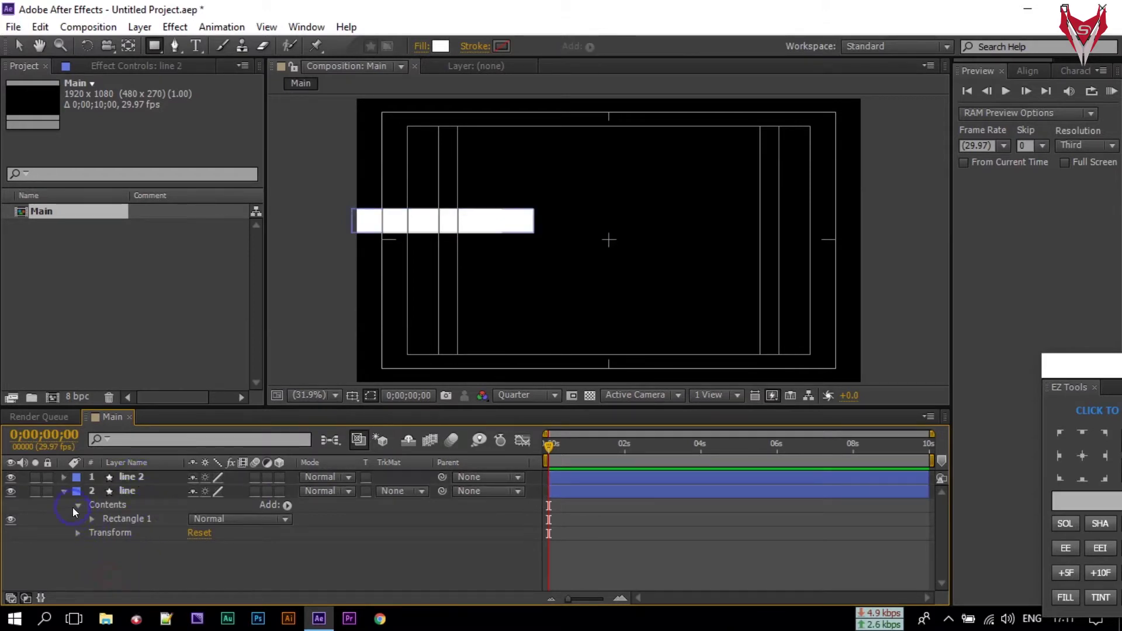
pyautogui.click(63, 491)
pyautogui.click(128, 477)
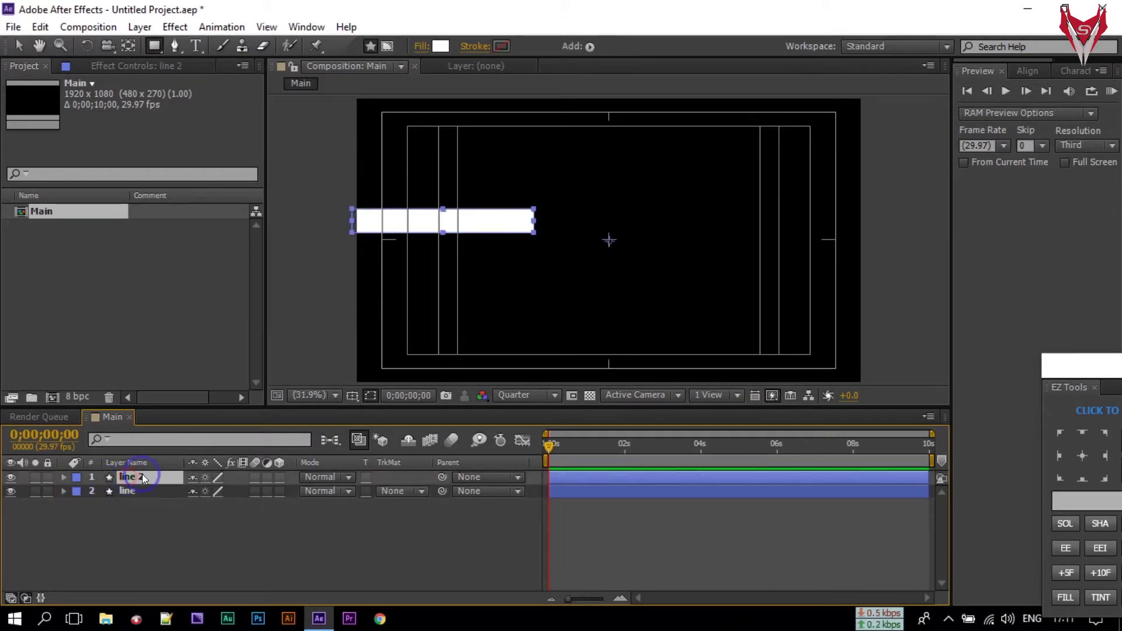
pyautogui.click(26, 51)
pyautogui.moveTo(417, 219); pyautogui.dragTo(418, 241)
pyautogui.click(276, 539)
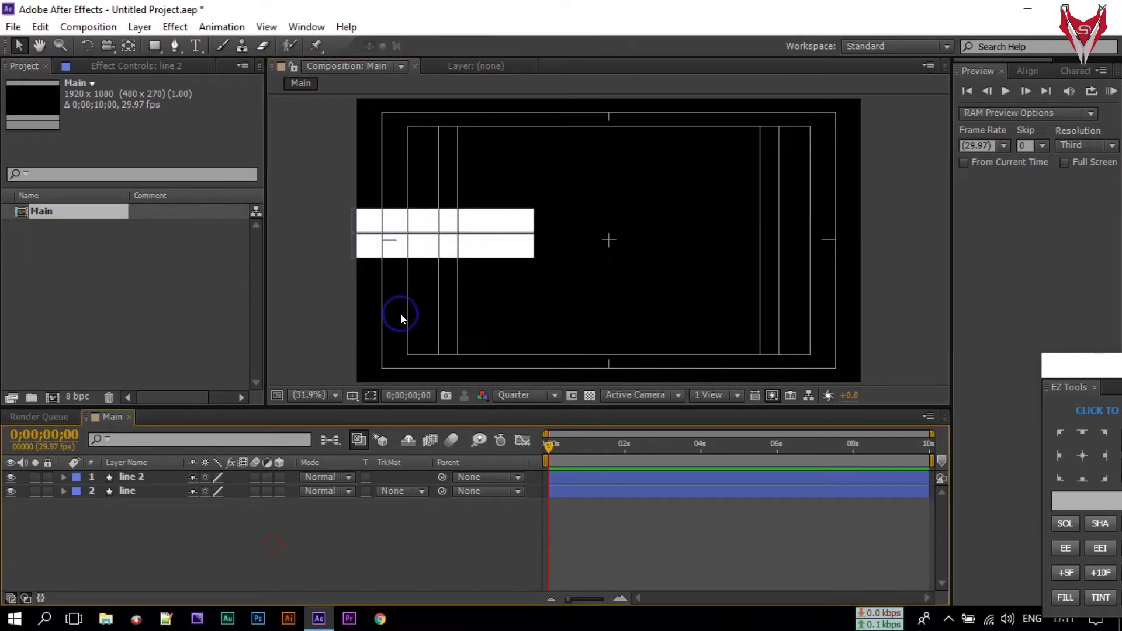
# Step: Change the fill colour of the lower bar, line 2, to teal 12CDA8
pyautogui.click(423, 249)
pyautogui.click(440, 46)
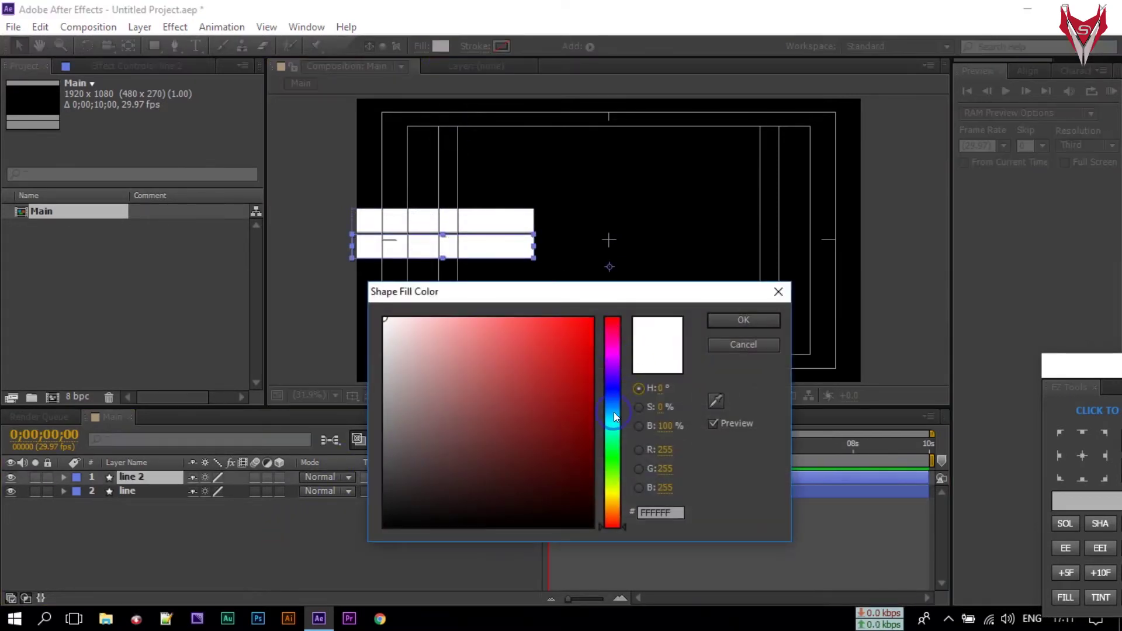
pyautogui.click(612, 428)
pyautogui.click(574, 359)
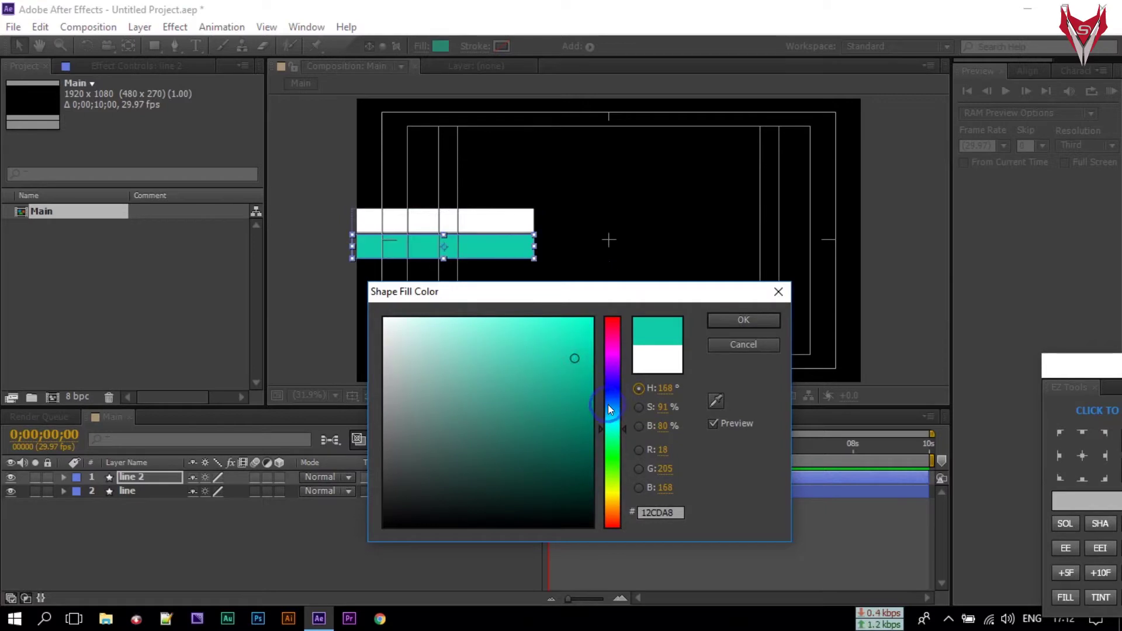
pyautogui.click(743, 321)
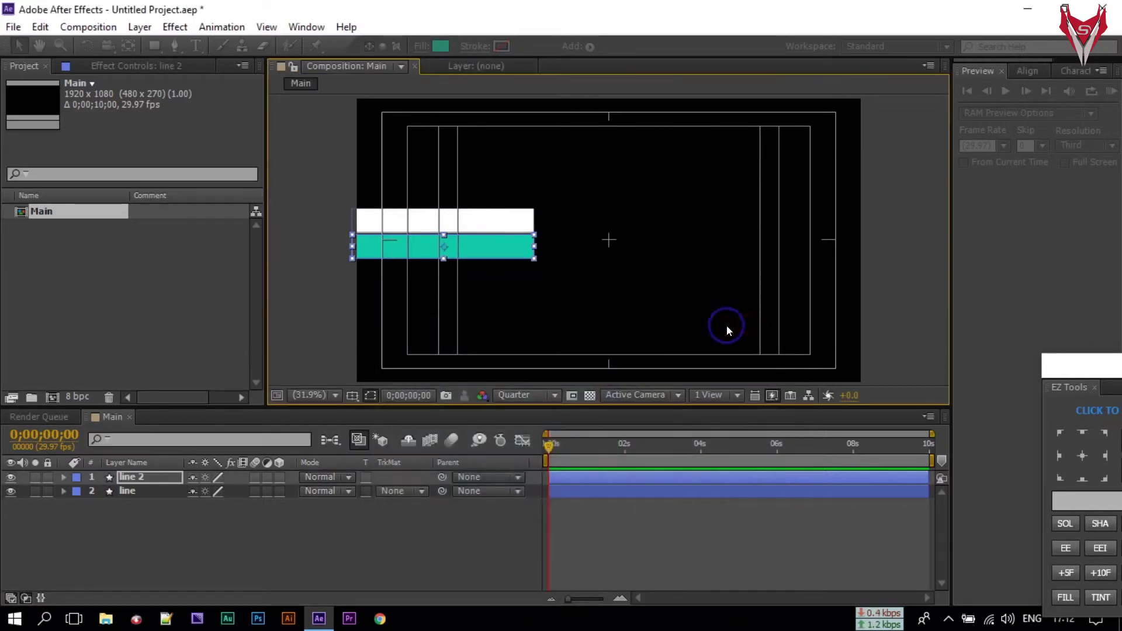
pyautogui.click(170, 548)
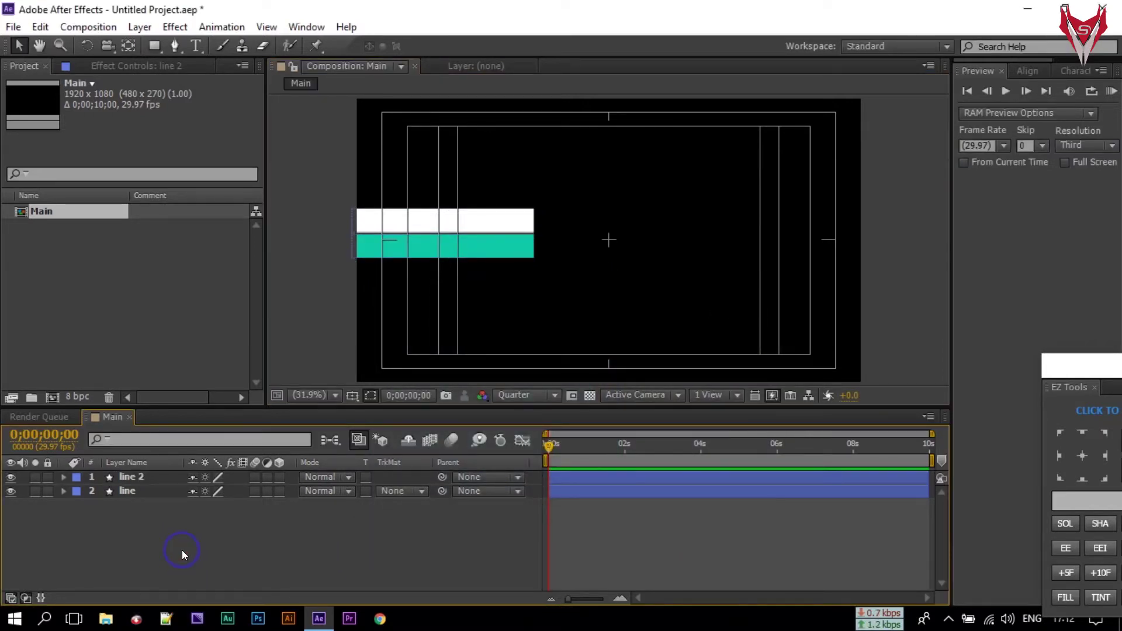
# Step: Unlink the scale proportions of line 2 and set its vertical scale to 70%
pyautogui.click(130, 478)
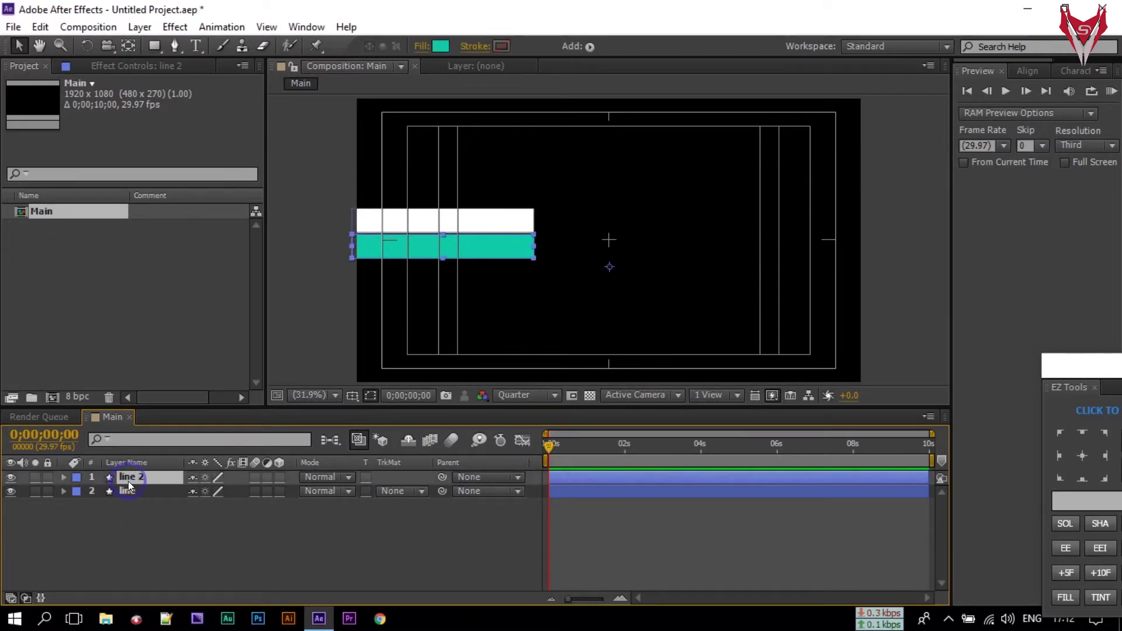
pyautogui.press('s')
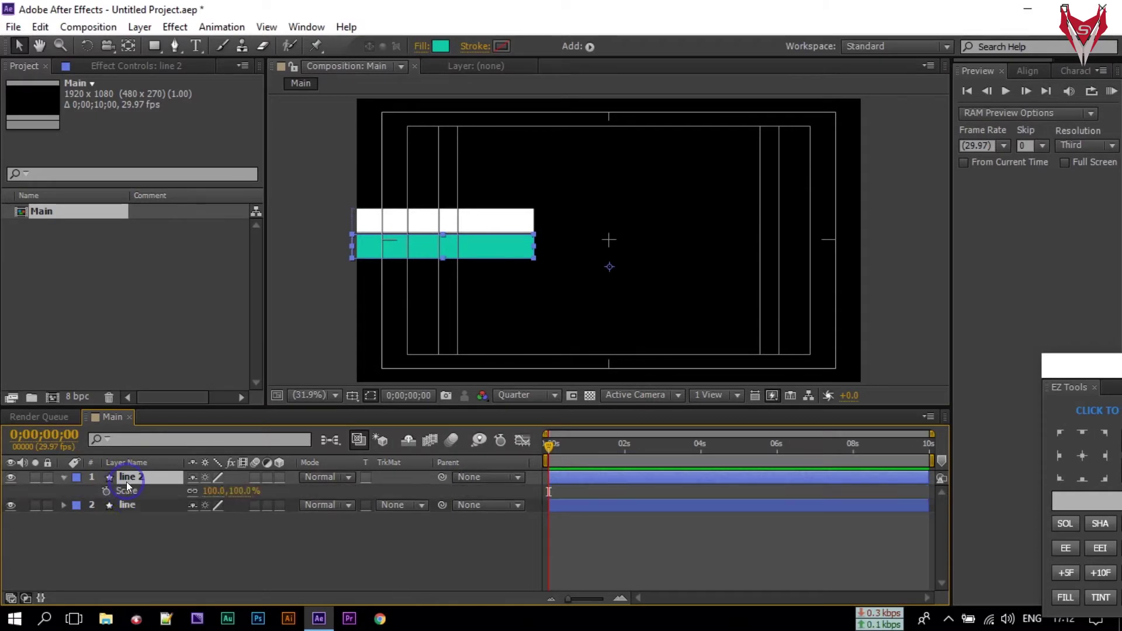
pyautogui.click(192, 492)
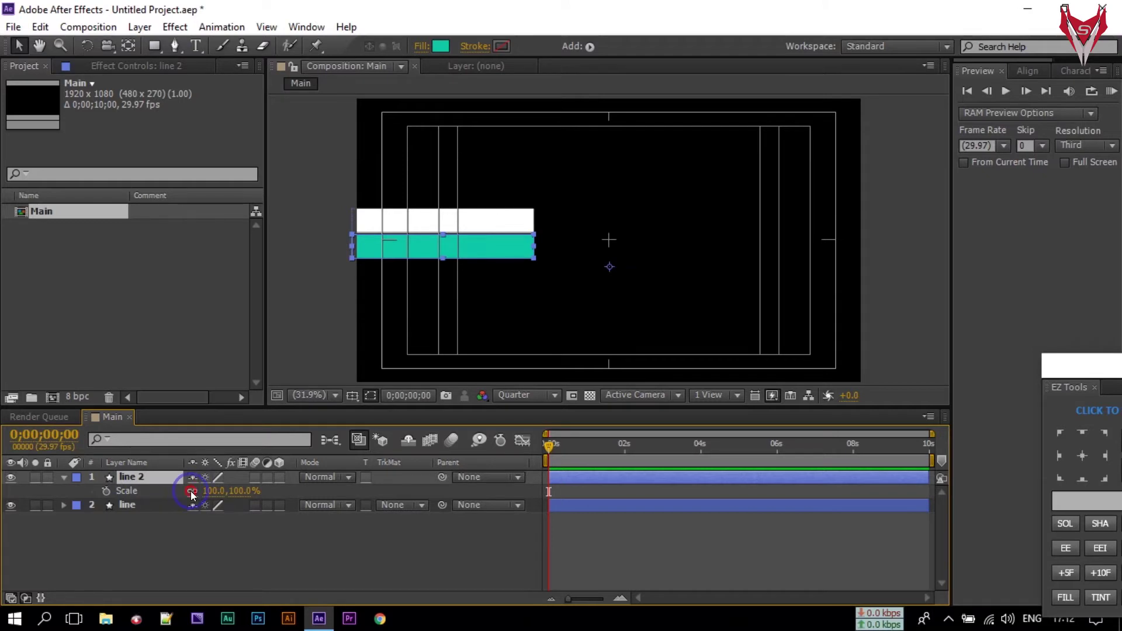
pyautogui.moveTo(239, 495); pyautogui.dragTo(231, 489)
pyautogui.click(236, 490)
pyautogui.write('70')
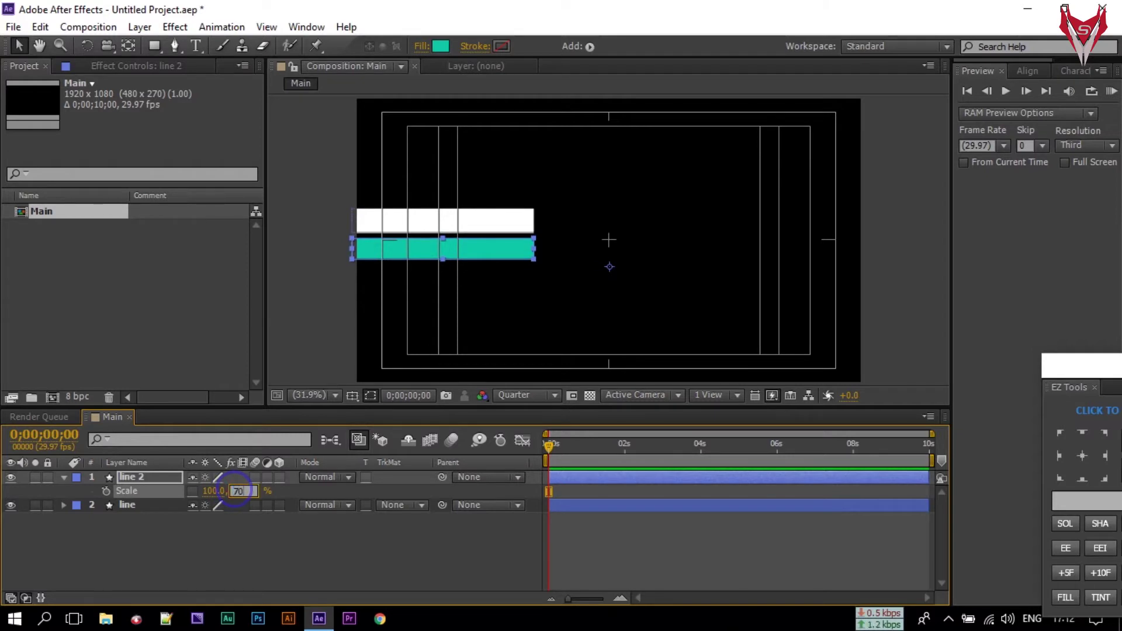
pyautogui.press('Return')
pyautogui.click(234, 547)
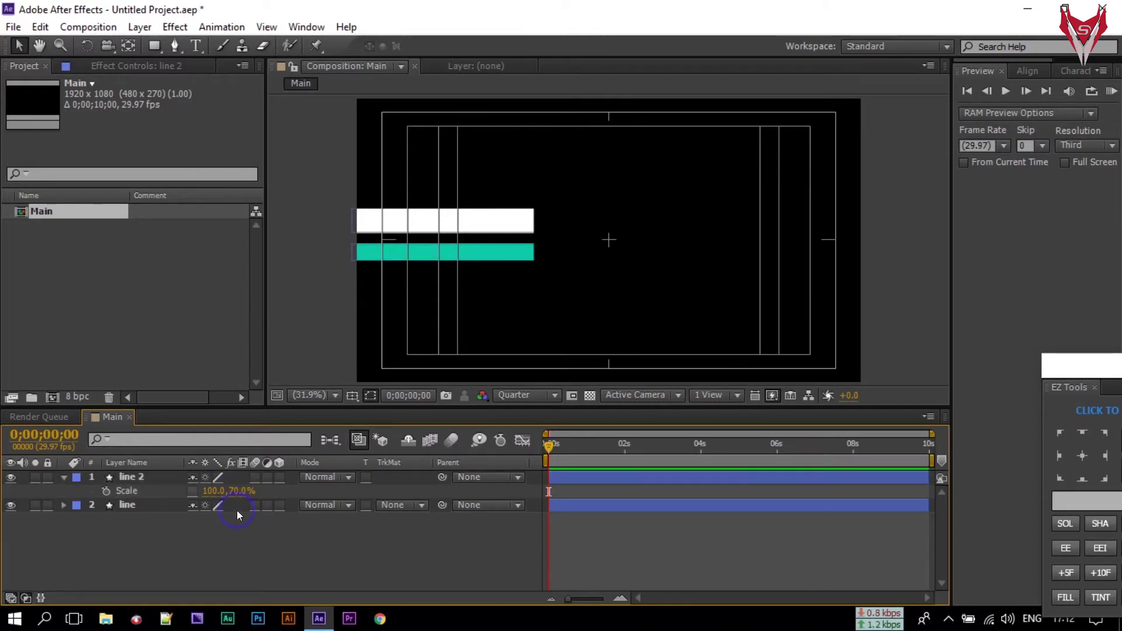
# Step: Move the teal bar up until only a narrow gap separates it from the white bar
pyautogui.click(135, 492)
pyautogui.click(170, 473)
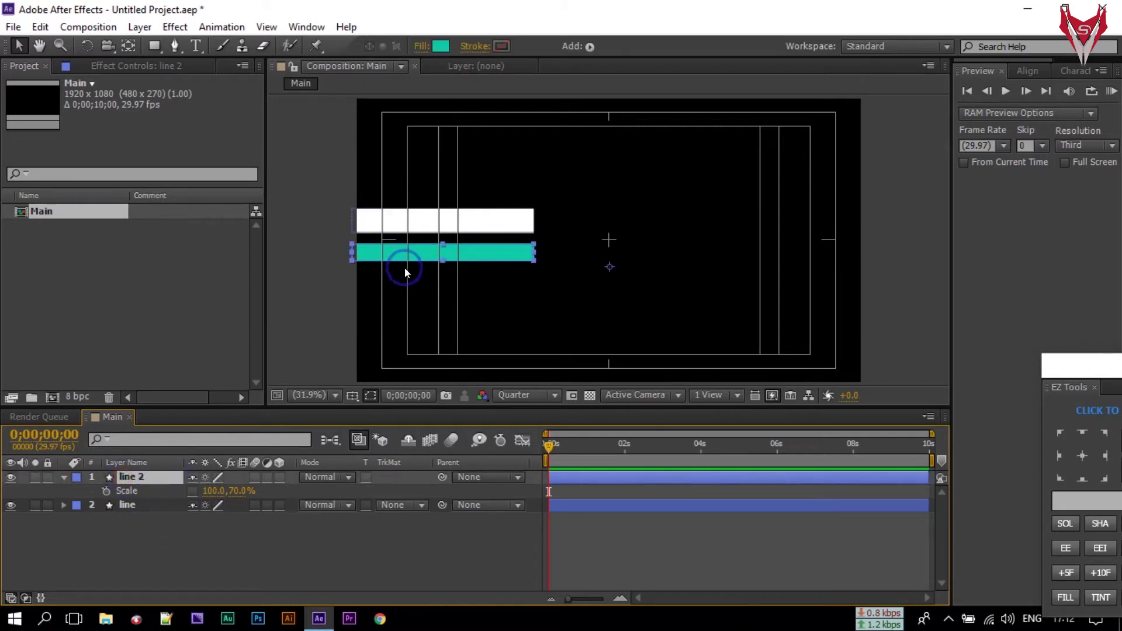
pyautogui.moveTo(415, 253); pyautogui.dragTo(415, 246)
pyautogui.click(245, 552)
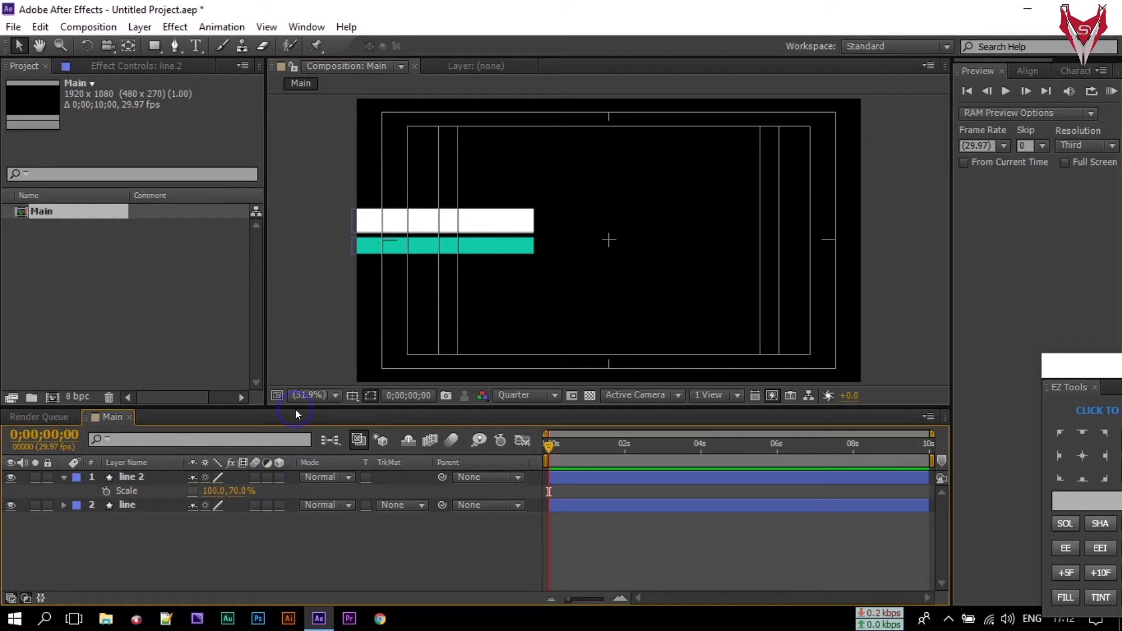
# Step: Reorder the layers so line 2 lies below line, collapse its properties, and nudge the teal bar slightly closer to the white one
pyautogui.click(146, 477)
pyautogui.moveTo(146, 477); pyautogui.dragTo(140, 520)
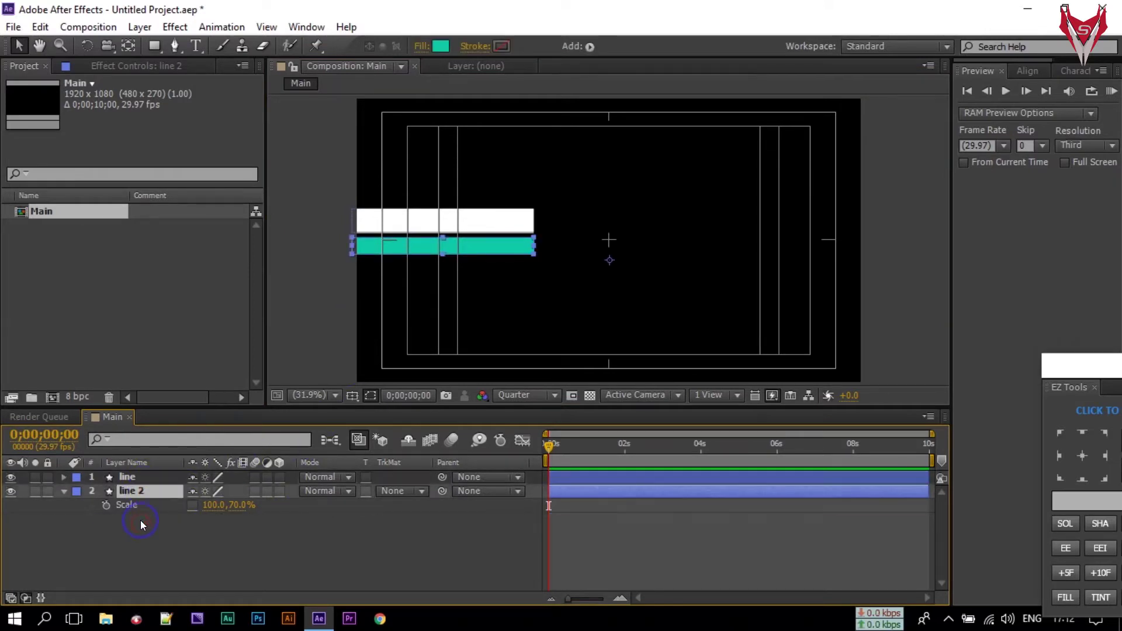
pyautogui.click(65, 493)
pyautogui.click(128, 492)
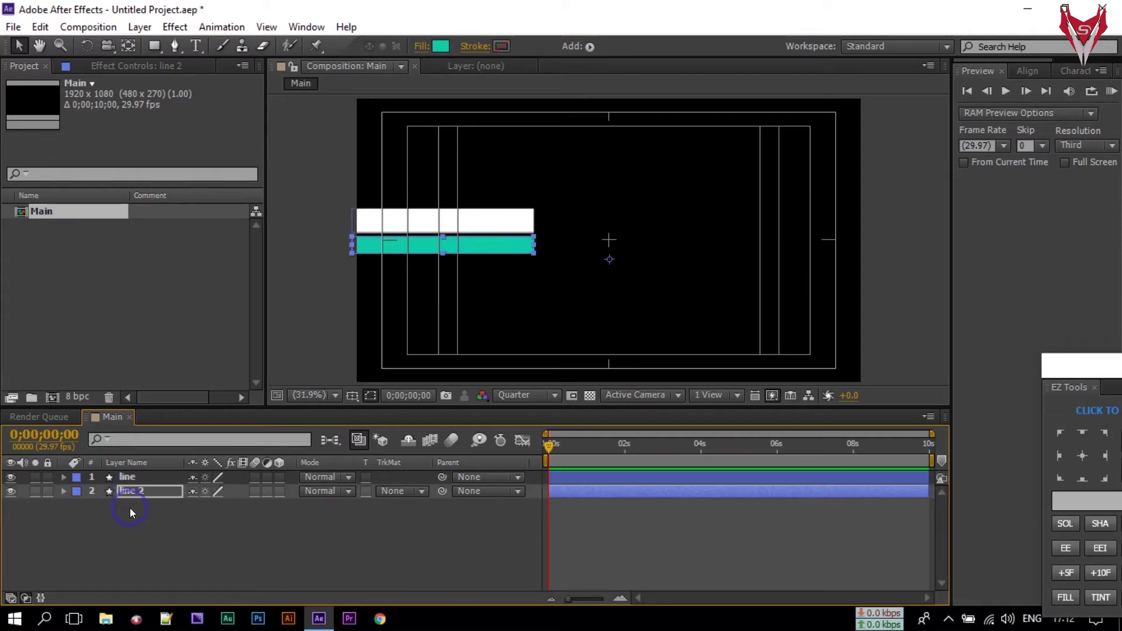
pyautogui.click(130, 507)
pyautogui.click(126, 476)
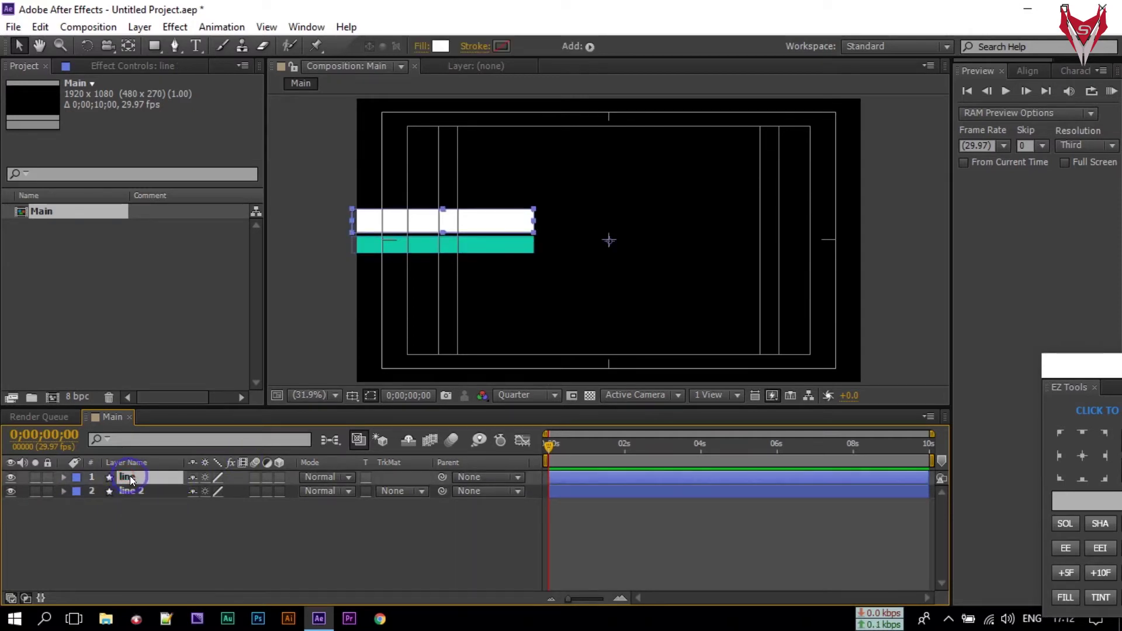
# Step: Move the white and teal bars down together so the pair straddles the vertical centre of the frame
pyautogui.click(156, 517)
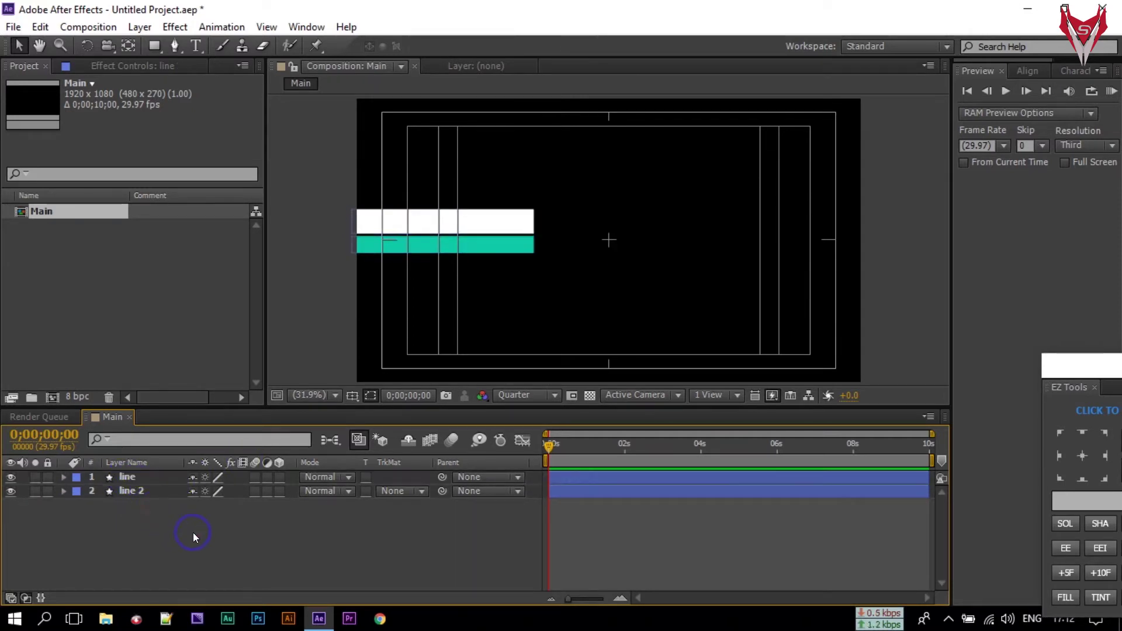
pyautogui.click(130, 477)
pyautogui.keyDown('shift'); pyautogui.click(128, 491); pyautogui.keyUp('shift')
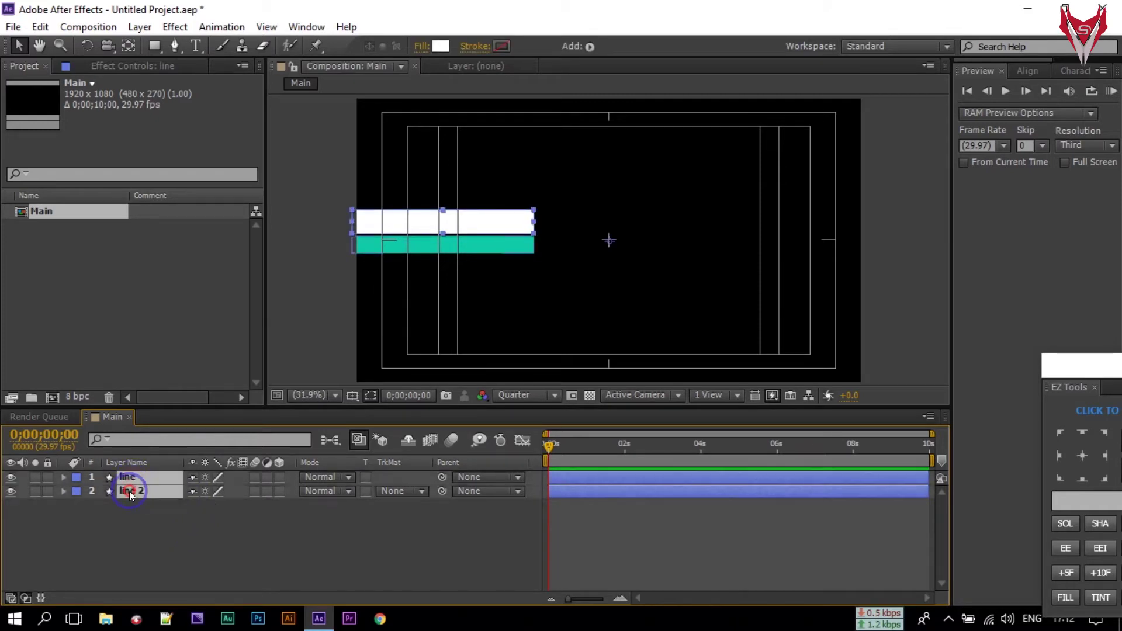
pyautogui.moveTo(486, 241); pyautogui.dragTo(484, 251)
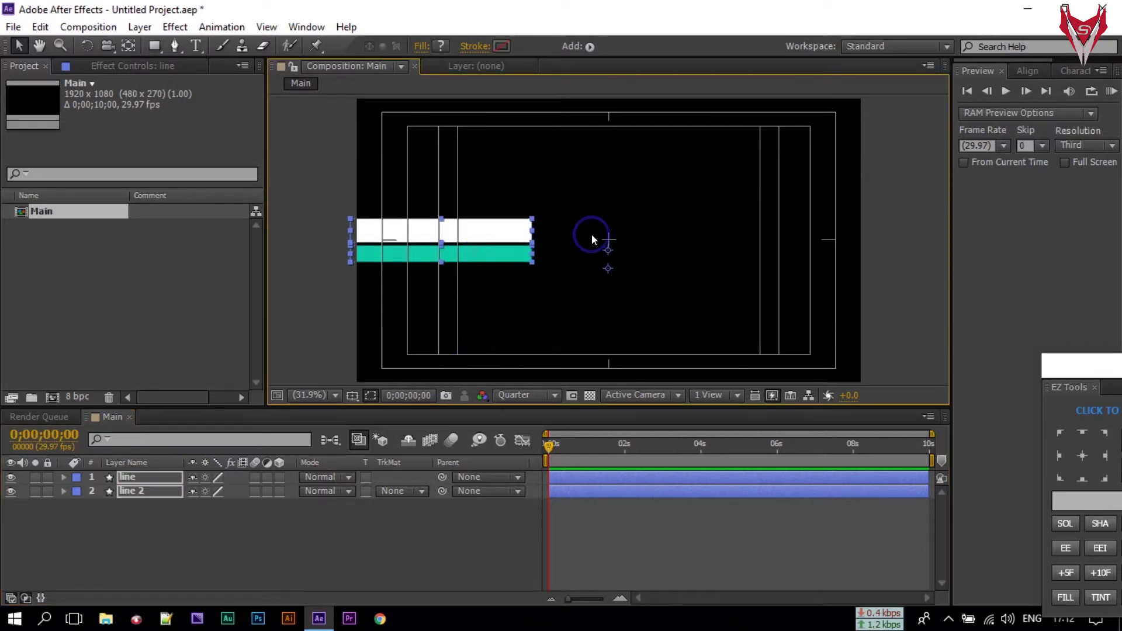
# Step: Display the Align tools and try to align line and line 2 by their vertical centres
pyautogui.click(301, 27)
pyautogui.click(338, 90)
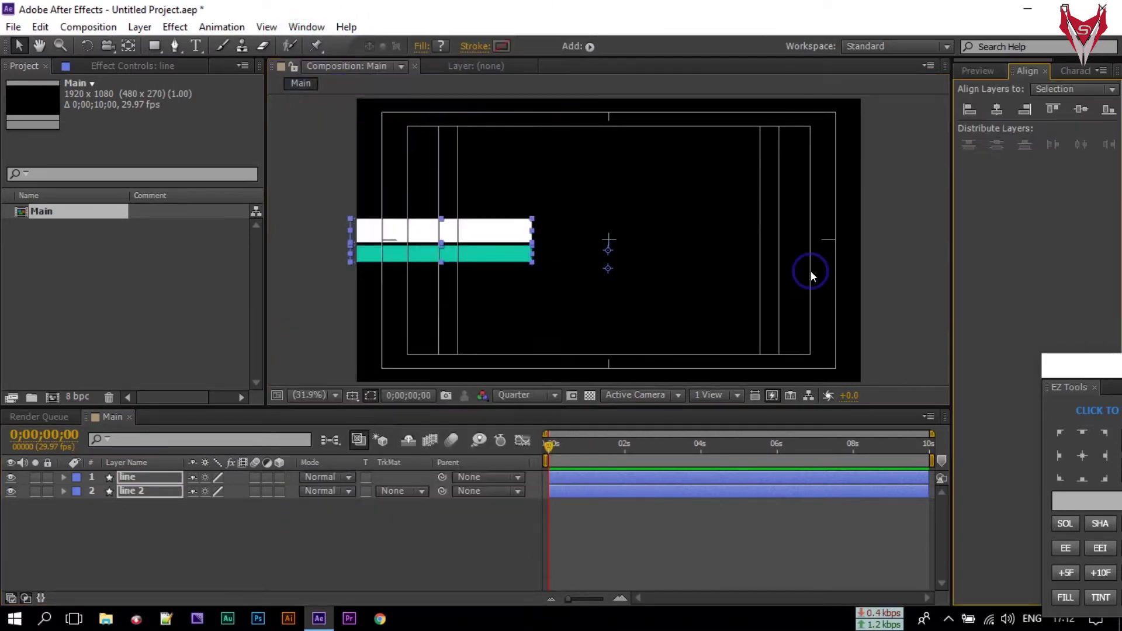
pyautogui.click(1081, 109)
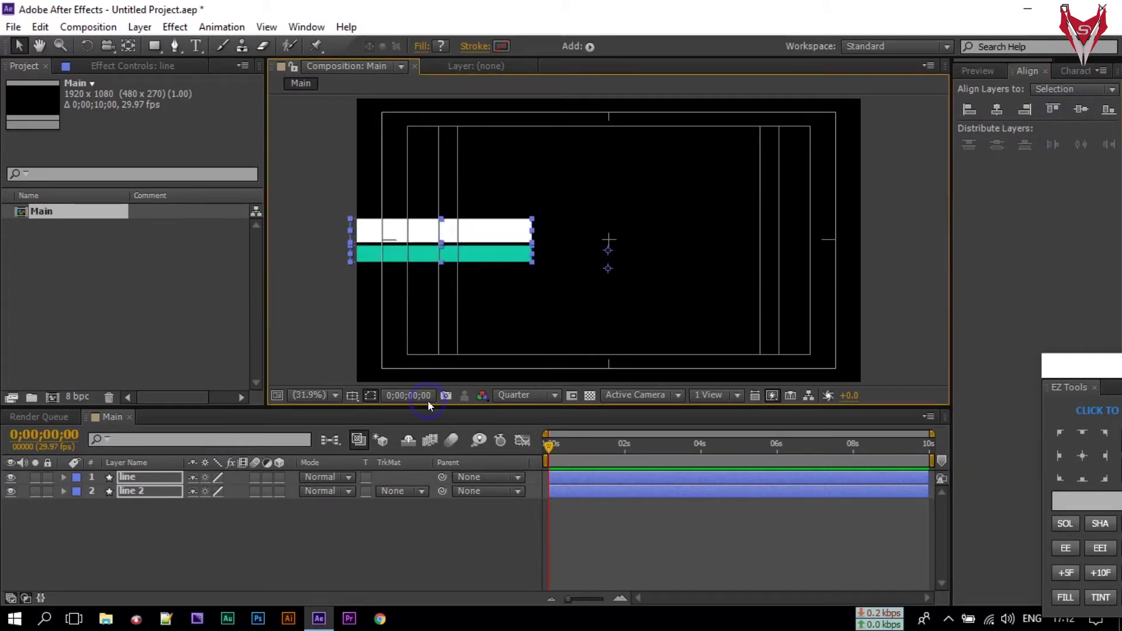
pyautogui.click(422, 302)
pyautogui.click(511, 245)
pyautogui.click(182, 586)
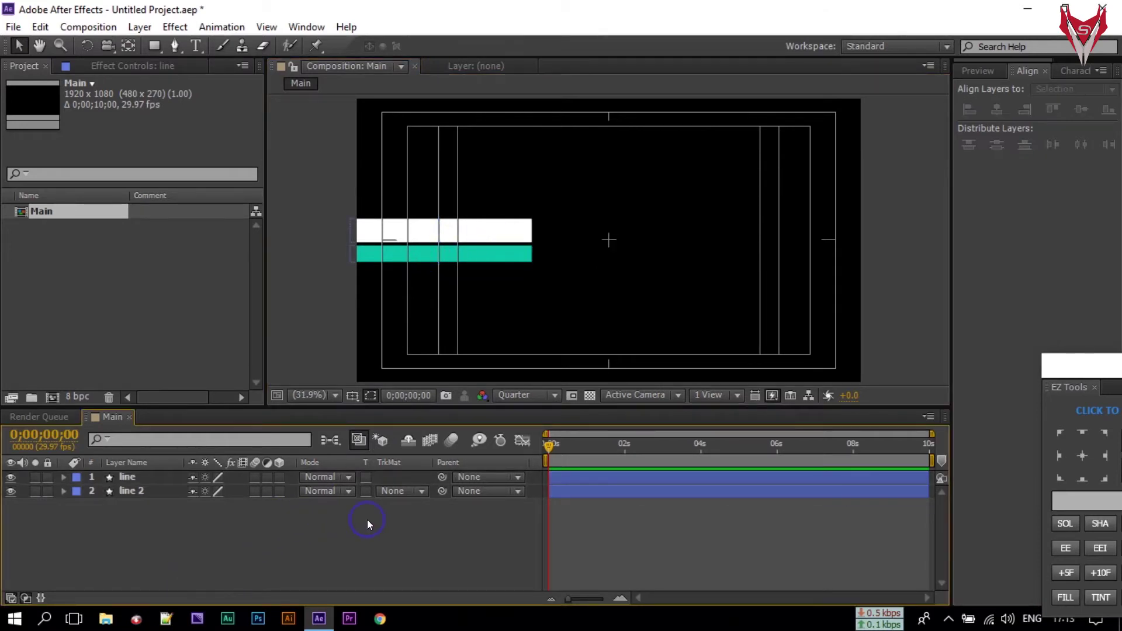
# Step: Duplicate the line and line 2 layers together
pyautogui.click(108, 494)
pyautogui.click(126, 479)
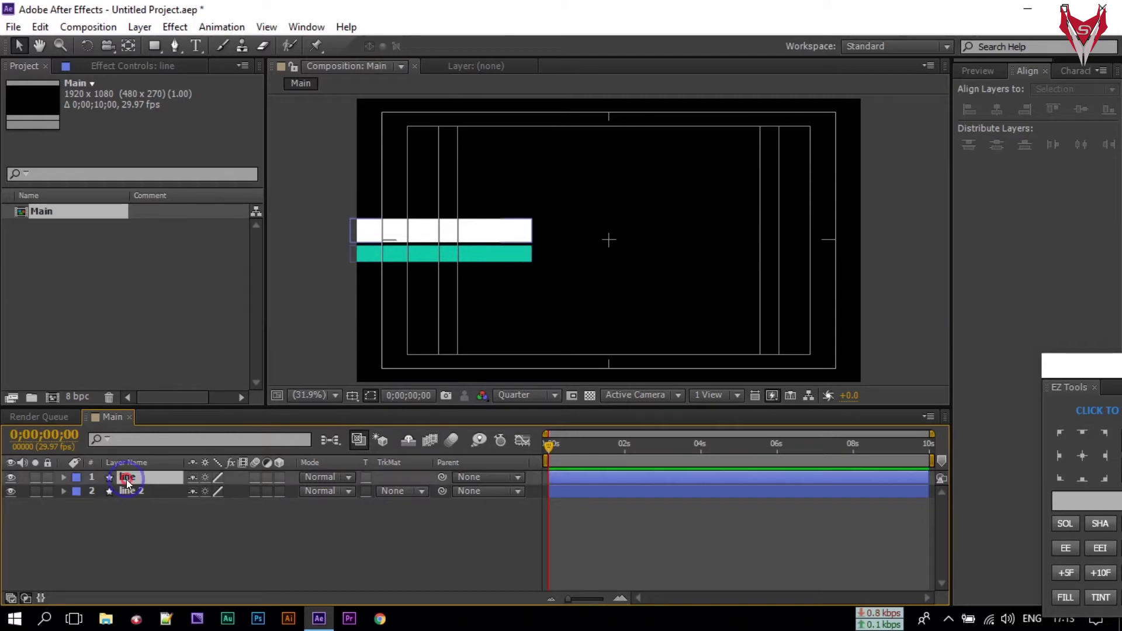
pyautogui.click(130, 491)
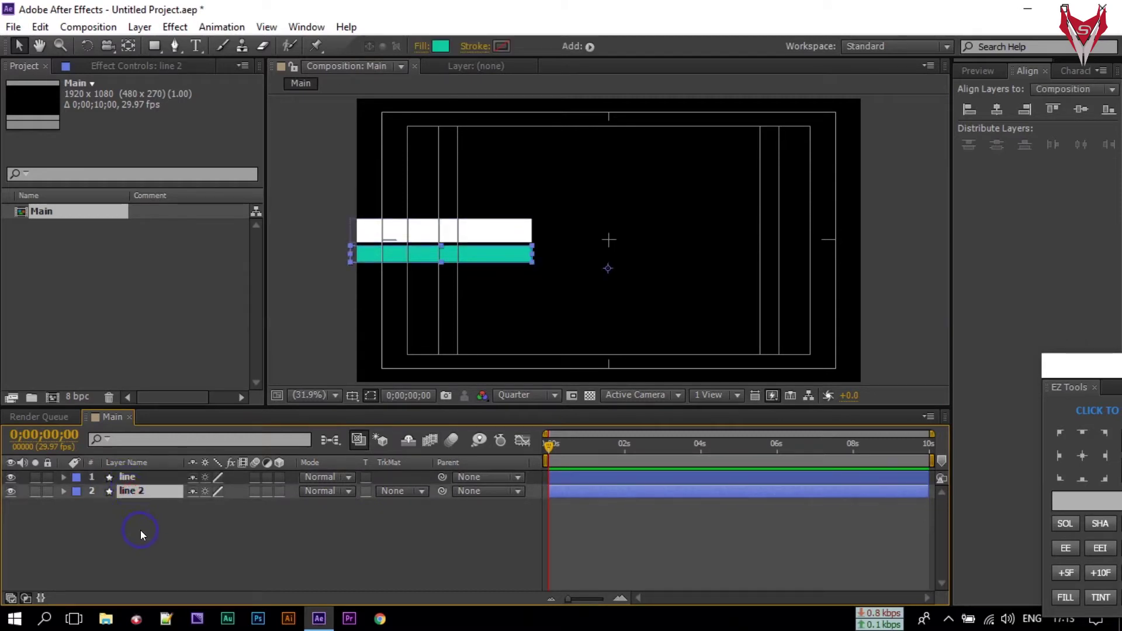
pyautogui.click(140, 530)
pyautogui.click(136, 482)
pyautogui.moveTo(127, 535); pyautogui.dragTo(141, 477)
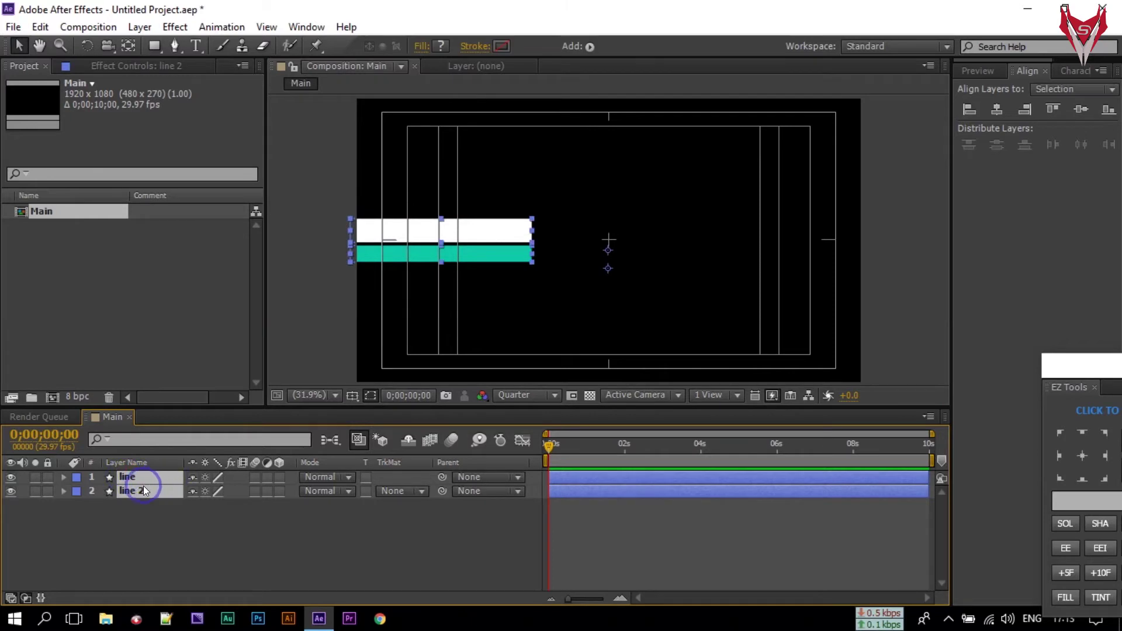
pyautogui.hotkey('ctrl', 'd')
pyautogui.moveTo(133, 502); pyautogui.dragTo(140, 489)
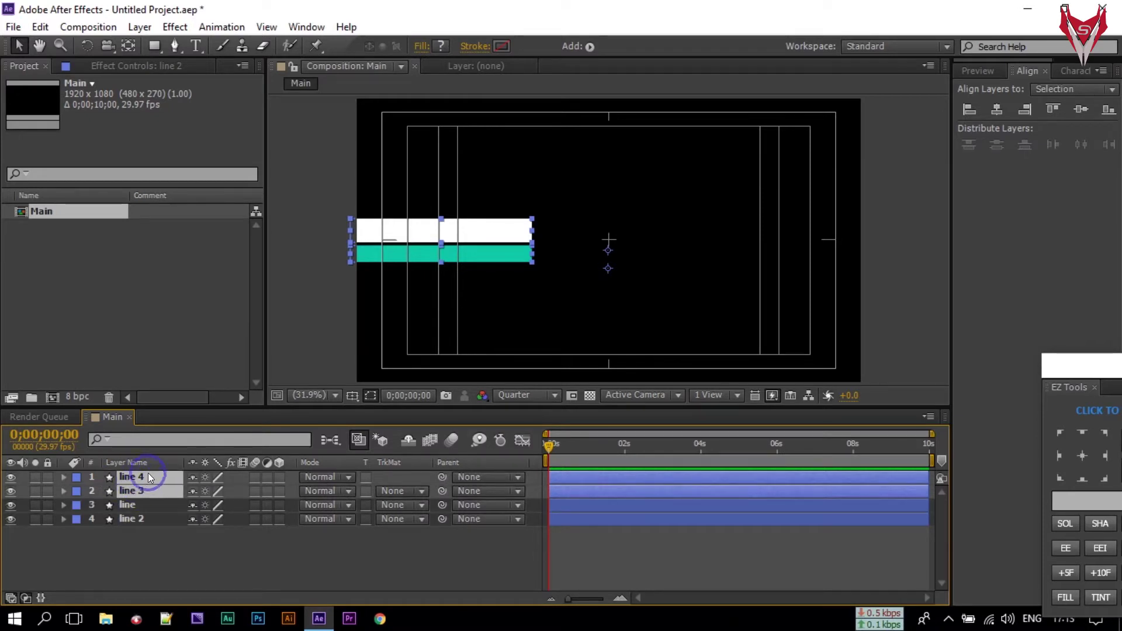
pyautogui.click(143, 545)
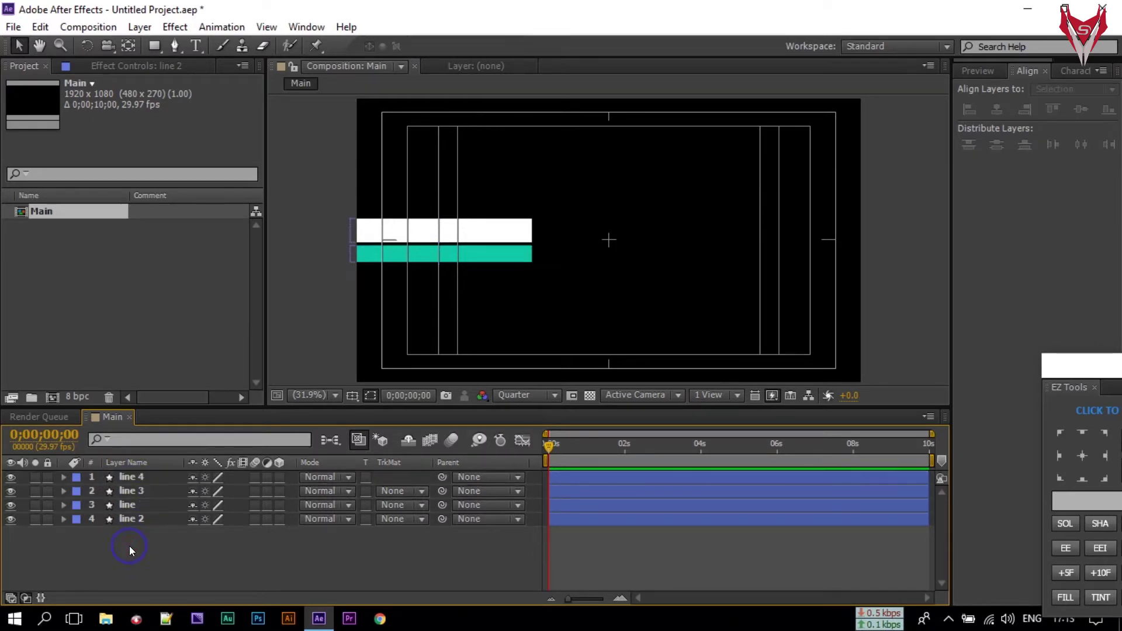
# Step: Move the duplicated bars, line 4 and line 3, horizontally until they extend past the frame's right edge
pyautogui.click(135, 488)
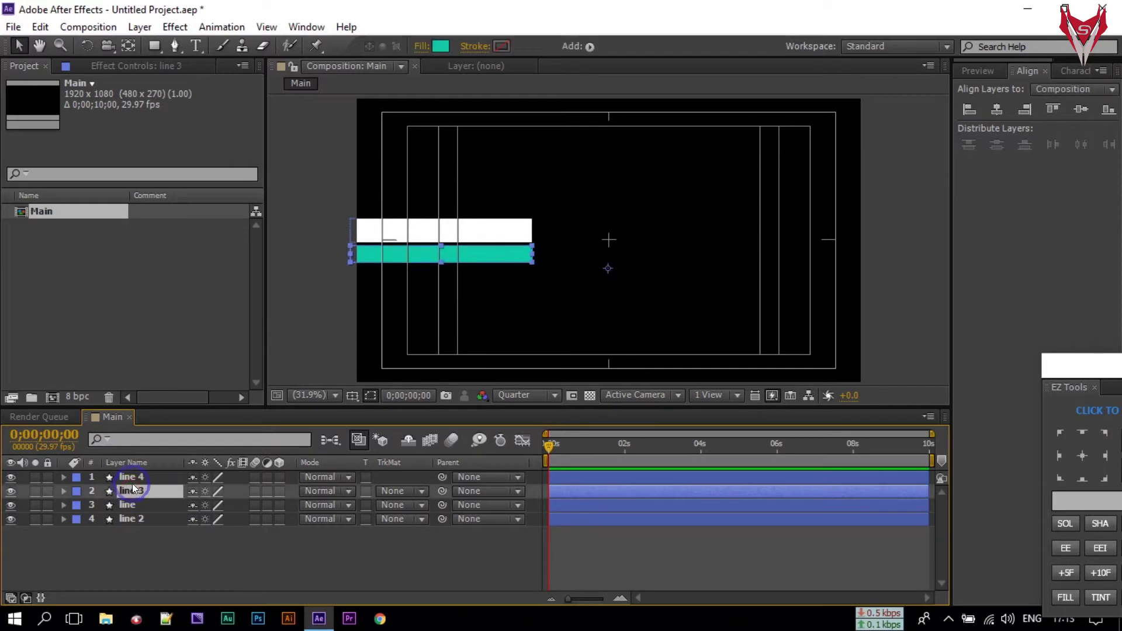
pyautogui.keyDown('shift'); pyautogui.click(130, 479); pyautogui.keyUp('shift')
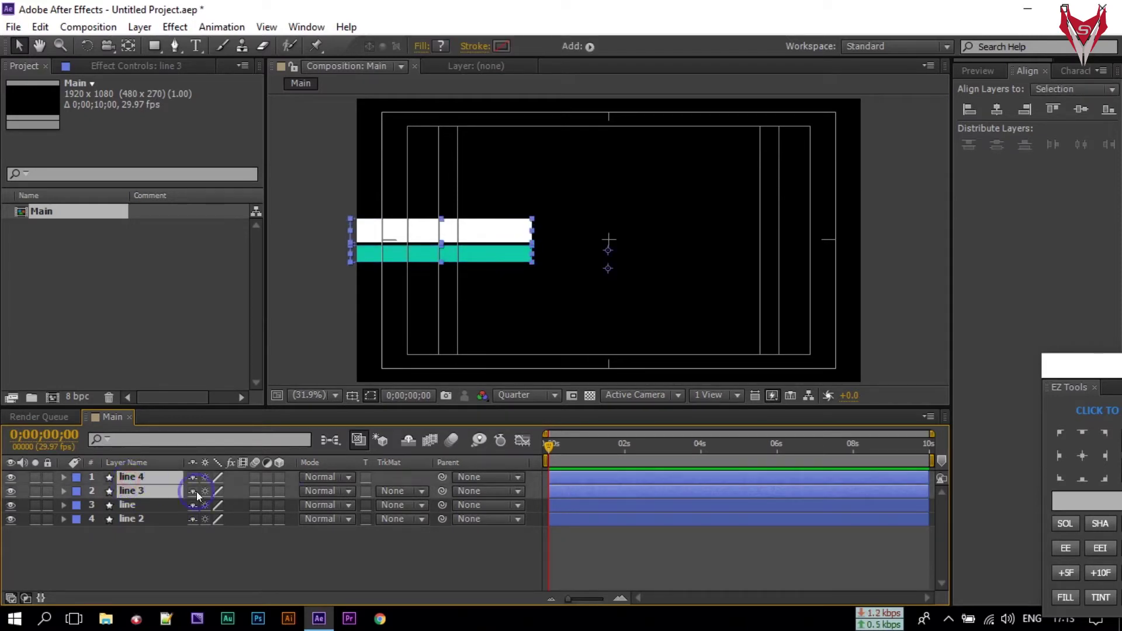
pyautogui.moveTo(421, 260); pyautogui.dragTo(753, 258)
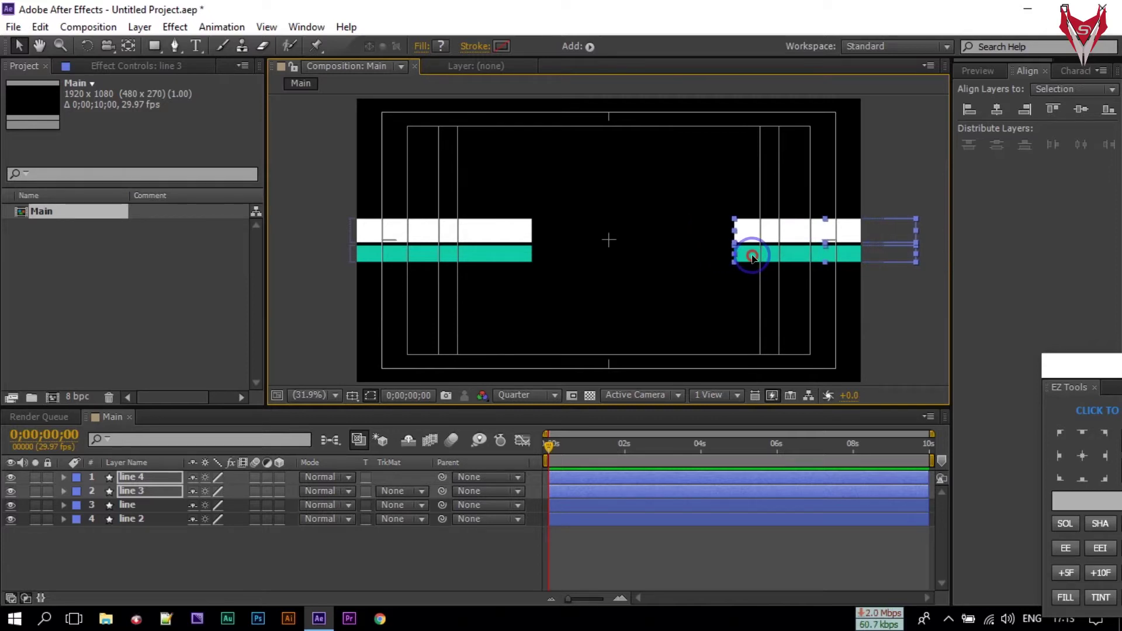
pyautogui.moveTo(752, 257); pyautogui.dragTo(747, 257)
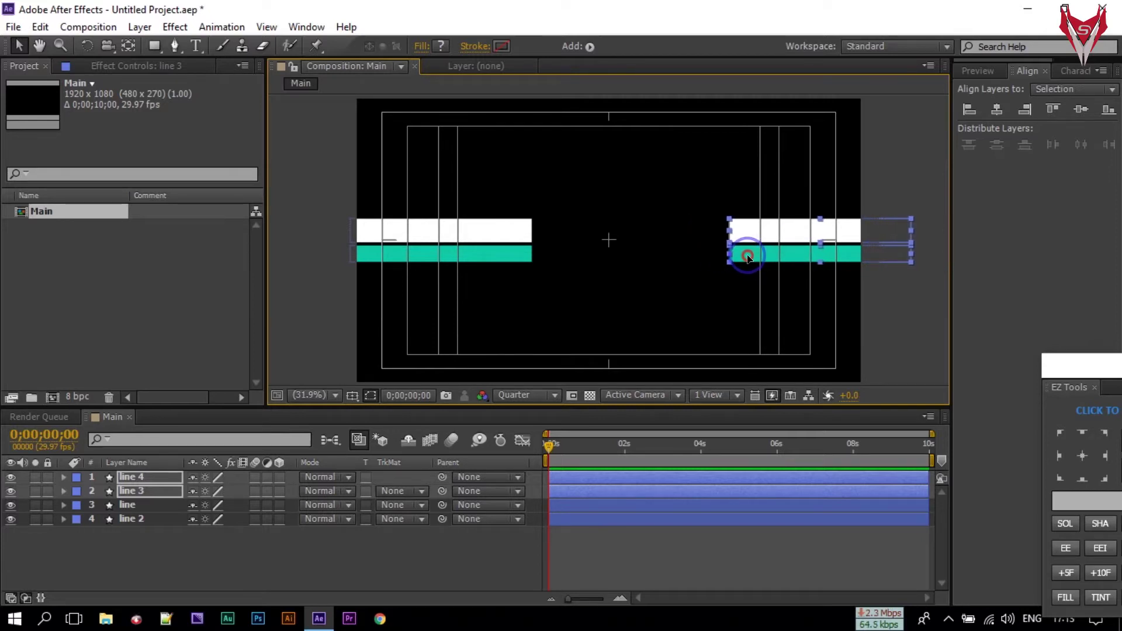
# Step: Shift the original bars, line and line 2, farther past the frame's left edge, and set the preview resolution to Full
pyautogui.click(127, 504)
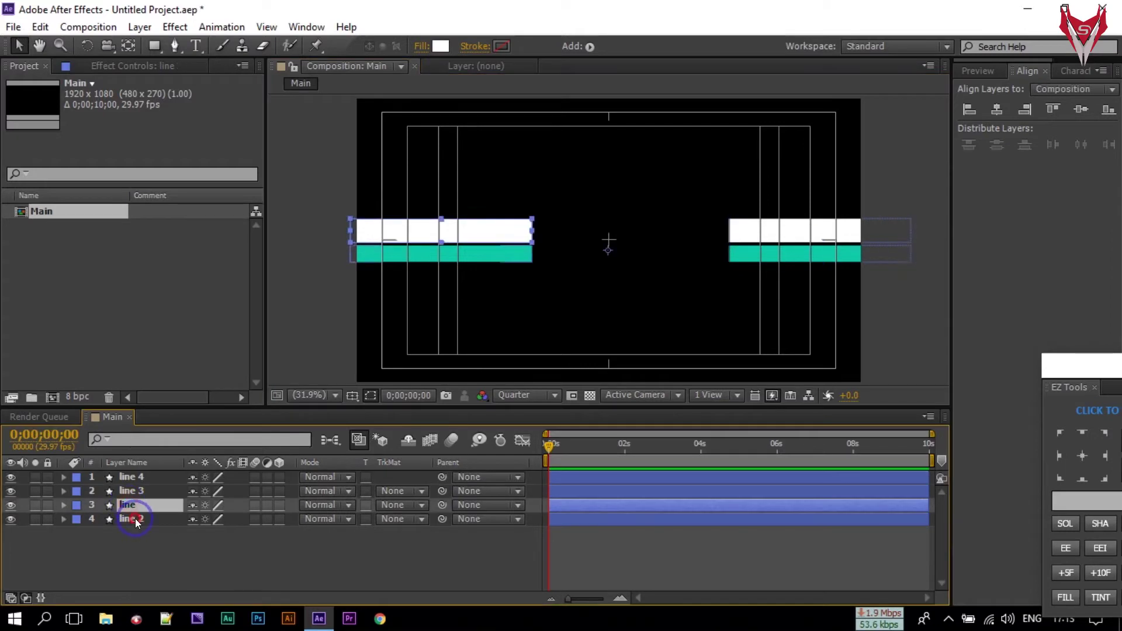
pyautogui.keyDown('shift'); pyautogui.click(135, 519); pyautogui.keyUp('shift')
pyautogui.moveTo(497, 257); pyautogui.dragTo(455, 255)
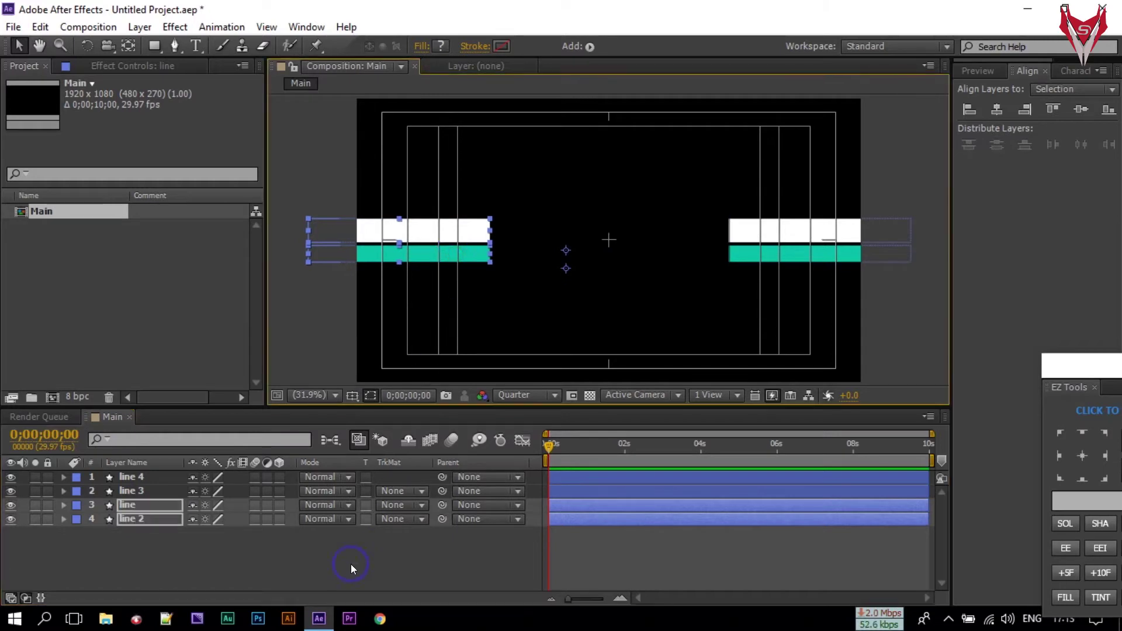
pyautogui.click(334, 575)
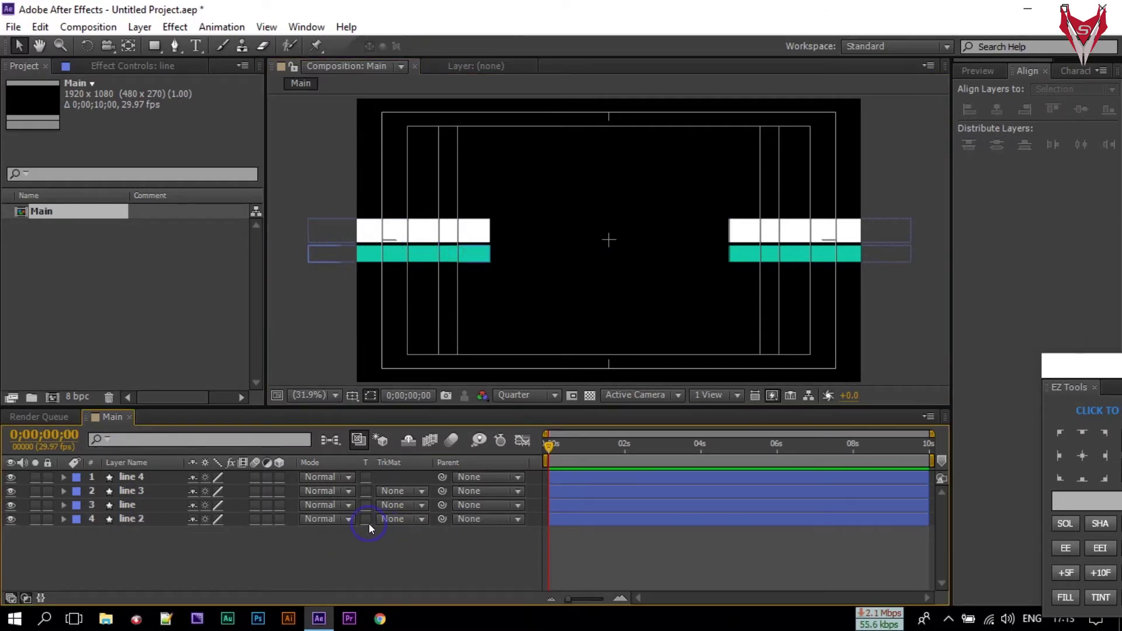
pyautogui.click(529, 398)
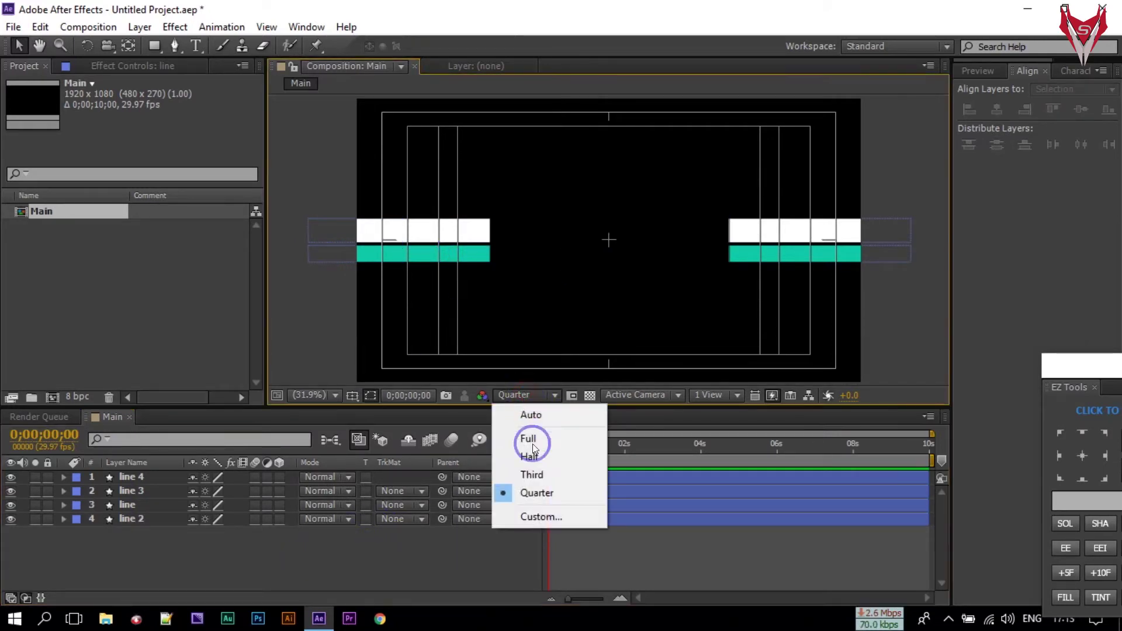
pyautogui.click(527, 437)
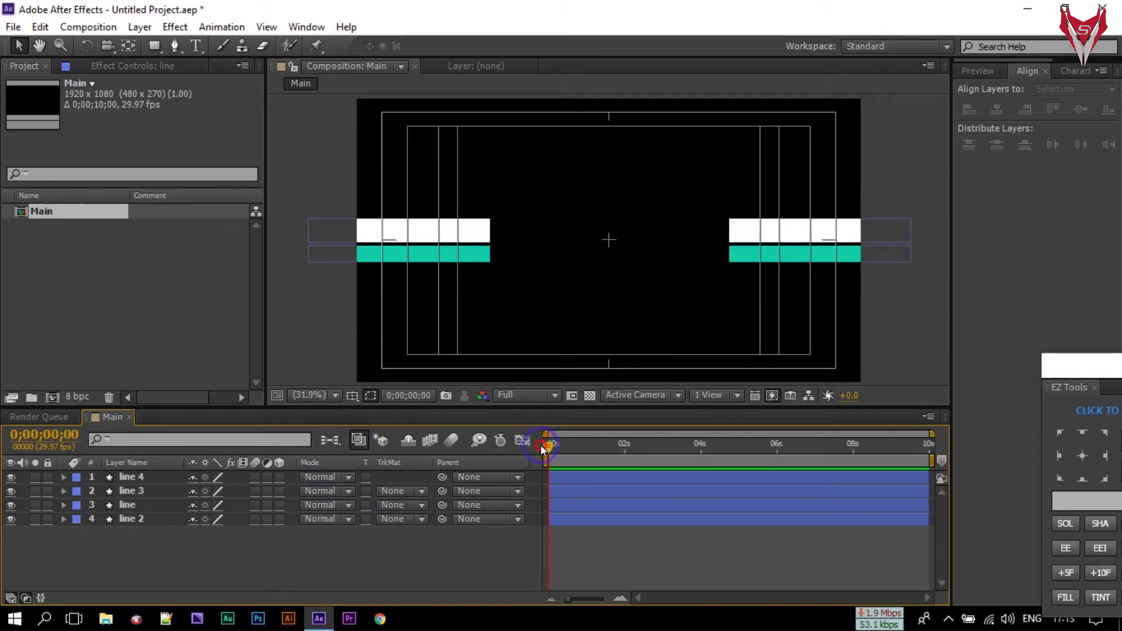
# Step: Add Position keyframes to all four line layers at 0;00;02;15
pyautogui.moveTo(541, 445); pyautogui.dragTo(642, 459)
pyautogui.moveTo(134, 547); pyautogui.dragTo(128, 471)
pyautogui.press('p')
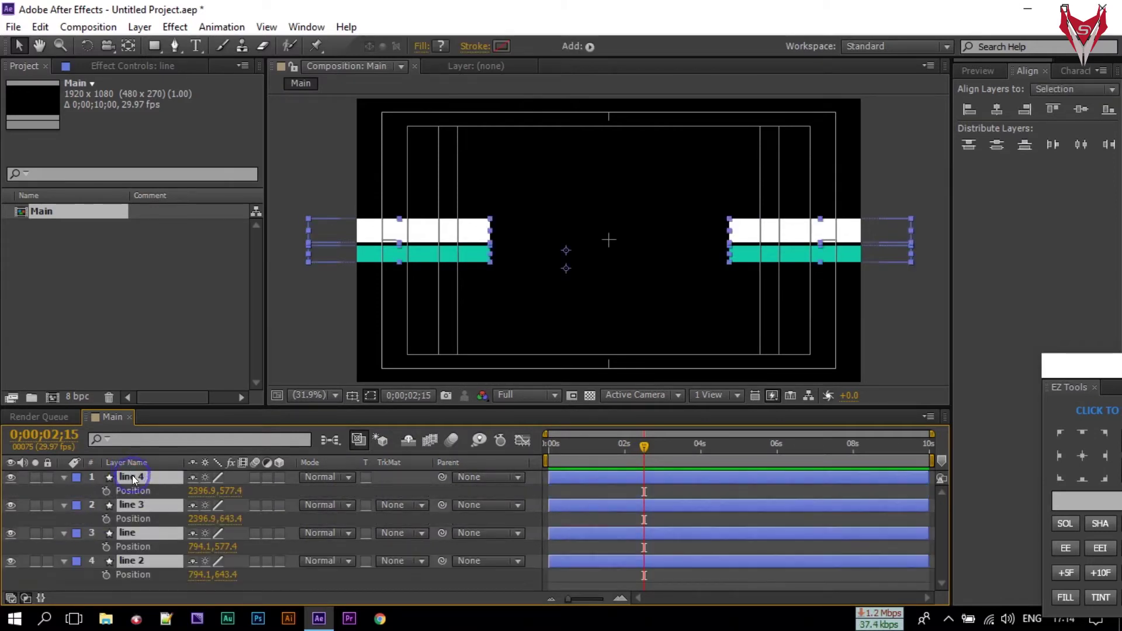
pyautogui.click(106, 491)
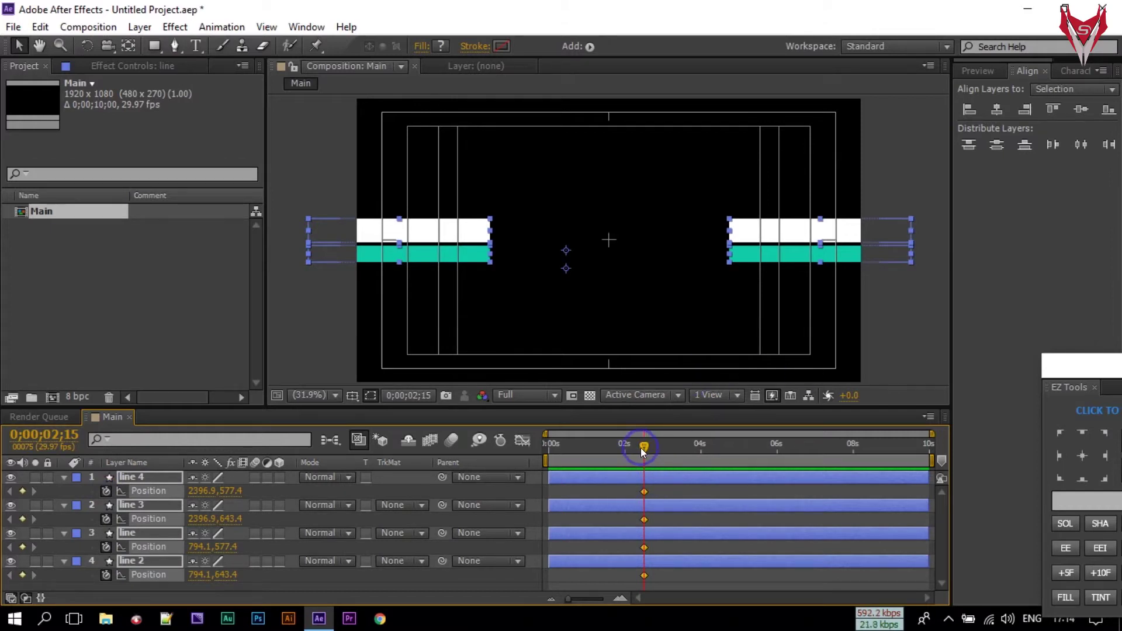
# Step: At 0;00;00;00, move line and line 2 together completely outside the frame's left edge
pyautogui.moveTo(641, 448); pyautogui.dragTo(591, 448)
pyautogui.press('Home')
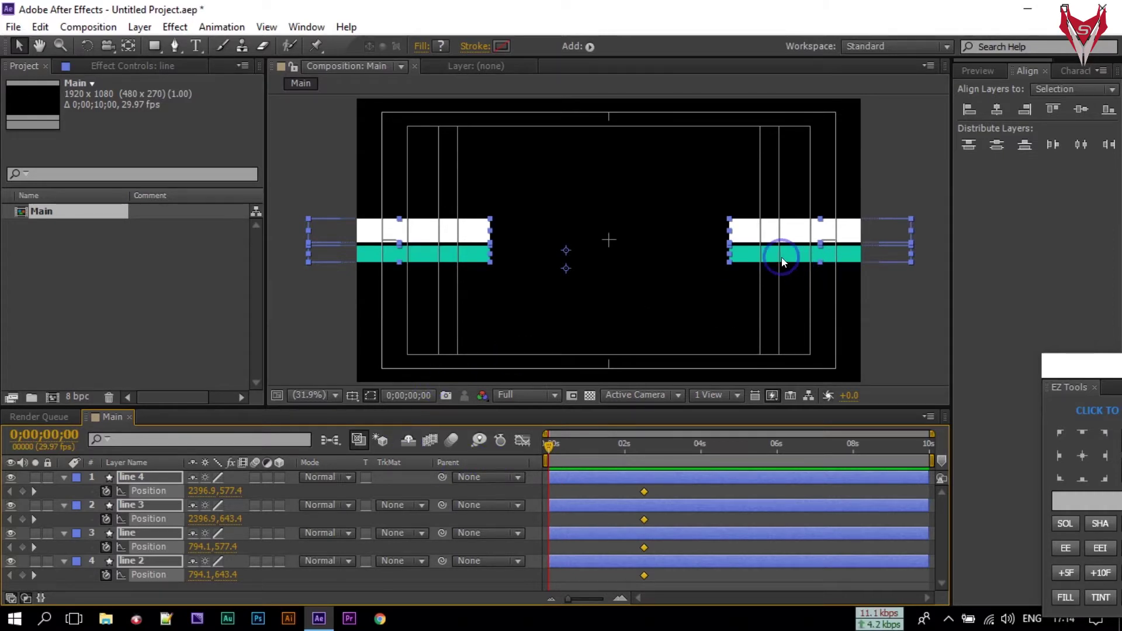
pyautogui.click(63, 504)
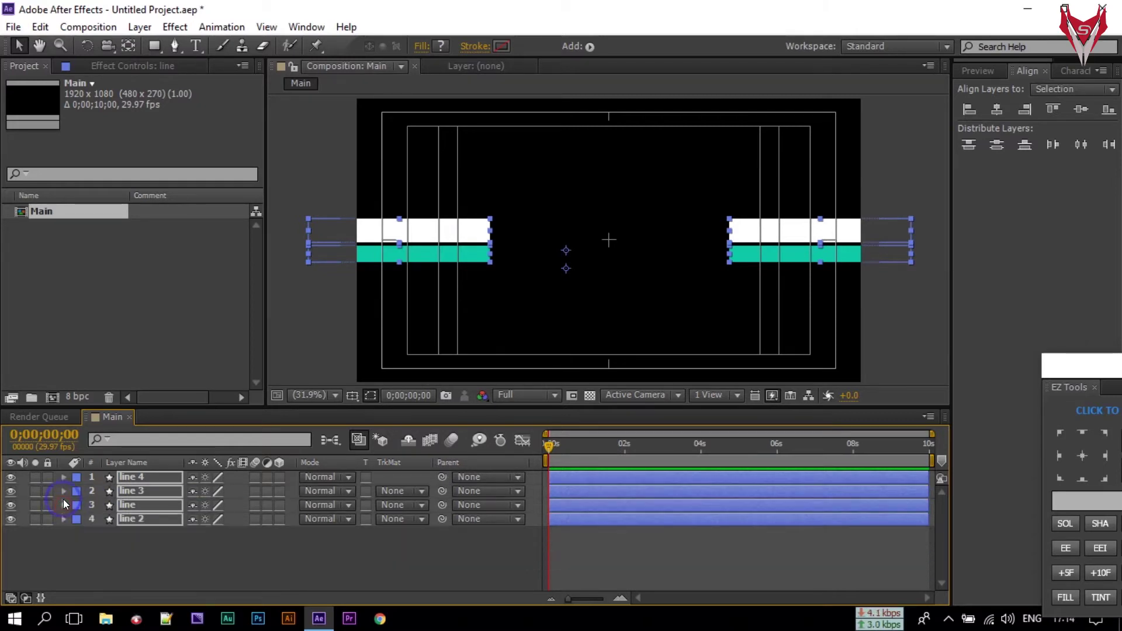
pyautogui.click(118, 546)
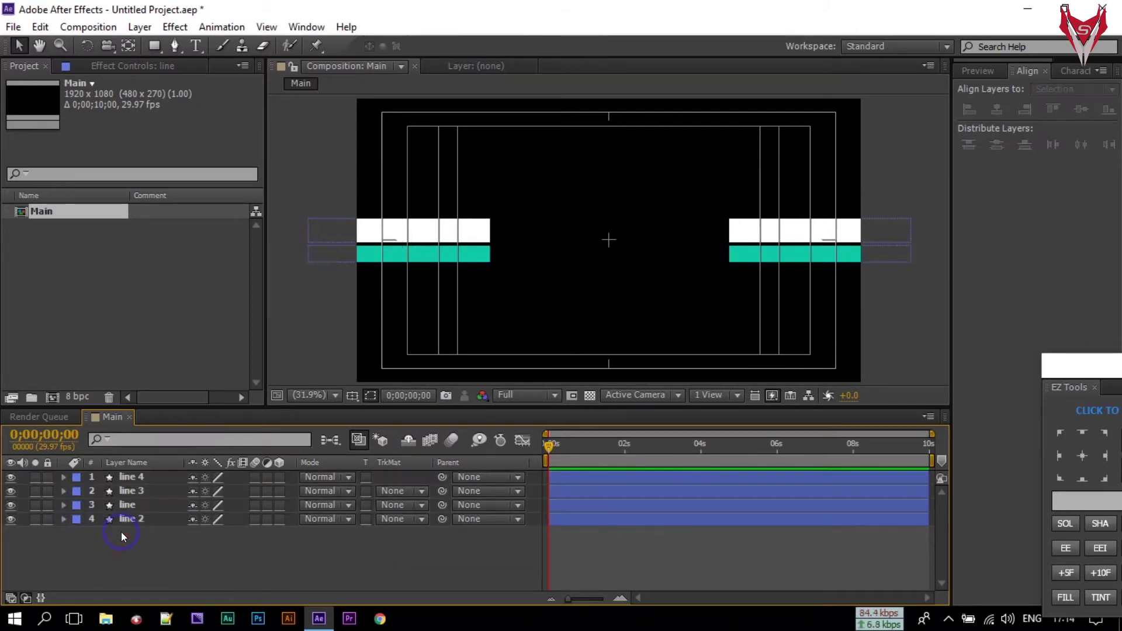
pyautogui.click(133, 517)
pyautogui.keyDown('shift'); pyautogui.click(175, 506); pyautogui.keyUp('shift')
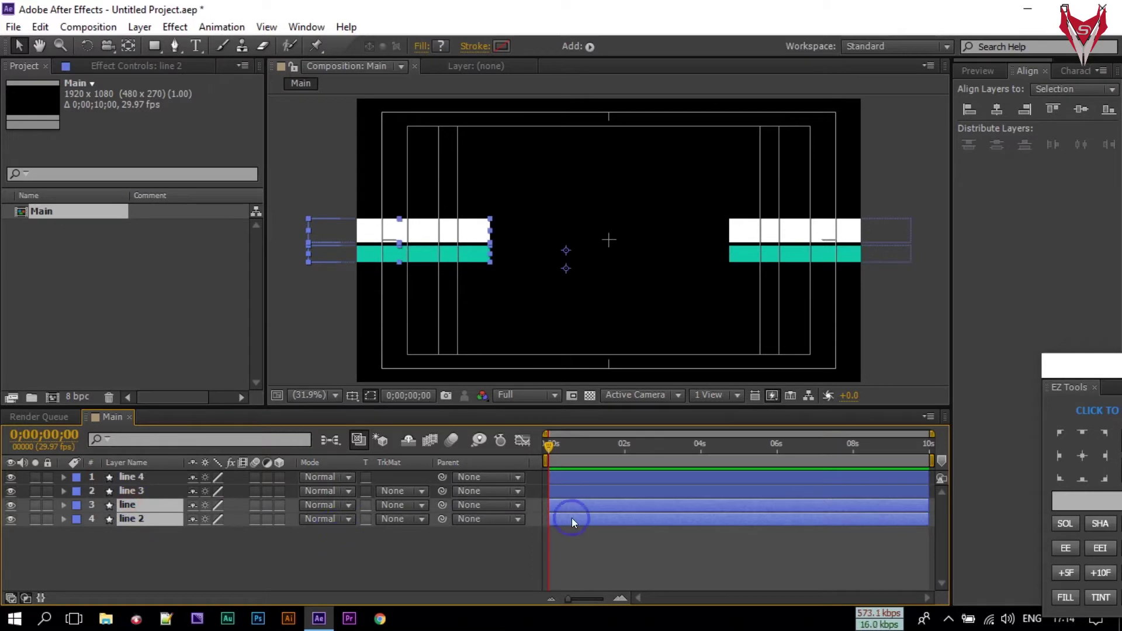
pyautogui.click(138, 542)
pyautogui.moveTo(137, 542); pyautogui.dragTo(131, 506)
pyautogui.moveTo(407, 252); pyautogui.dragTo(314, 257)
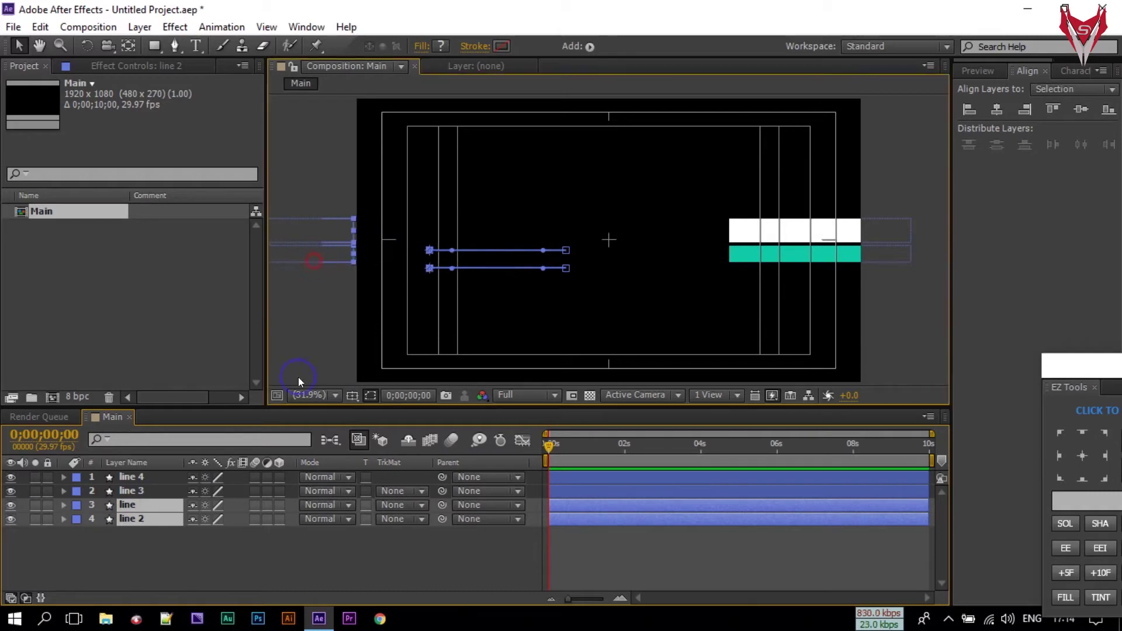
# Step: At 0;00;00;00, move line 3 and line 4 across the frame until they are completely outside its left edge
pyautogui.click(229, 561)
pyautogui.click(142, 495)
pyautogui.keyDown('ctrl'); pyautogui.click(135, 476); pyautogui.keyUp('ctrl')
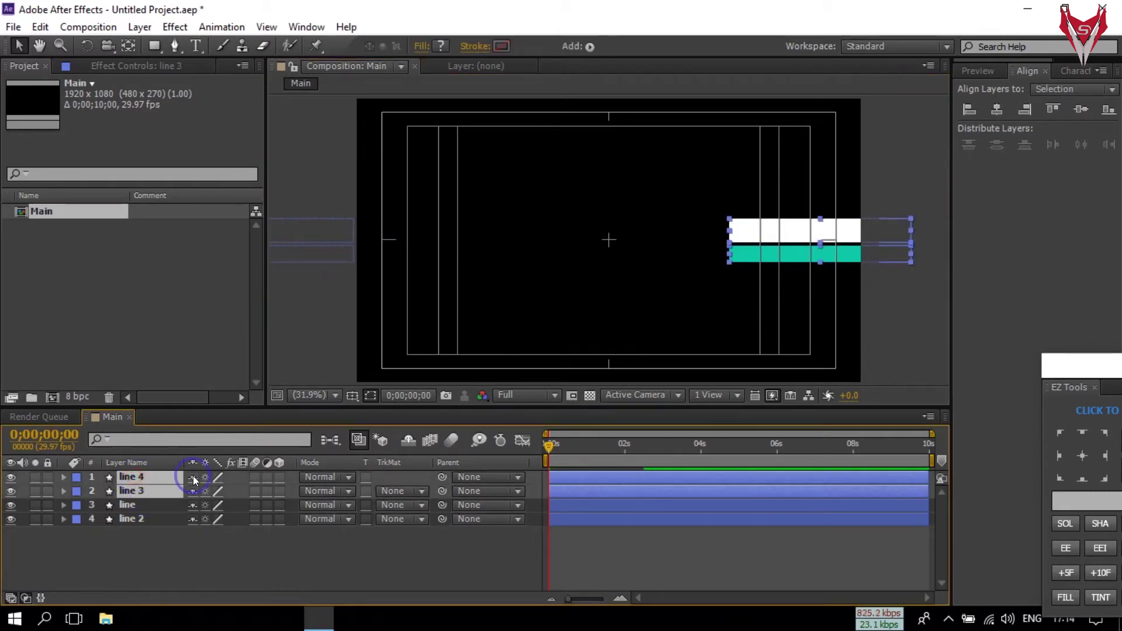
pyautogui.moveTo(799, 252); pyautogui.dragTo(240, 251)
pyautogui.click(297, 563)
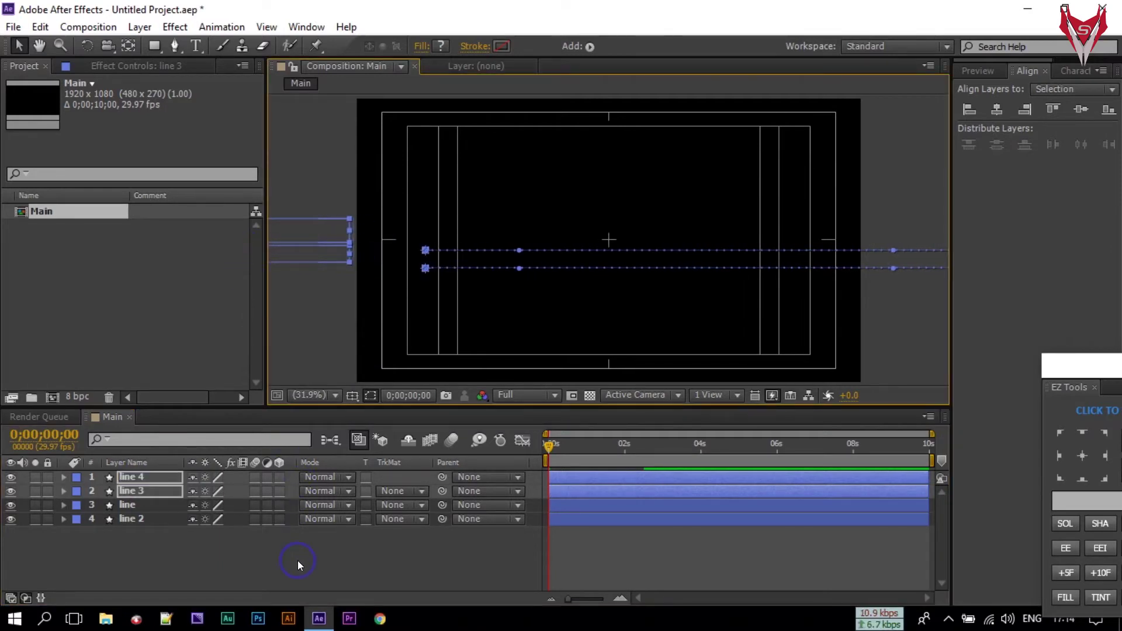
# Step: Scrub through the slide-in animation and reveal the Position keyframes of all four line layers
pyautogui.moveTo(547, 446); pyautogui.dragTo(658, 464)
pyautogui.click(142, 546)
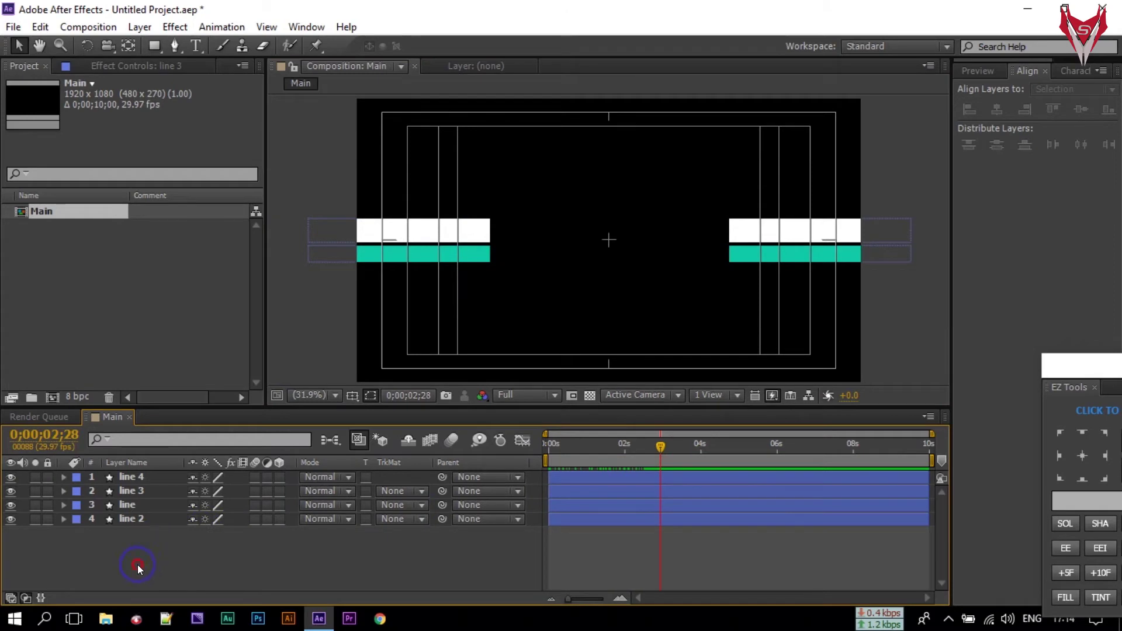
pyautogui.moveTo(137, 564); pyautogui.dragTo(148, 477)
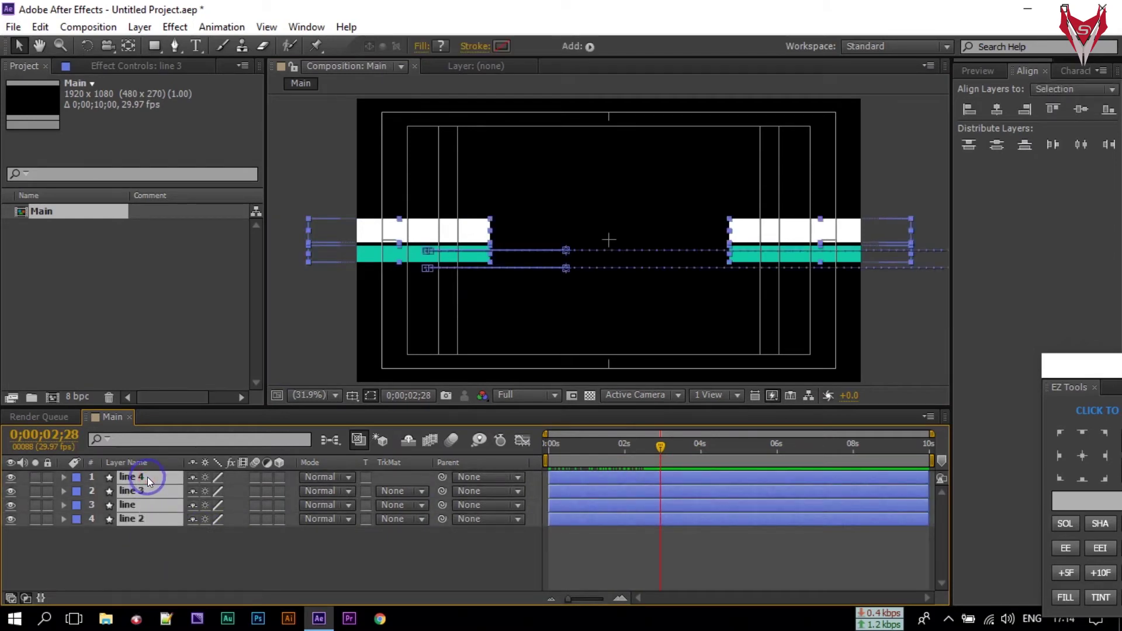
pyautogui.press('u')
pyautogui.moveTo(661, 445); pyautogui.dragTo(608, 471)
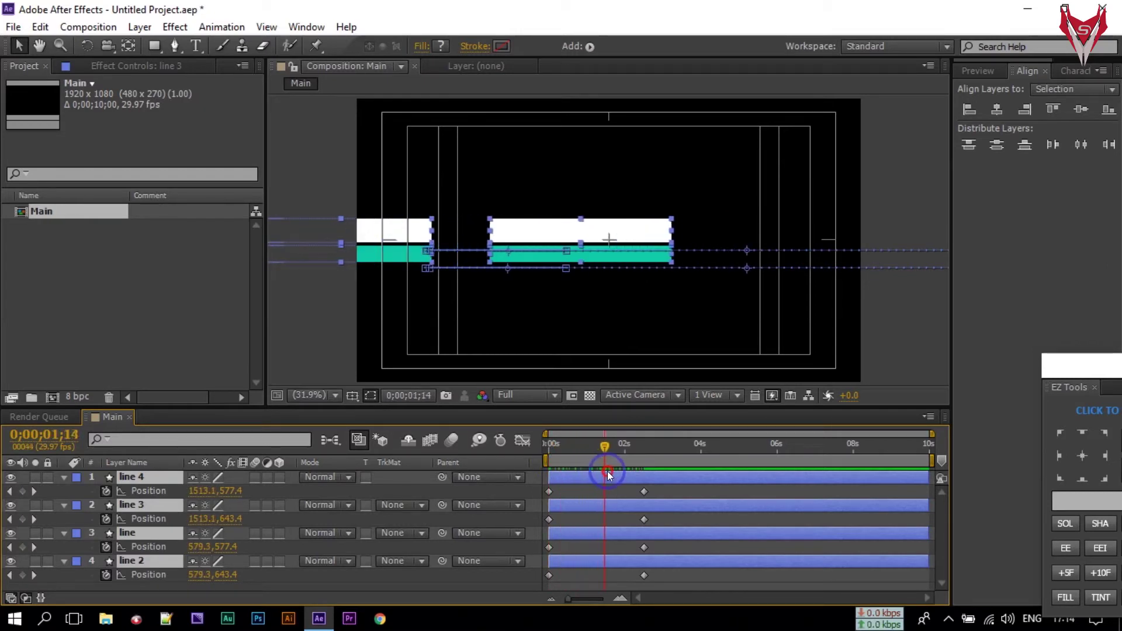
# Step: Delay both Position keyframes of line 2 by about 1.2 seconds, keeping their spacing
pyautogui.click(681, 579)
pyautogui.click(644, 576)
pyautogui.moveTo(671, 576); pyautogui.dragTo(548, 578)
pyautogui.click(533, 580)
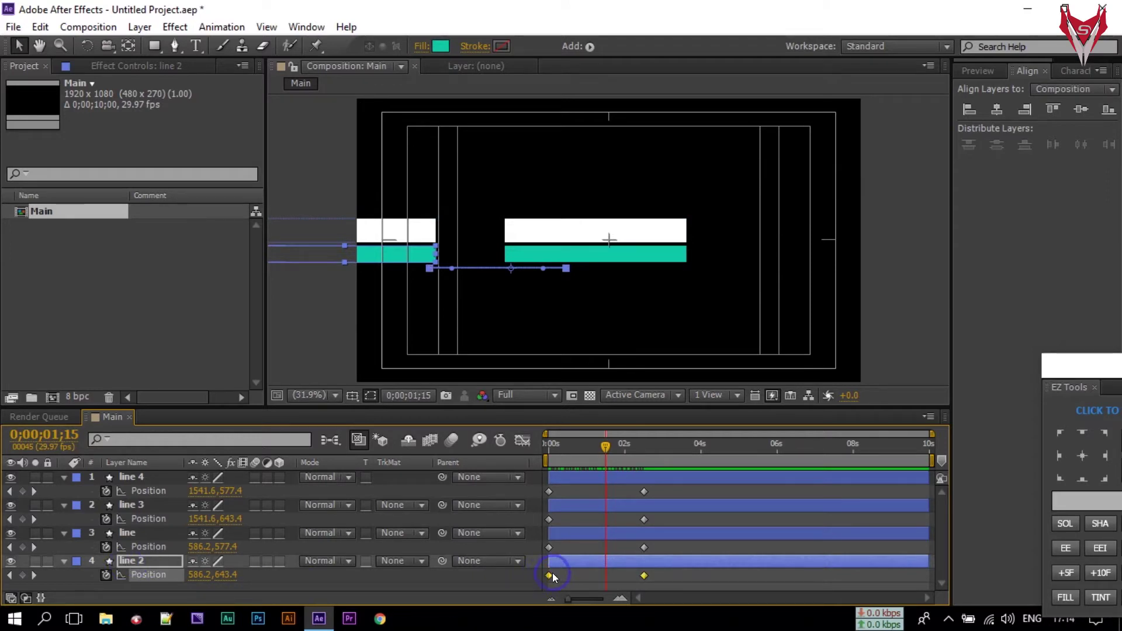
pyautogui.moveTo(549, 575); pyautogui.dragTo(594, 575)
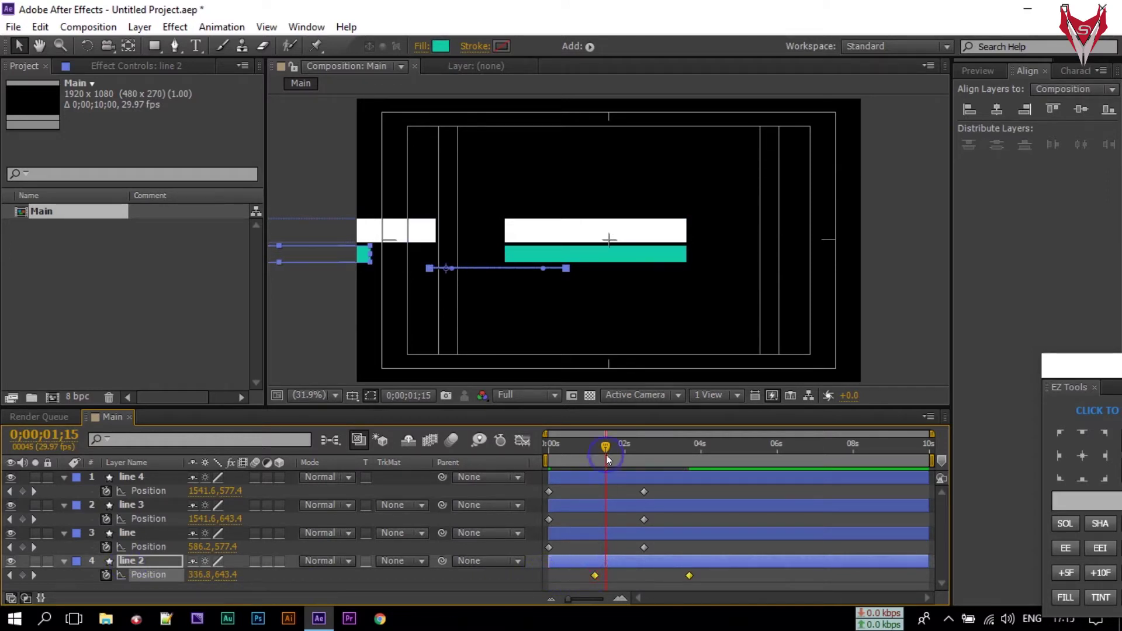
# Step: Shift the line 3 and line 4 layers together about 0.8 seconds later in the timeline
pyautogui.moveTo(605, 459); pyautogui.dragTo(517, 478)
pyautogui.click(117, 476)
pyautogui.keyDown('ctrl'); pyautogui.click(131, 504); pyautogui.keyUp('ctrl')
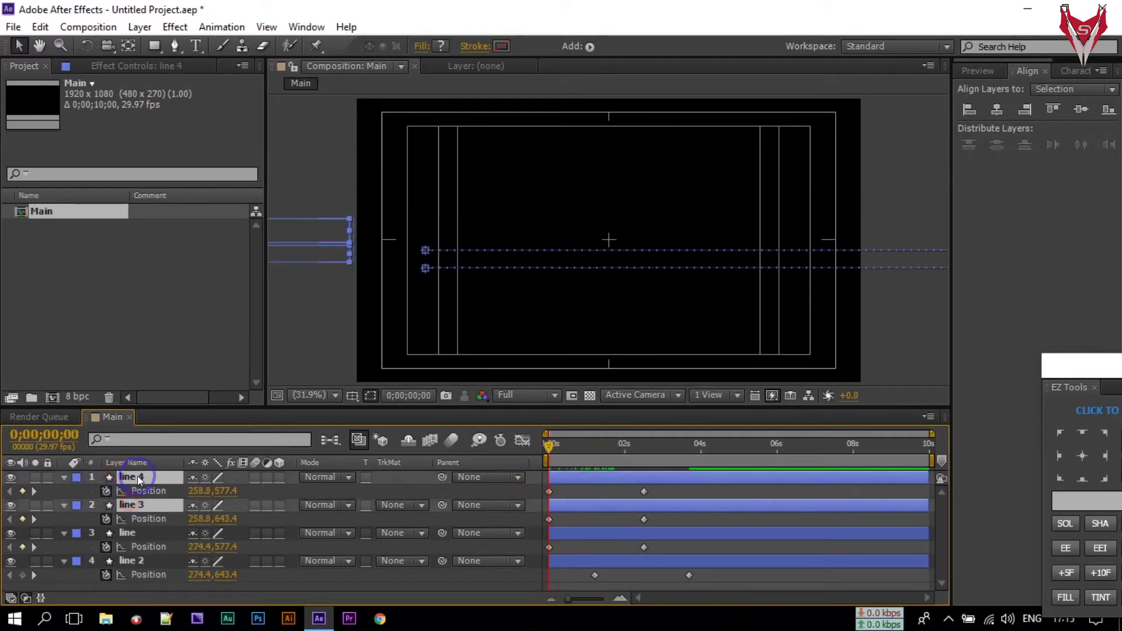
pyautogui.moveTo(583, 479); pyautogui.dragTo(631, 459)
# Step: Delay both Position keyframes of line 3 by about another 0.6 seconds and run a RAM preview from the start
pyautogui.moveTo(701, 521); pyautogui.dragTo(604, 521)
pyautogui.moveTo(627, 455); pyautogui.dragTo(505, 465)
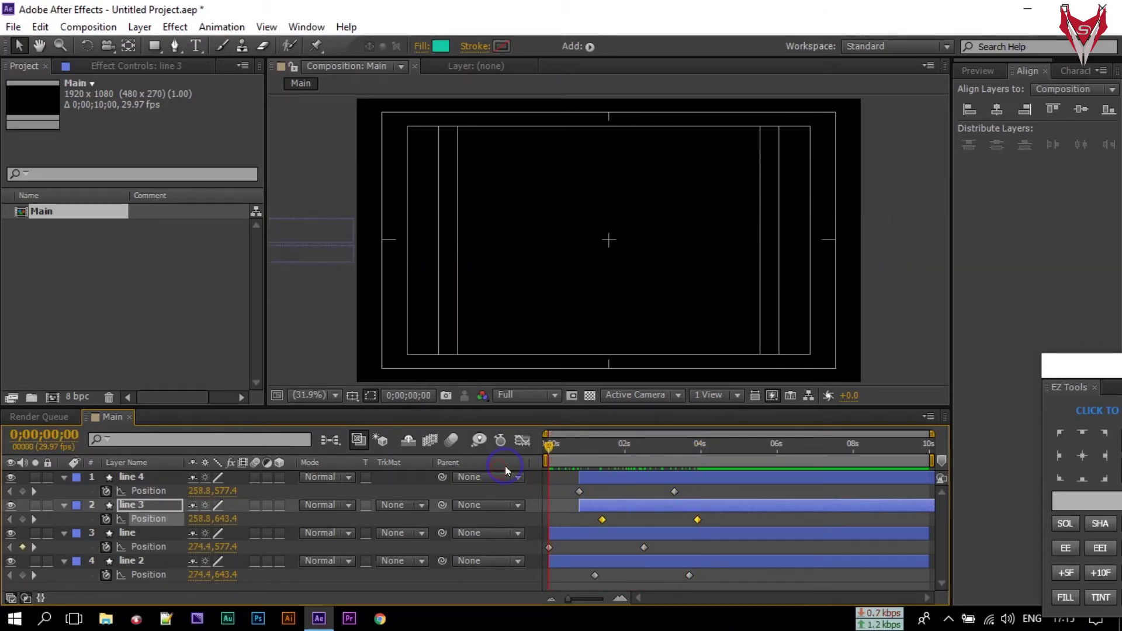
pyautogui.click(977, 71)
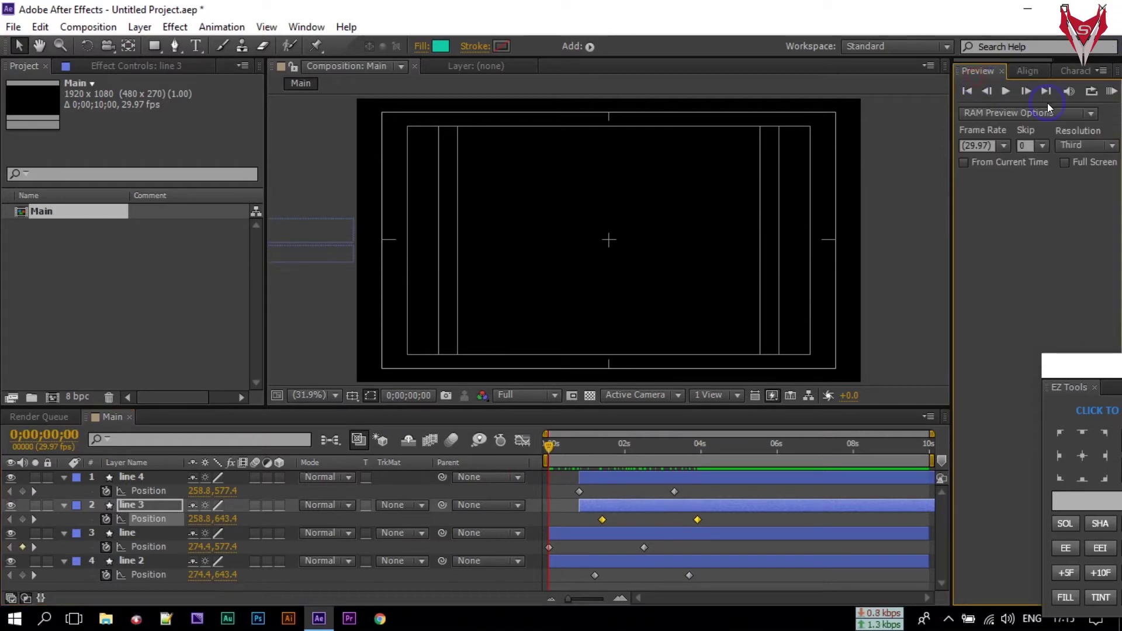
pyautogui.click(1110, 92)
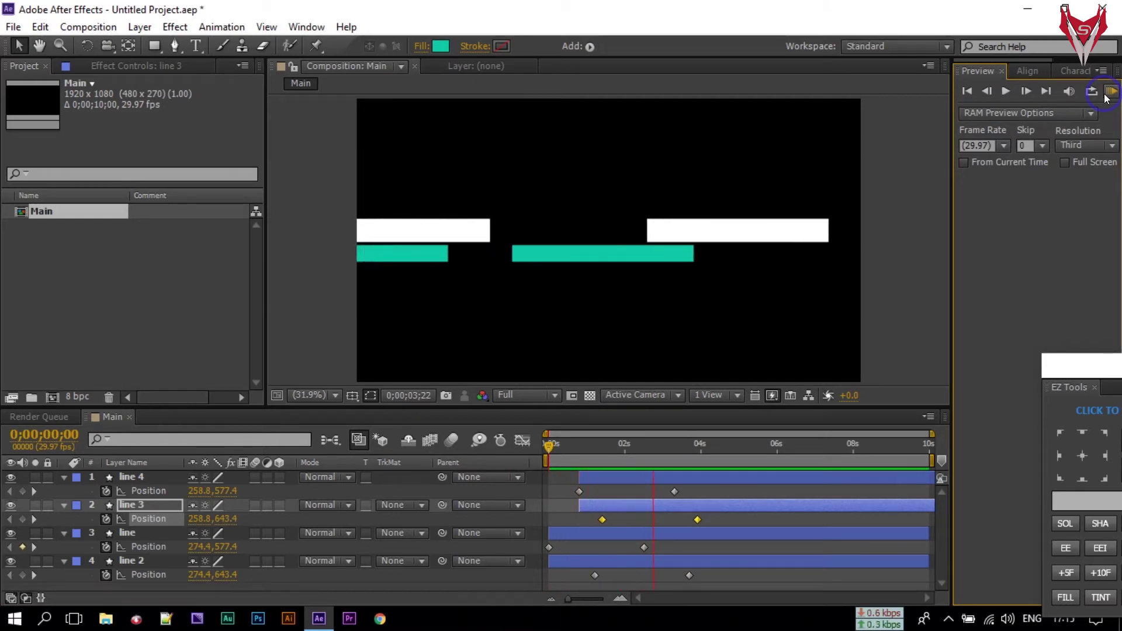
pyautogui.click(1085, 177)
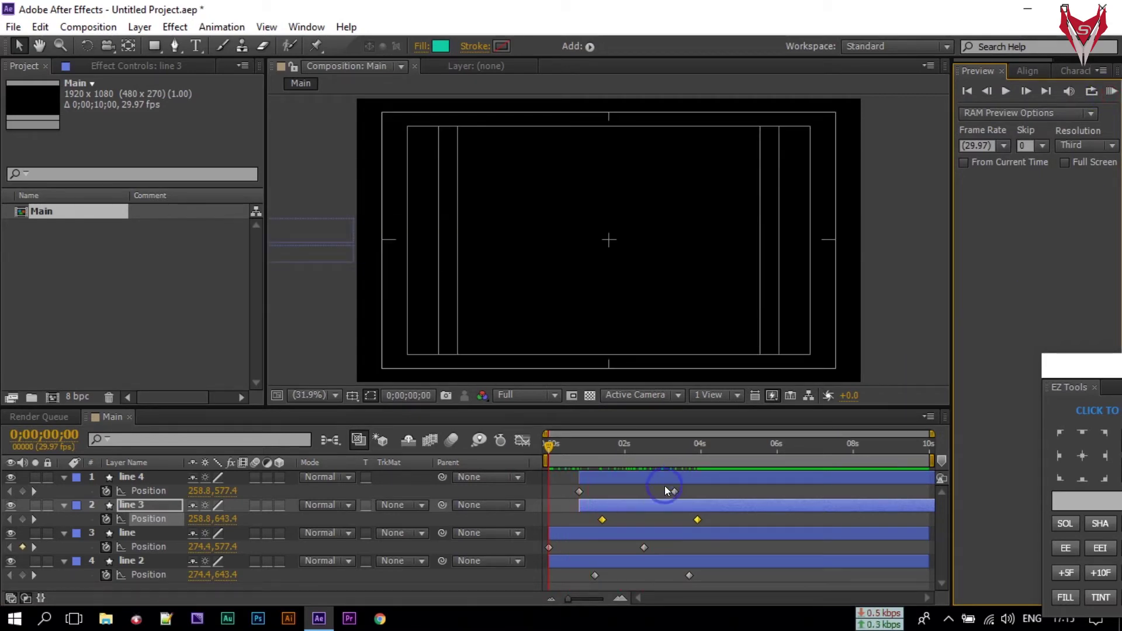
# Step: Apply Easy Ease to both Position keyframes of line 4
pyautogui.click(594, 523)
pyautogui.click(527, 447)
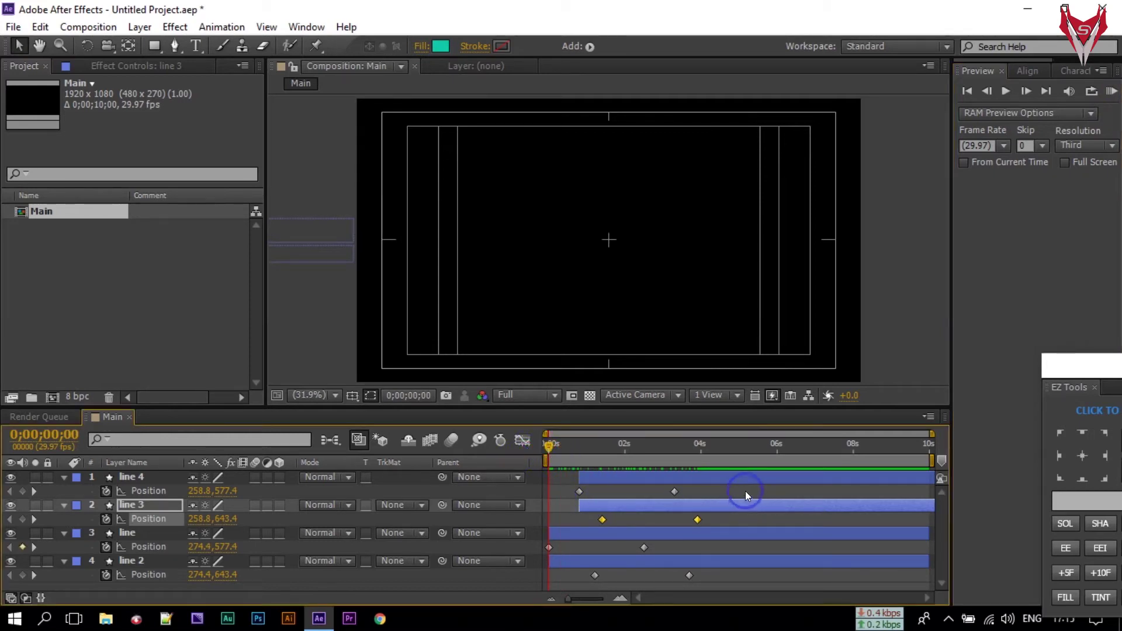
pyautogui.moveTo(745, 492); pyautogui.dragTo(565, 496)
pyautogui.rightClick(577, 491)
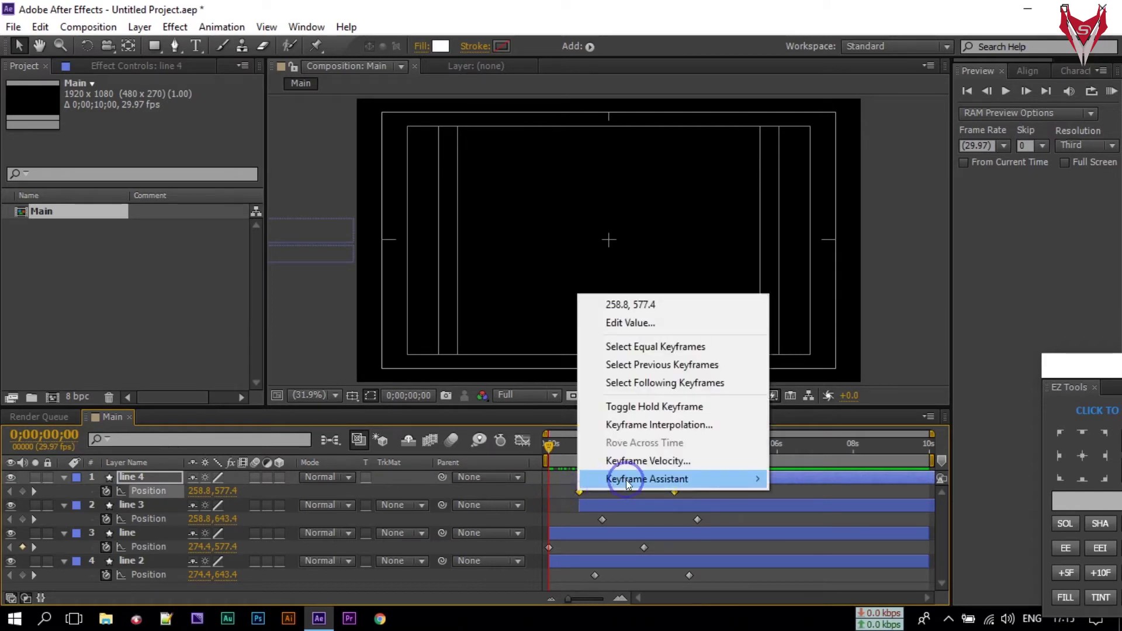
pyautogui.moveTo(720, 479)
pyautogui.click(830, 370)
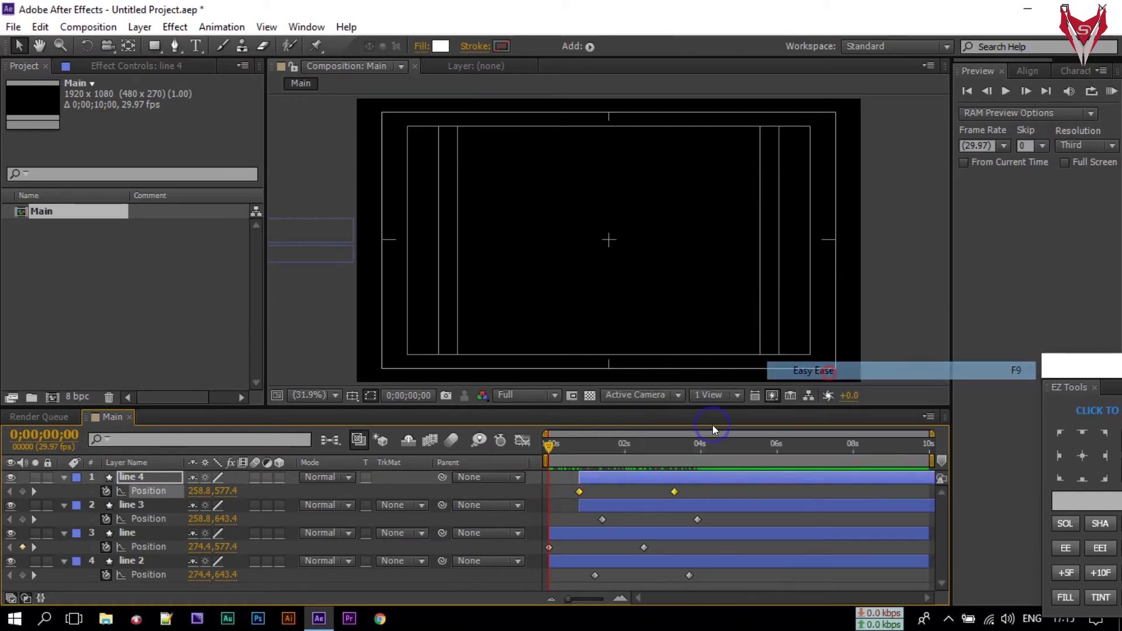
# Step: Try a longer incoming ease on line 4's last Position keyframe in the speed graph, and undo it
pyautogui.click(521, 446)
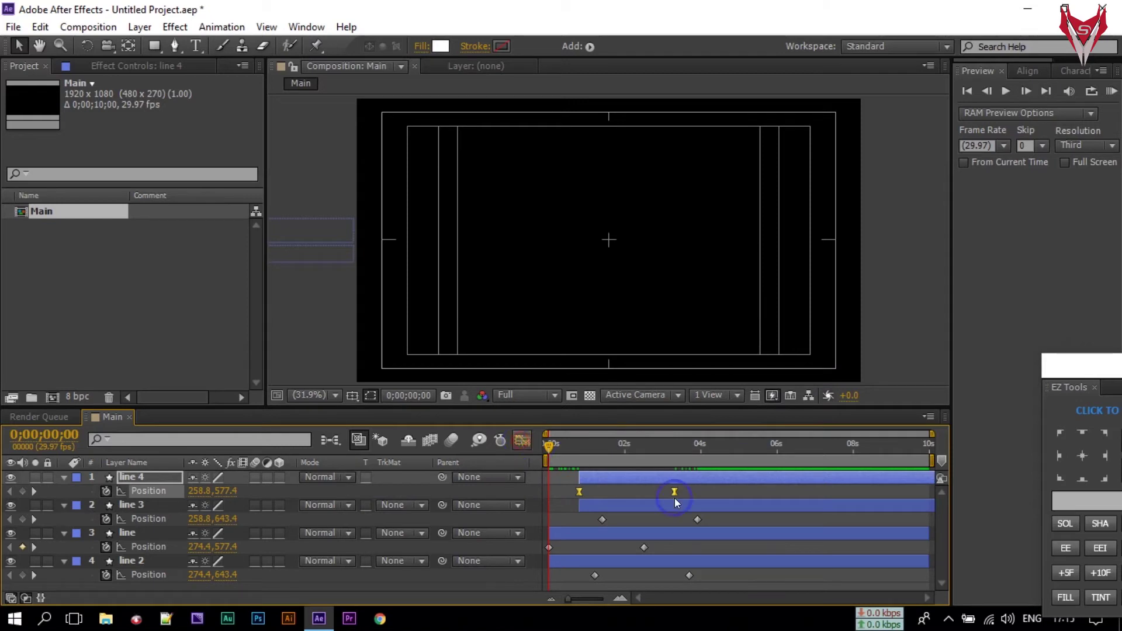
pyautogui.moveTo(714, 532); pyautogui.dragTo(642, 564)
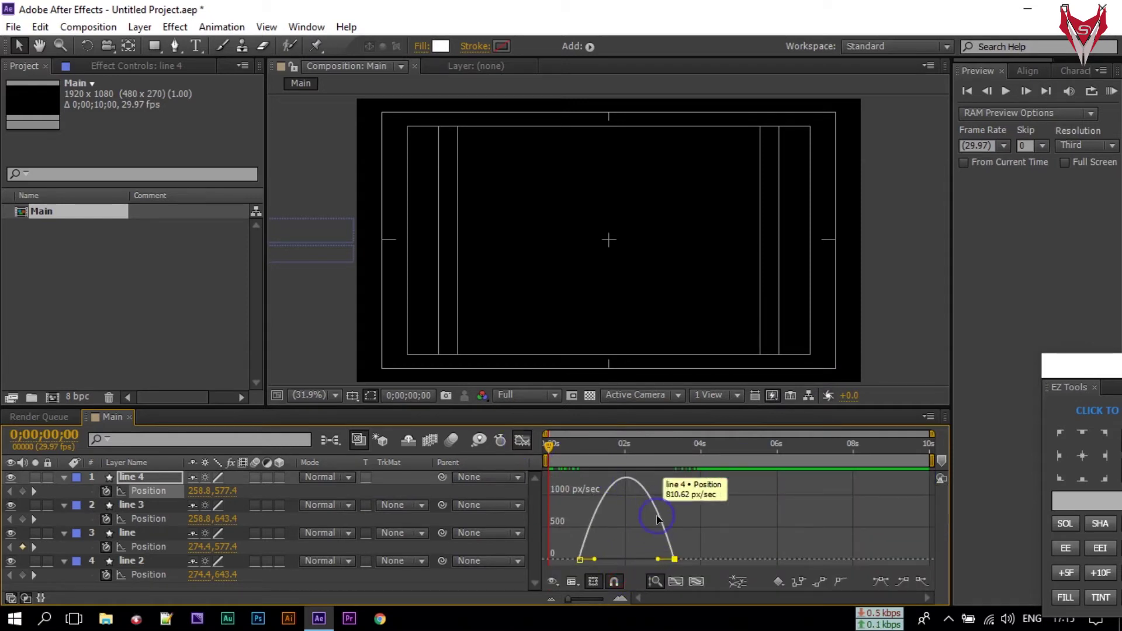
pyautogui.rightClick(664, 543)
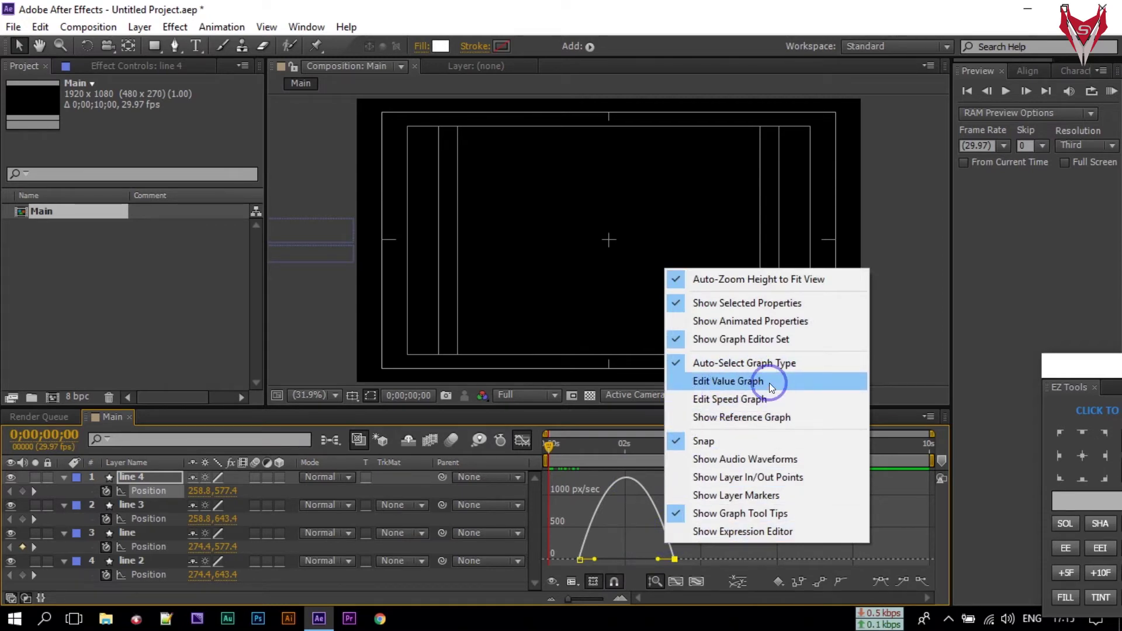
pyautogui.click(622, 528)
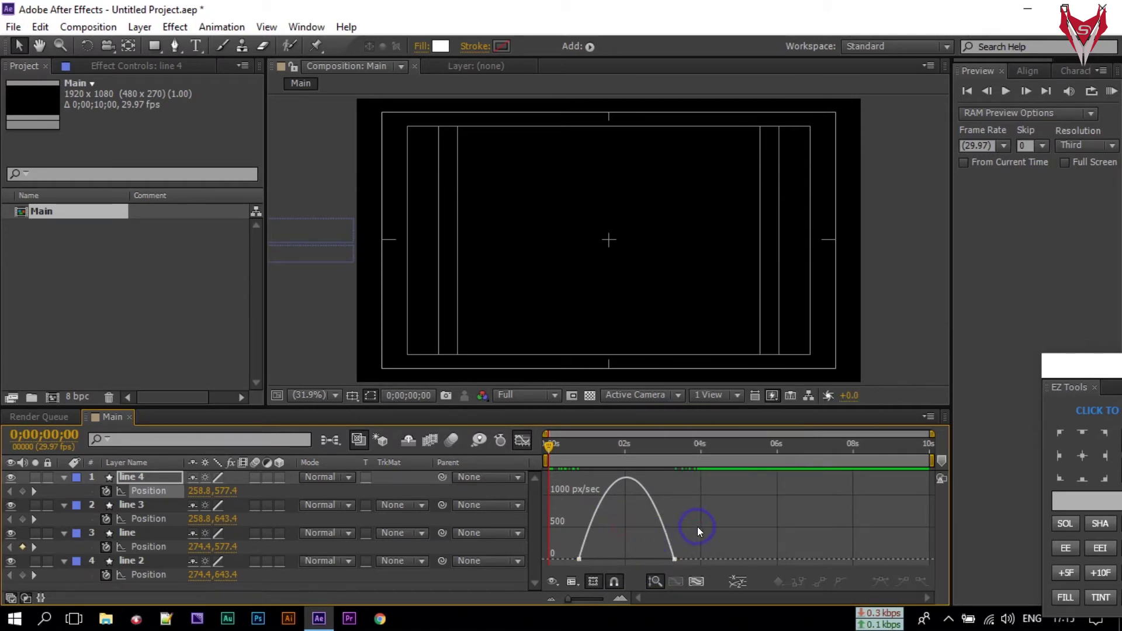
pyautogui.click(659, 559)
pyautogui.moveTo(653, 558); pyautogui.dragTo(626, 560)
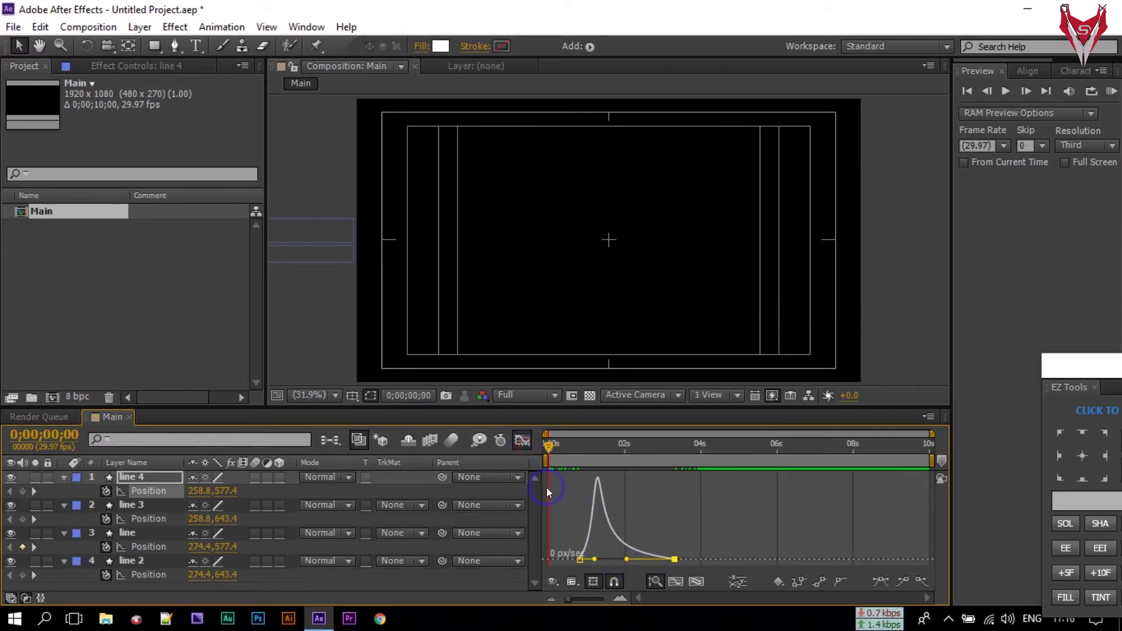
pyautogui.hotkey('ctrl', 'z')
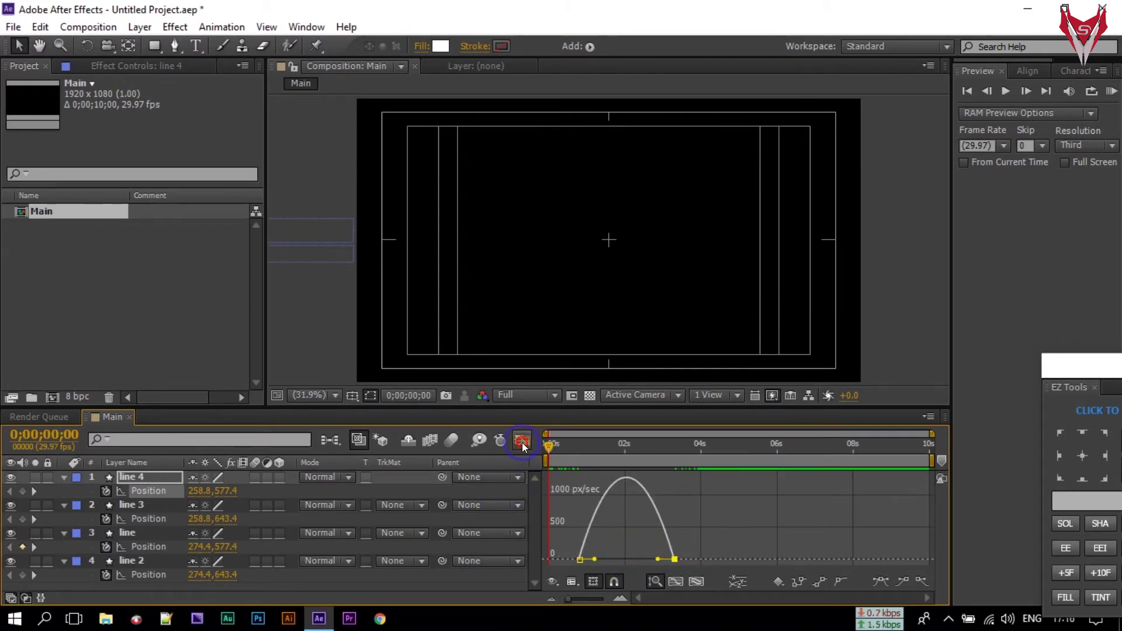
pyautogui.hotkey('shift', 'F3')
# Step: Apply Easy Ease to the Position keyframes of line 3, line and line 2 together
pyautogui.click(642, 498)
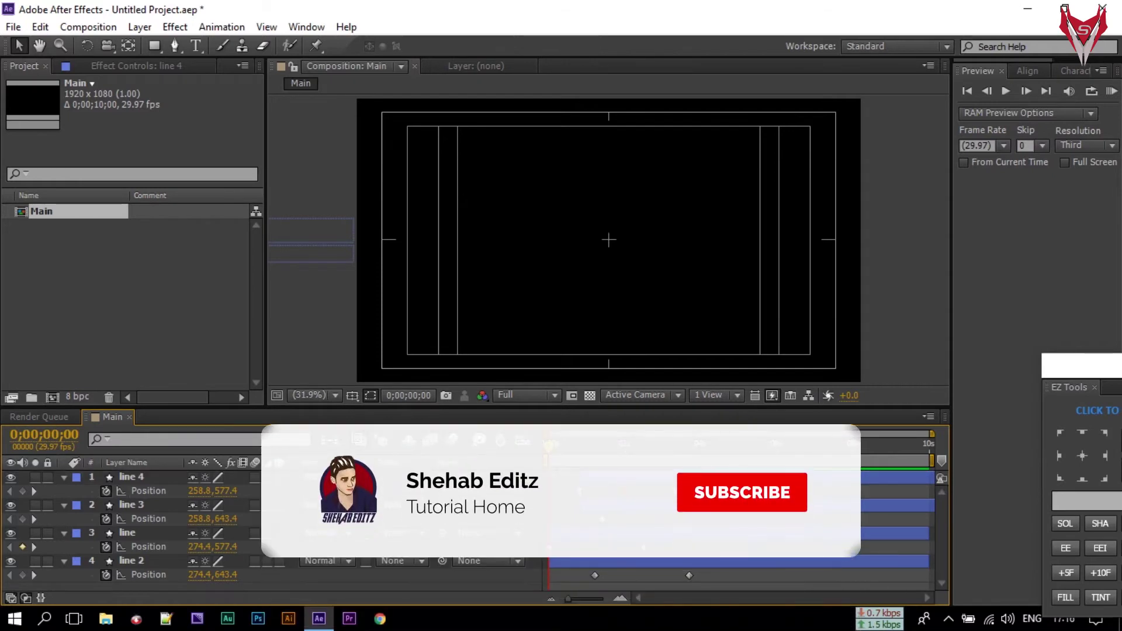
pyautogui.moveTo(714, 504); pyautogui.dragTo(589, 580)
pyautogui.rightClick(591, 577)
pyautogui.moveTo(753, 563)
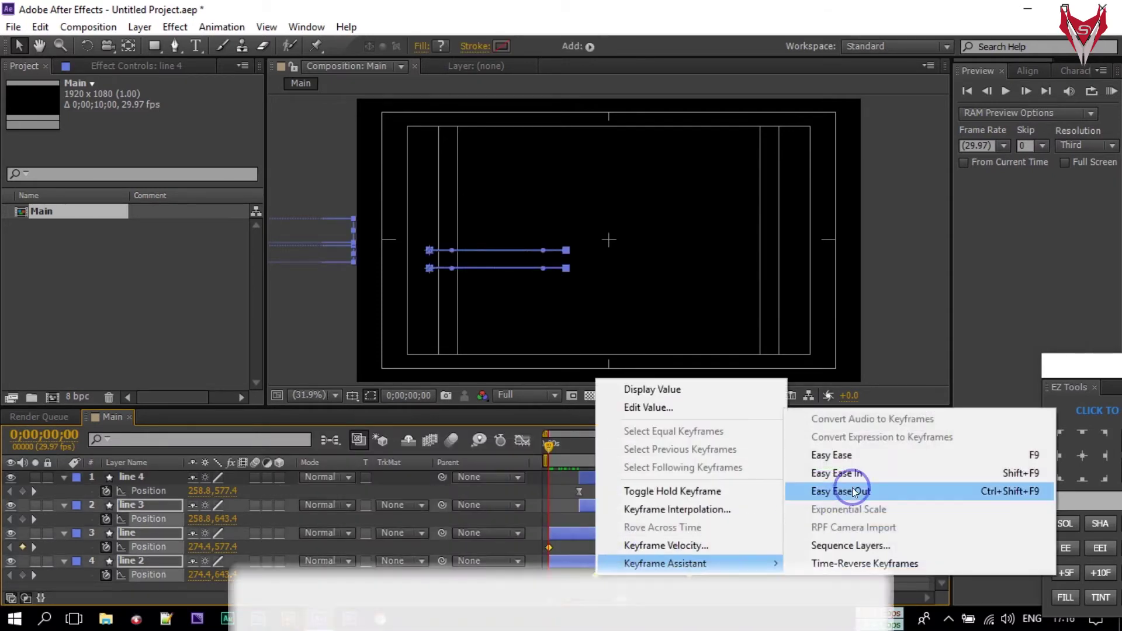
pyautogui.click(857, 460)
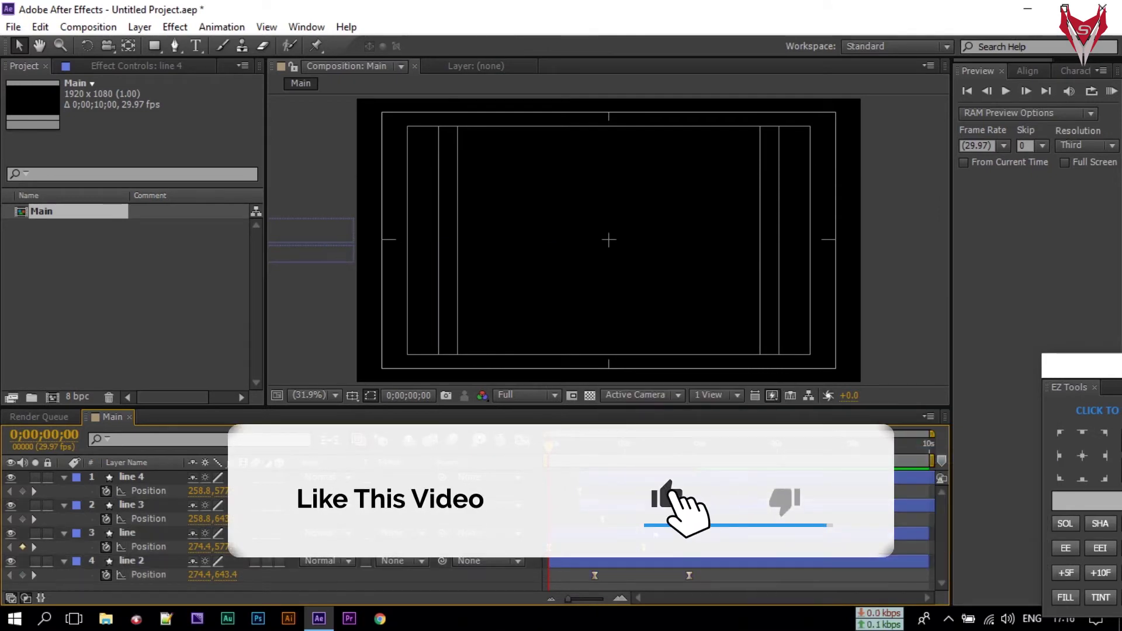
# Step: Lengthen the incoming ease of all four layers' final Position keyframes in the speed graph so motion peaks early, and preview it
pyautogui.hotkey('shift', 'F3')
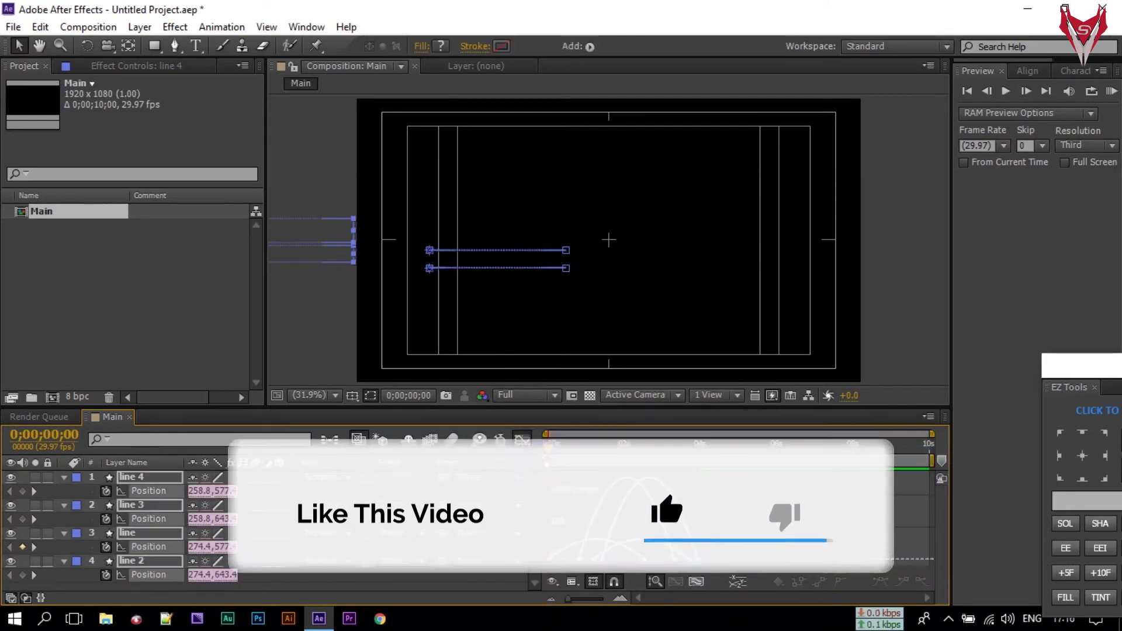
pyautogui.moveTo(694, 516); pyautogui.dragTo(615, 563)
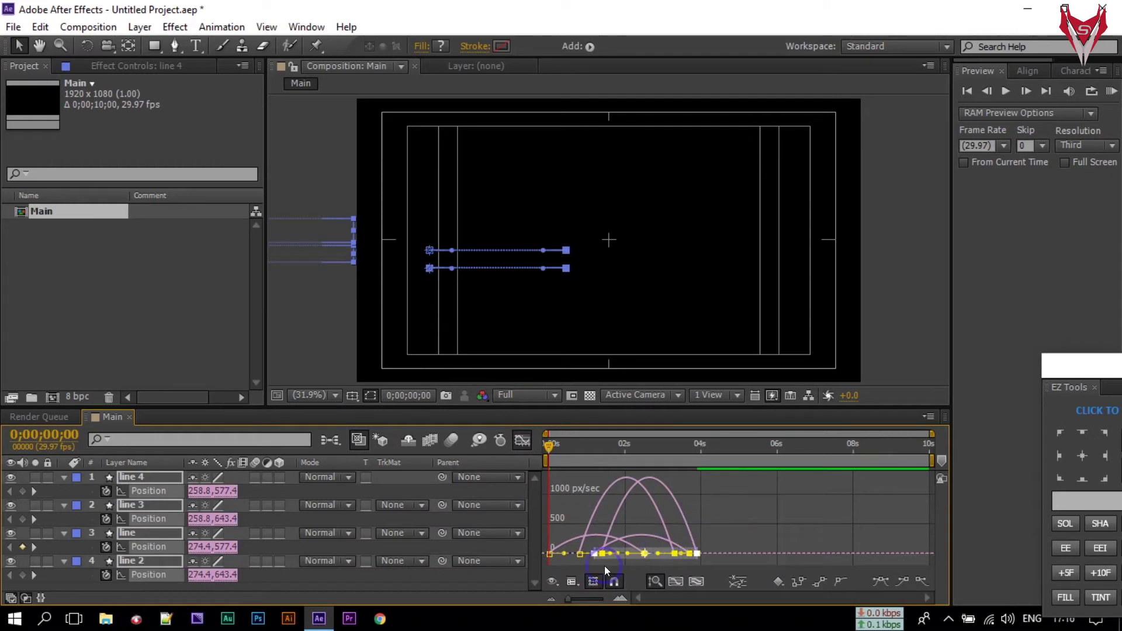
pyautogui.moveTo(660, 556); pyautogui.dragTo(613, 553)
pyautogui.click(522, 440)
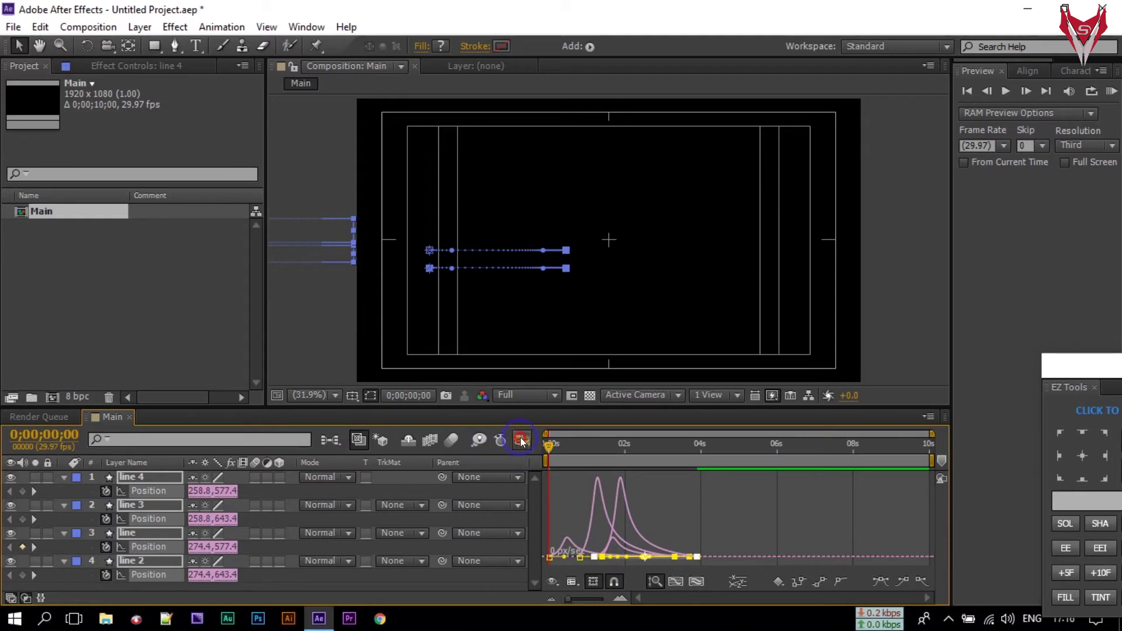
pyautogui.click(1112, 92)
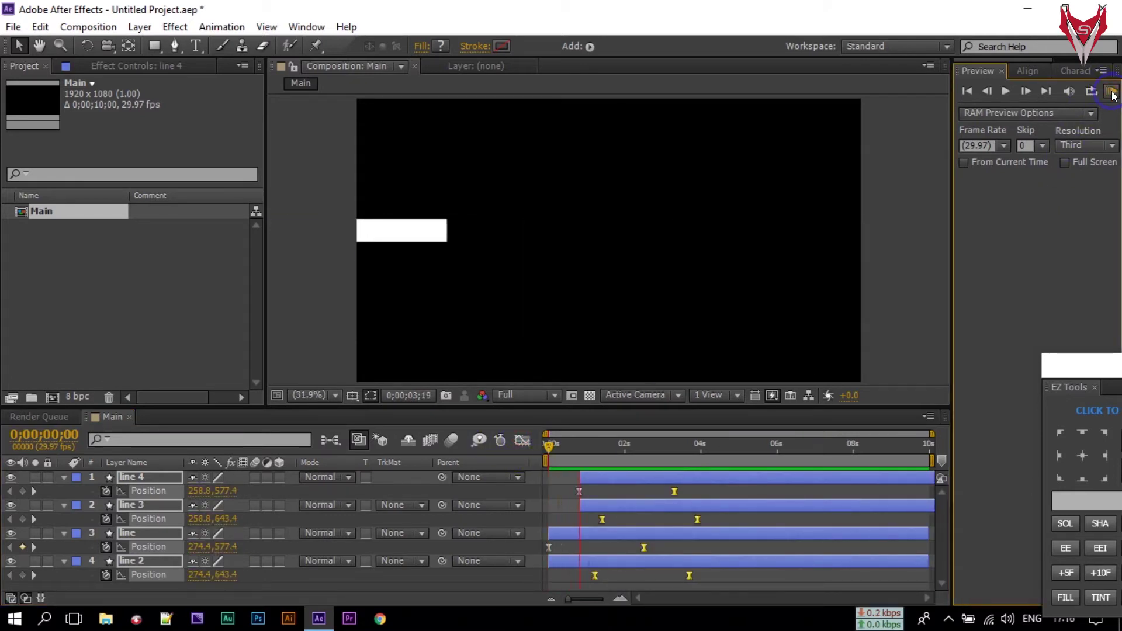
pyautogui.click(586, 443)
# Step: Move the final Position keyframes of all four layers about 0.6 seconds earlier, placing line's at 0;00;01;26, and preview the faster slides
pyautogui.moveTo(550, 444); pyautogui.dragTo(619, 446)
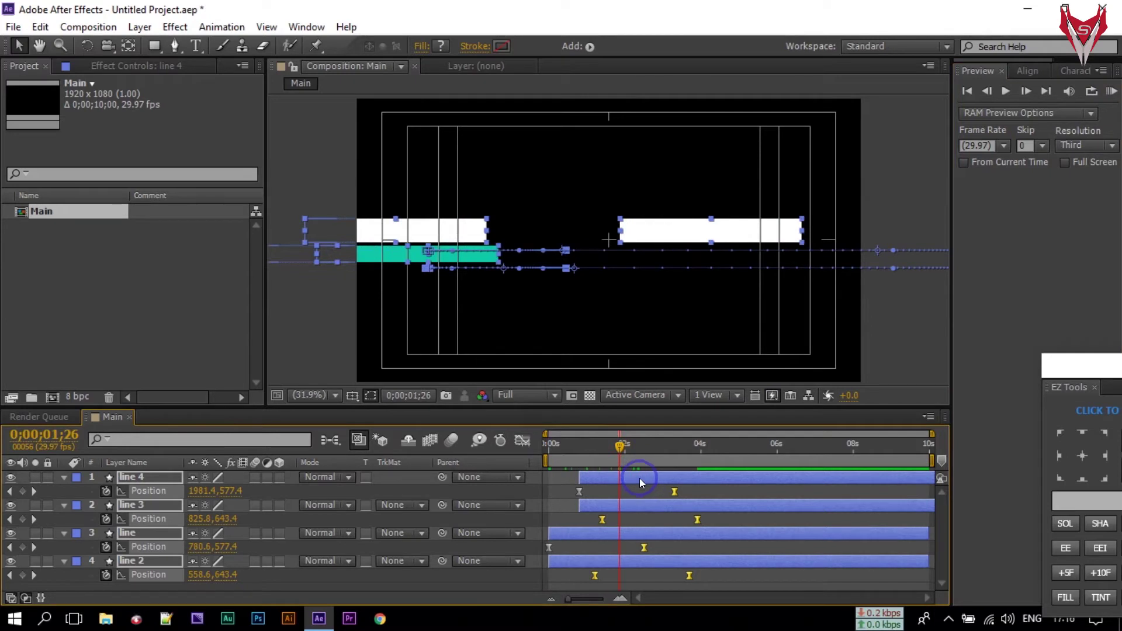
pyautogui.click(626, 491)
pyautogui.moveTo(626, 487)
pyautogui.mouseDown()
pyautogui.moveTo(712, 587)
pyautogui.moveTo(664, 574)
pyautogui.mouseUp()
pyautogui.moveTo(618, 445); pyautogui.dragTo(510, 465)
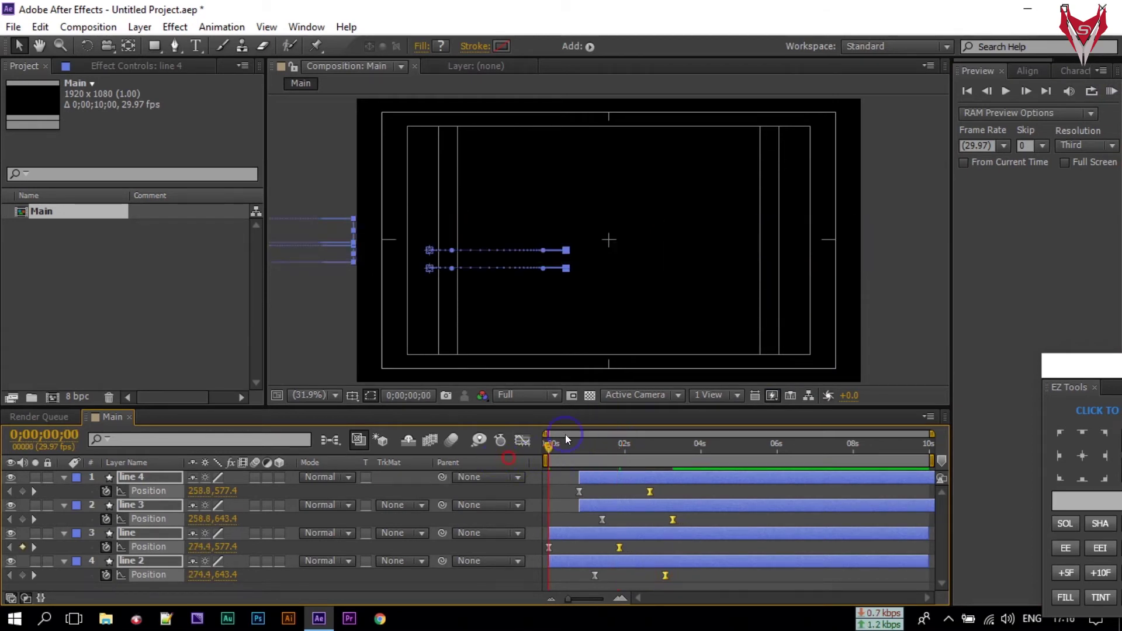
pyautogui.click(1111, 91)
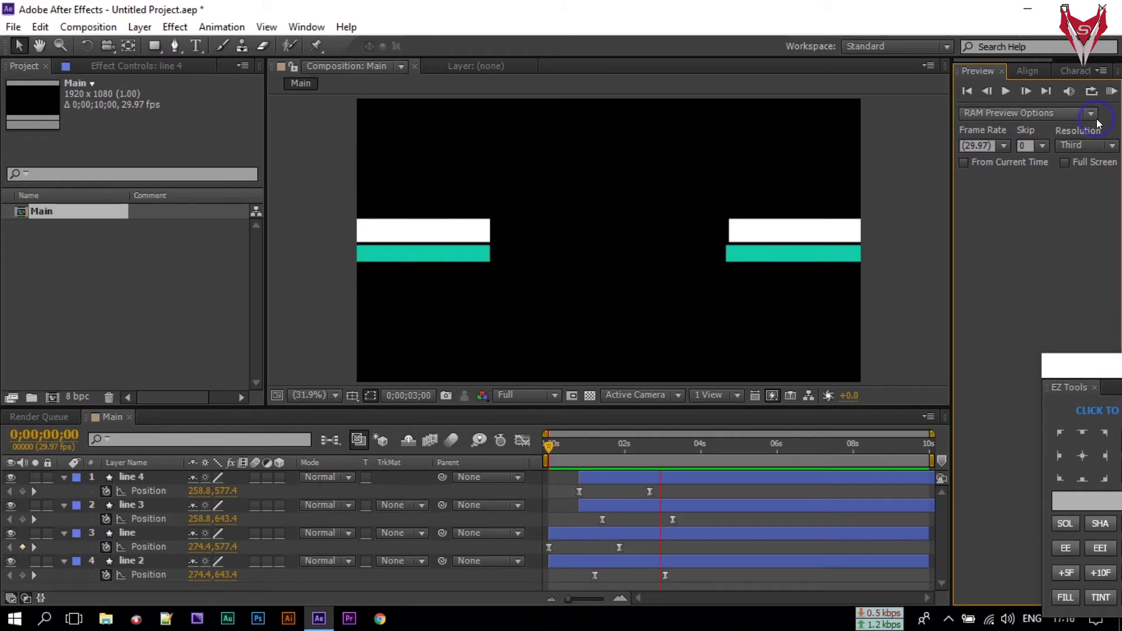
pyautogui.click(1111, 91)
# Step: Shift both Position keyframes of line 2 about 0.7 seconds earlier, keeping their spacing, and preview from the start
pyautogui.moveTo(549, 445)
pyautogui.mouseDown()
pyautogui.moveTo(588, 447)
pyautogui.moveTo(553, 449)
pyautogui.mouseUp()
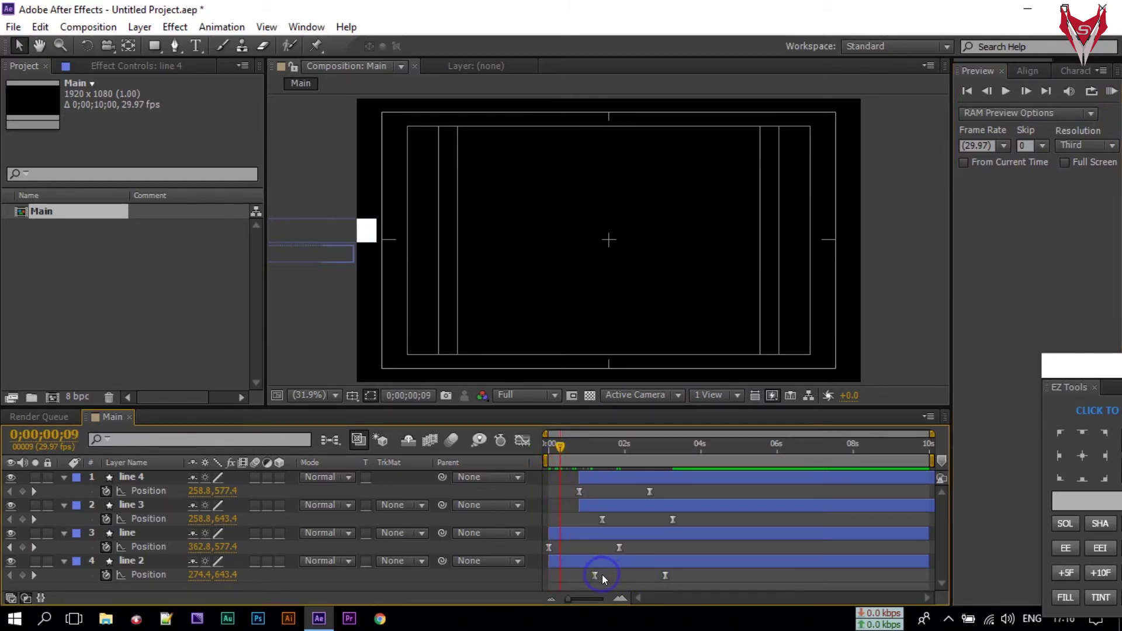
pyautogui.moveTo(681, 570); pyautogui.dragTo(570, 575)
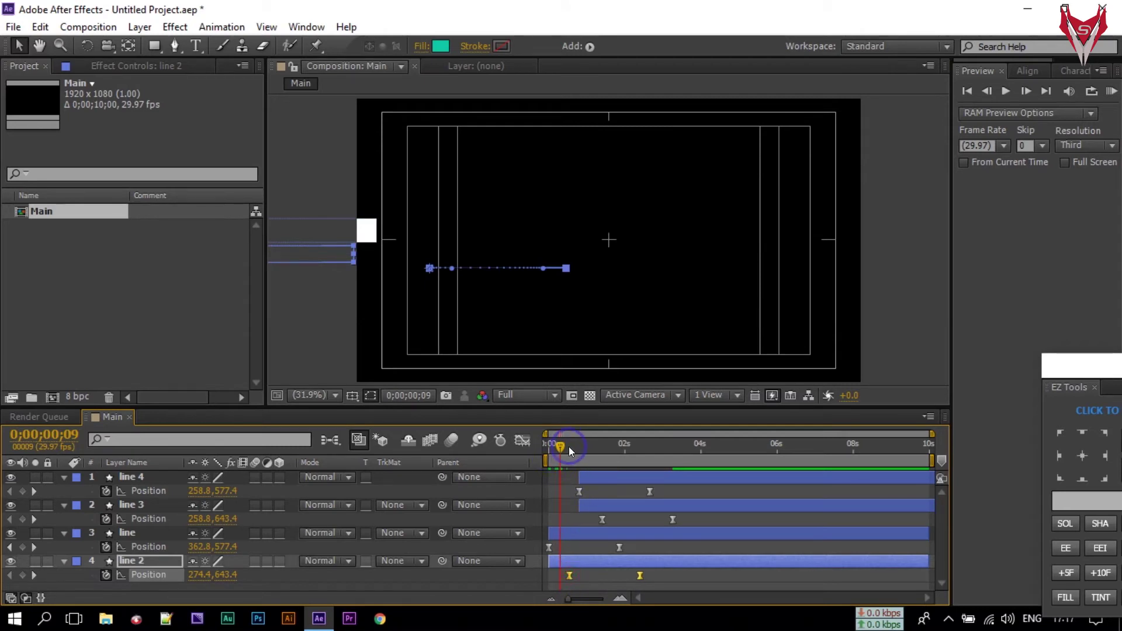
pyautogui.press('Home')
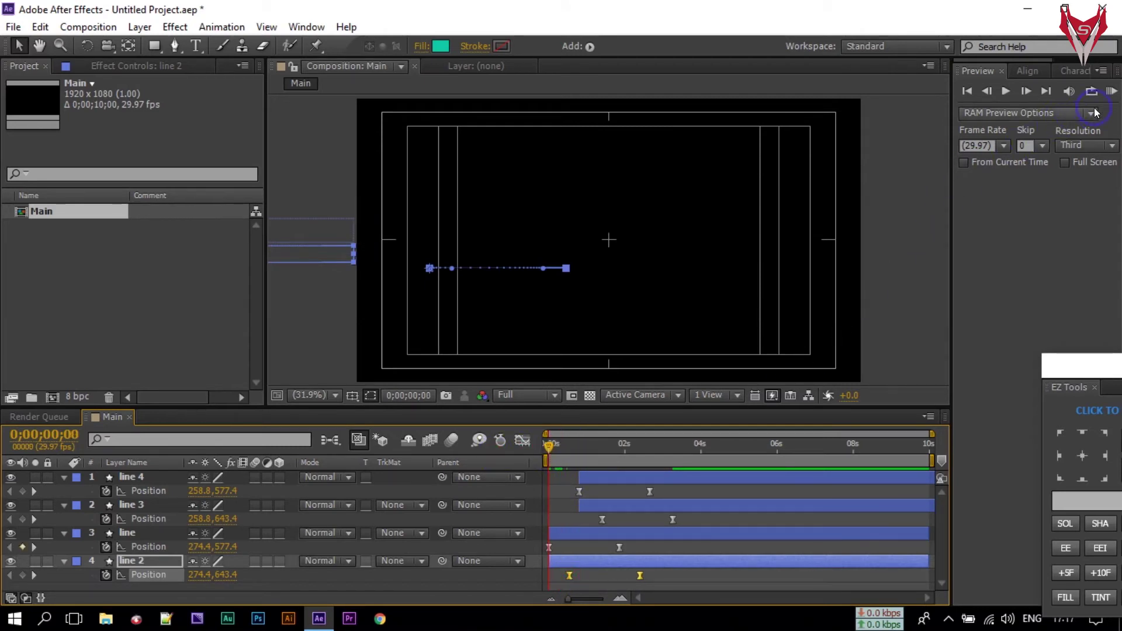
pyautogui.click(1111, 92)
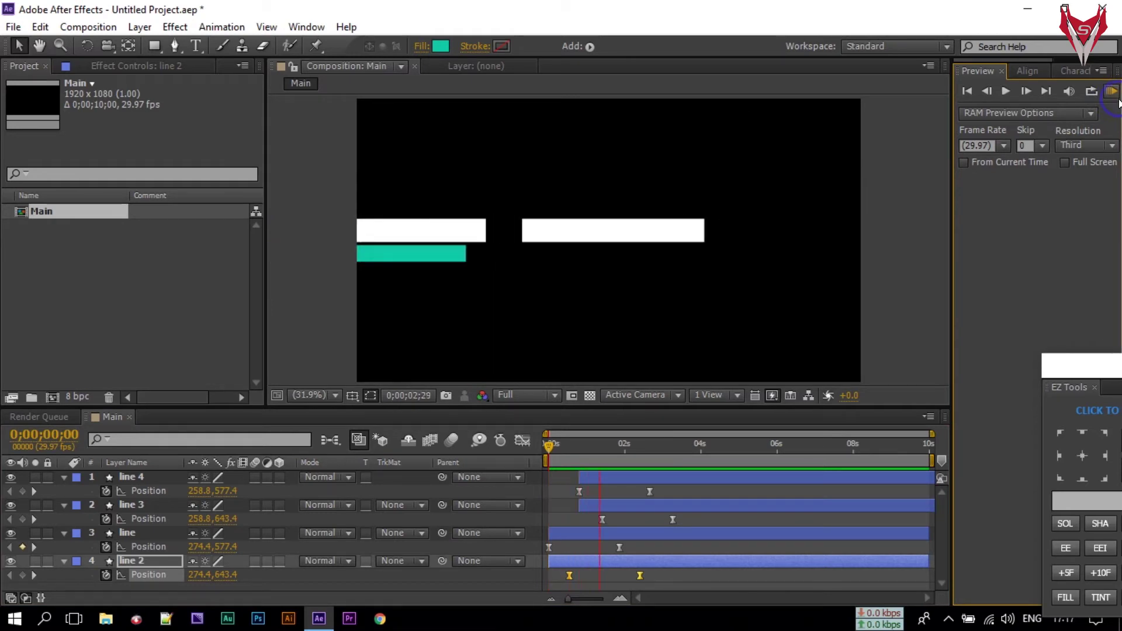
pyautogui.click(706, 559)
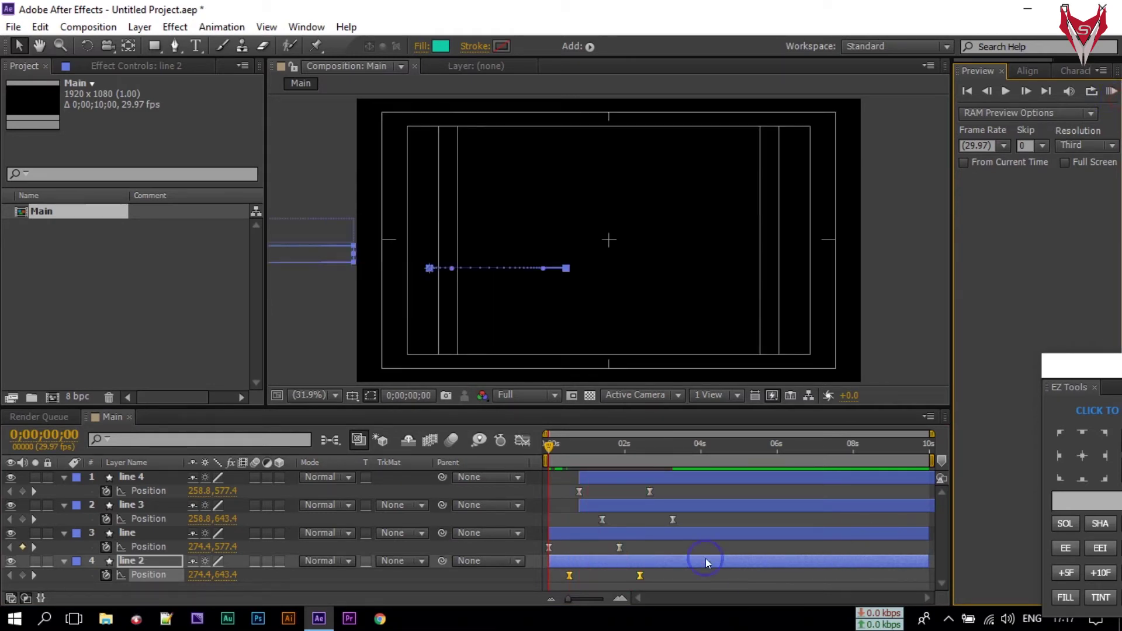
# Step: Shift both Position keyframes of line 3 about 0.4 seconds earlier, keeping their spacing, and preview from the start
pyautogui.moveTo(573, 455); pyautogui.dragTo(598, 451)
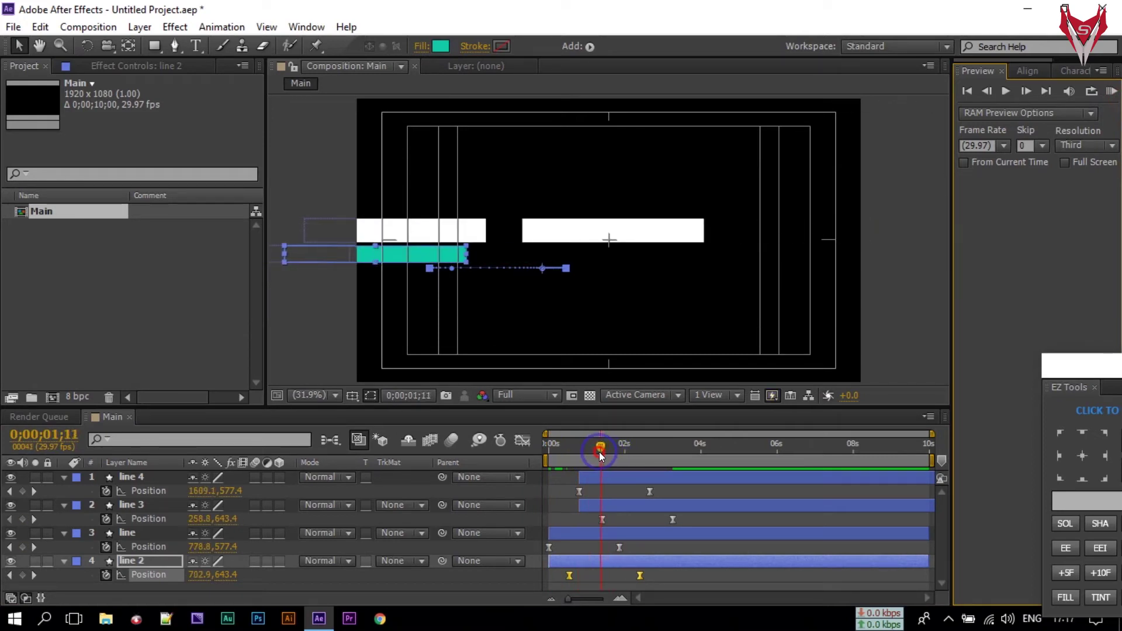
pyautogui.click(587, 516)
pyautogui.moveTo(587, 518); pyautogui.dragTo(658, 518)
pyautogui.moveTo(607, 453); pyautogui.dragTo(497, 455)
pyautogui.click(1113, 92)
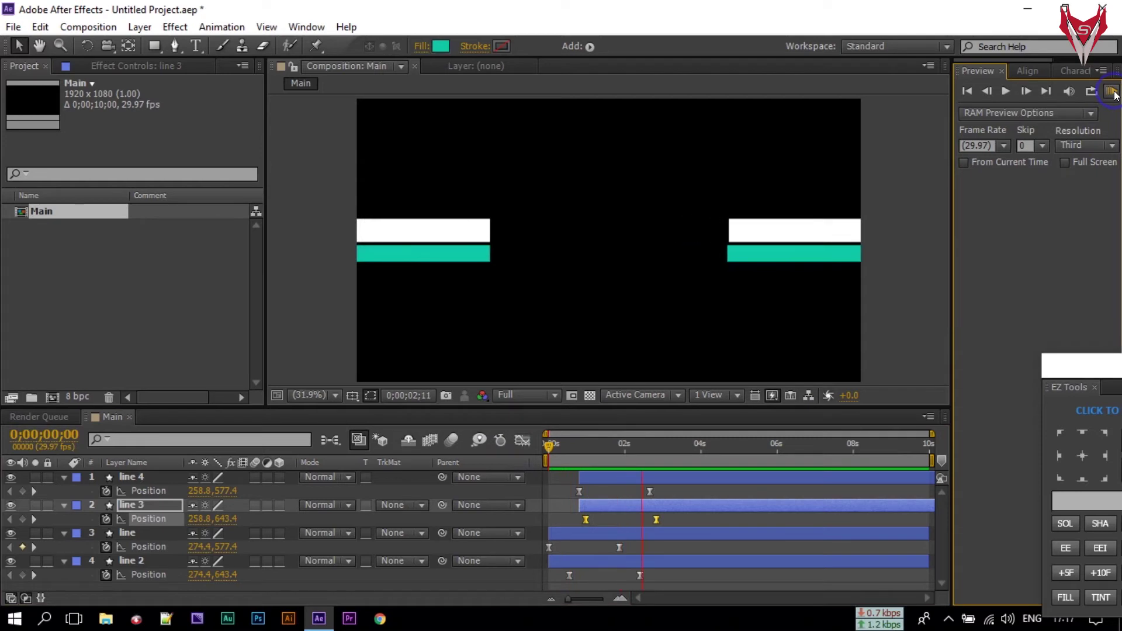
pyautogui.press("'")
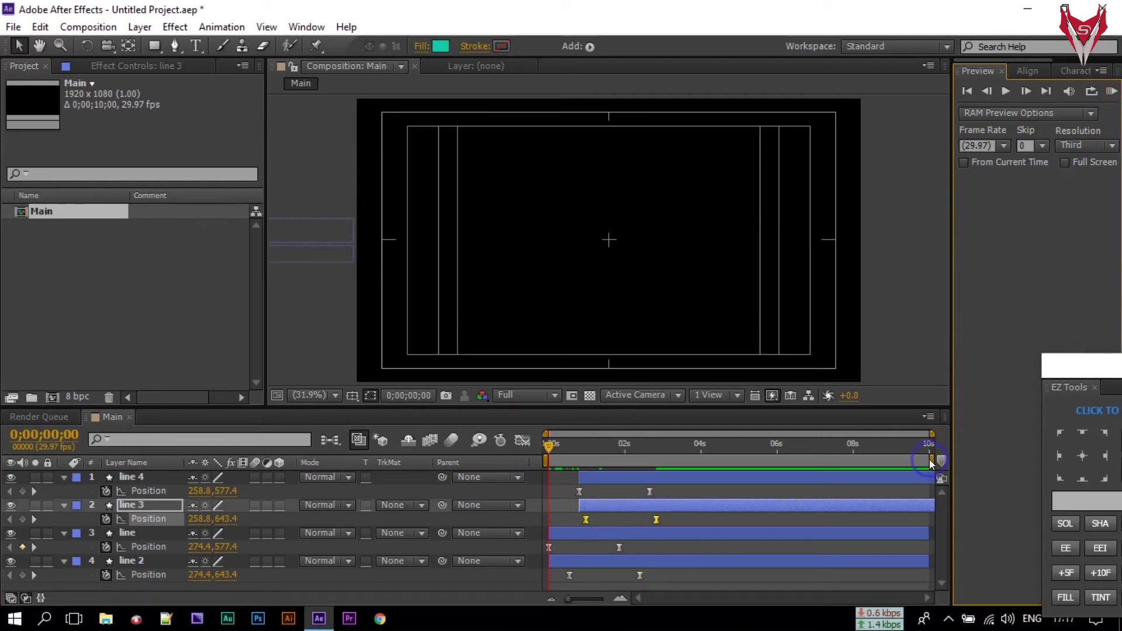
# Step: Shift the line 3 and line 4 layers together about 0.4 seconds earlier in the timeline and preview from the start
pyautogui.moveTo(581, 477); pyautogui.dragTo(565, 452)
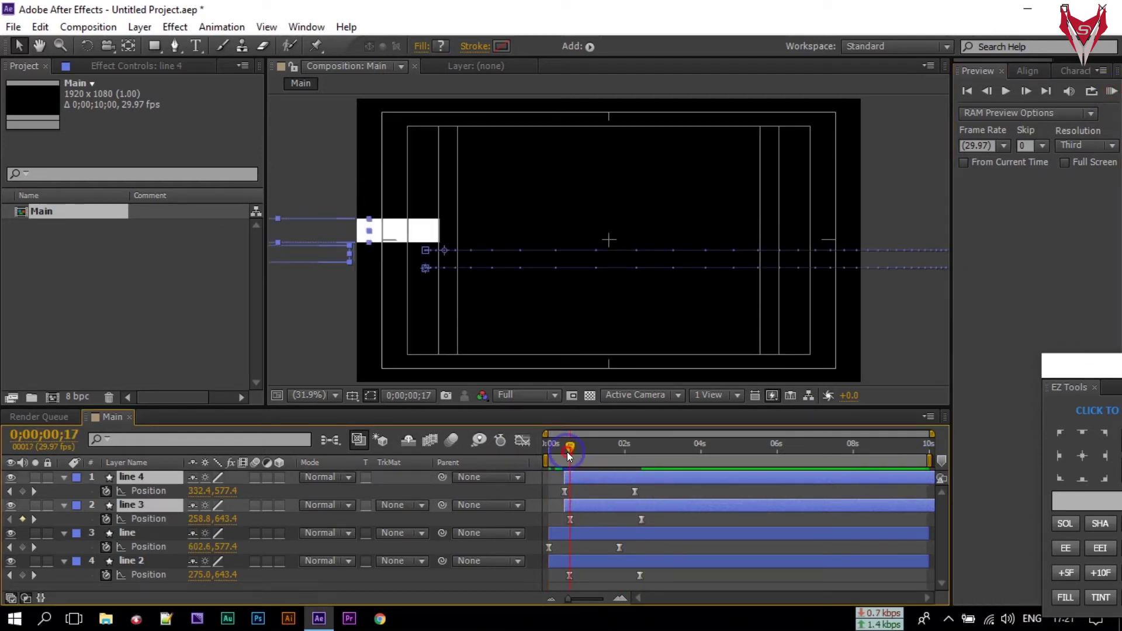
pyautogui.click(509, 460)
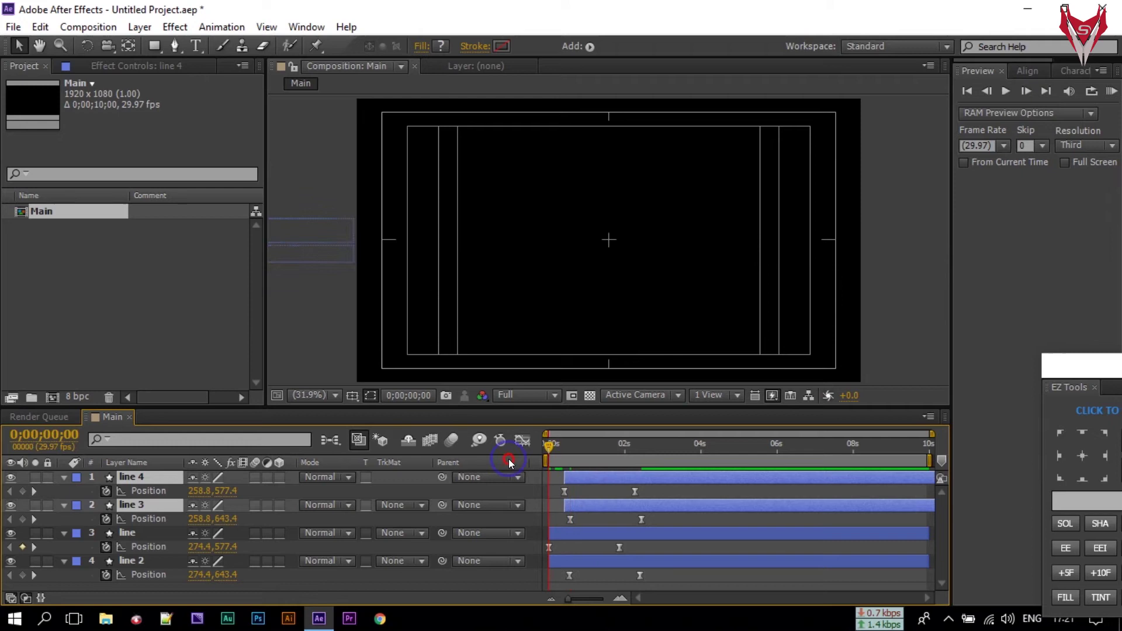
pyautogui.click(1110, 92)
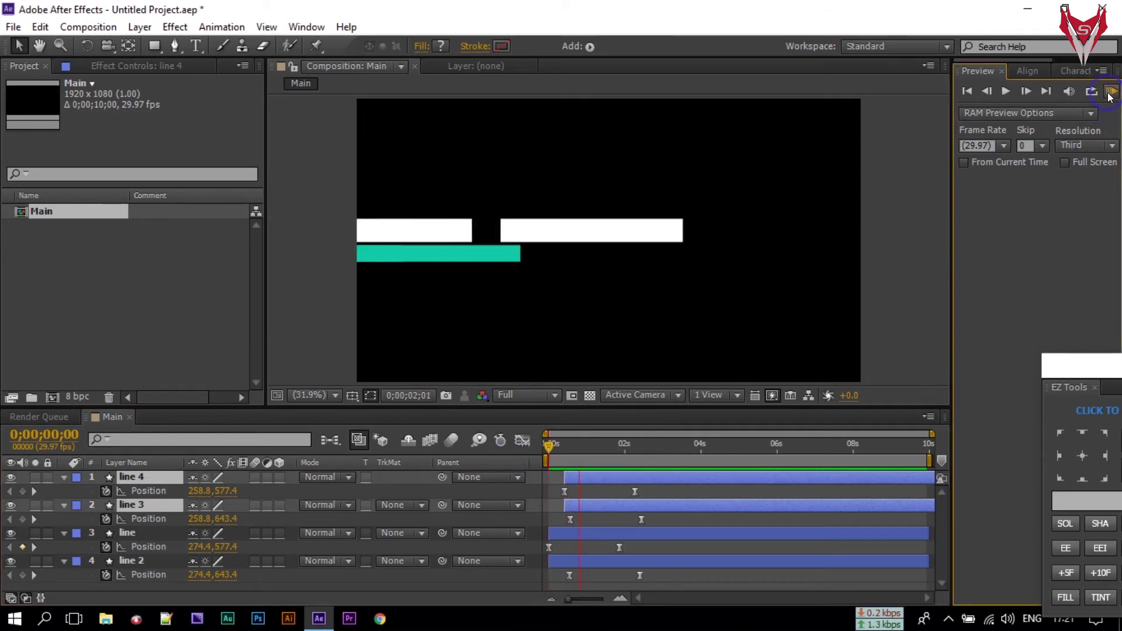
# Step: Shorten the work area to about 4 seconds, shift the line 3 and line 4 layers about 0.4 seconds earlier, and preview
pyautogui.click(1094, 136)
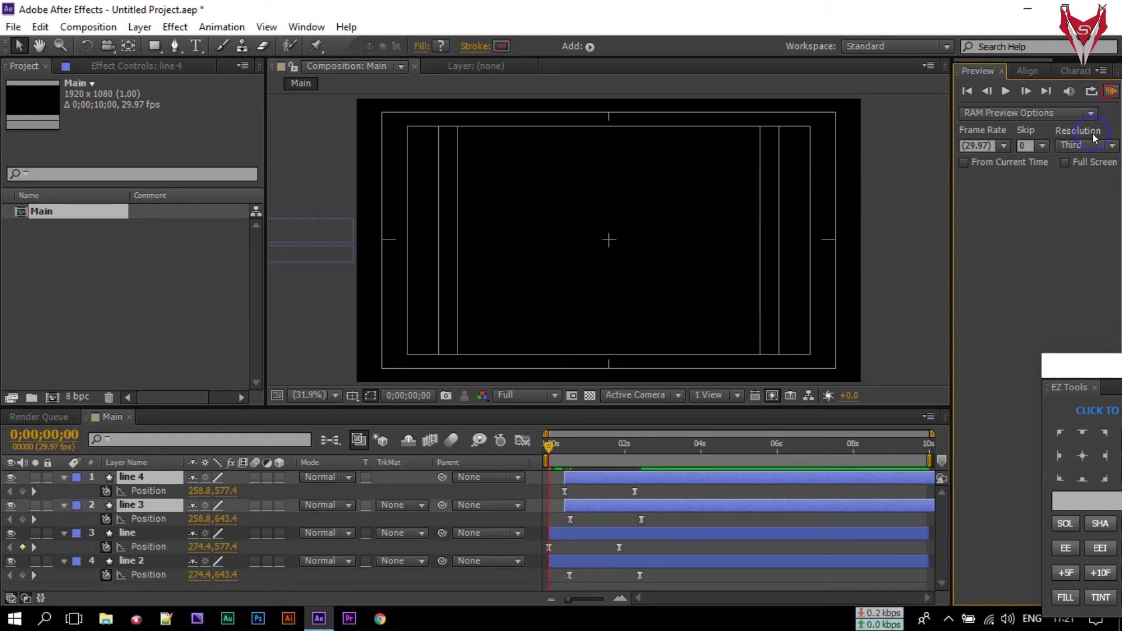
pyautogui.click(1111, 92)
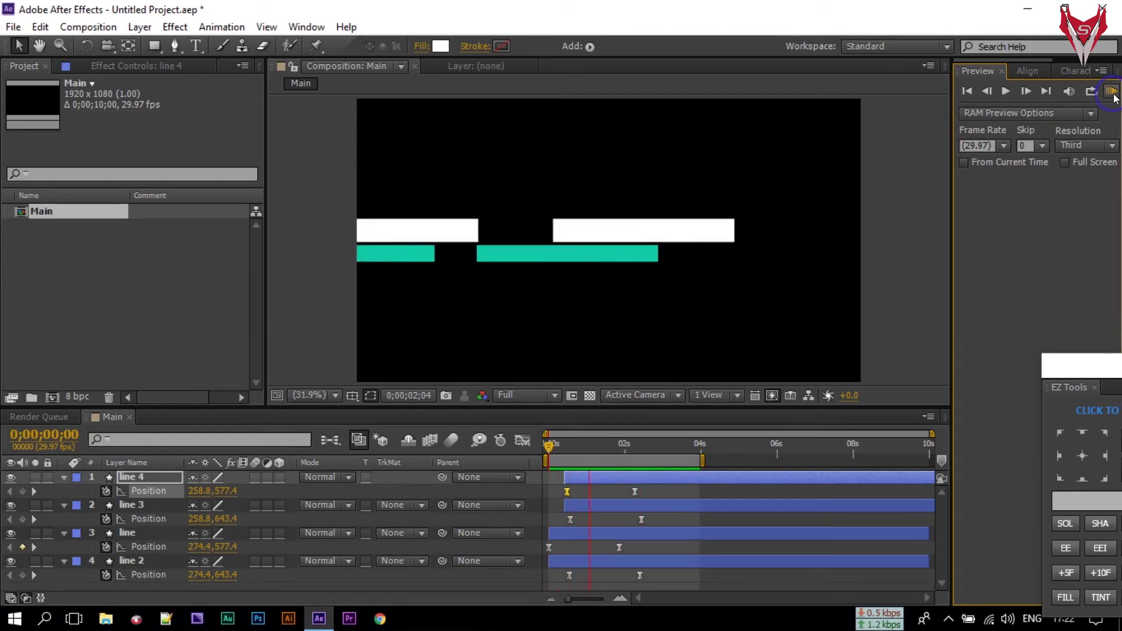
pyautogui.moveTo(576, 505); pyautogui.dragTo(553, 504)
pyautogui.click(564, 506)
pyautogui.click(1113, 93)
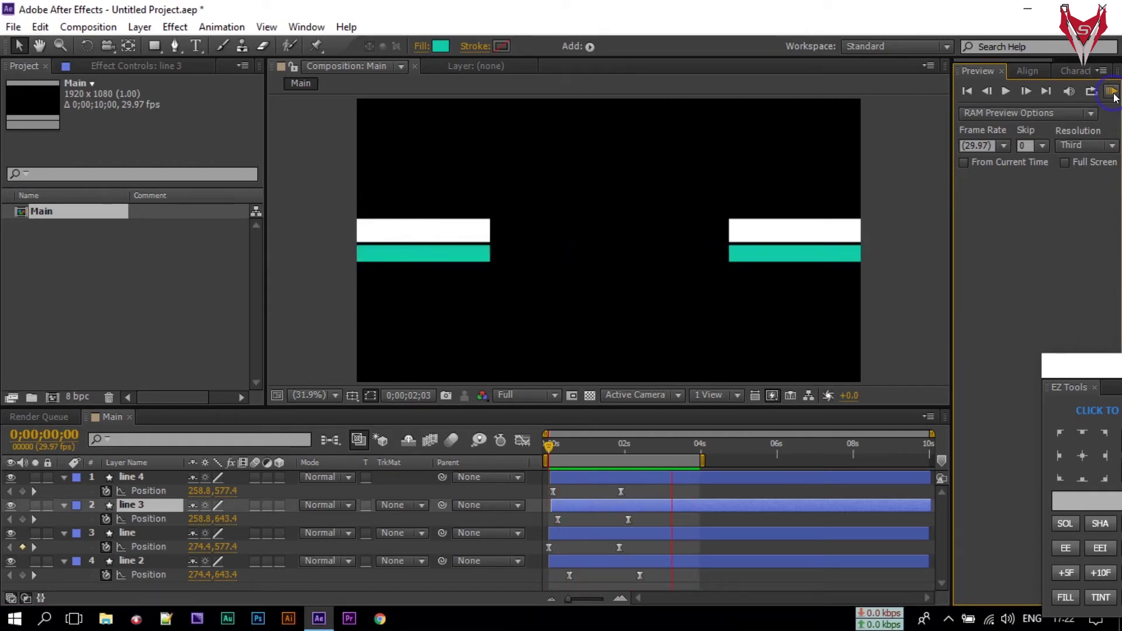
pyautogui.click(1113, 92)
# Step: Add a Repeater to the contents of the line 4 shape layer
pyautogui.moveTo(552, 456); pyautogui.dragTo(604, 461)
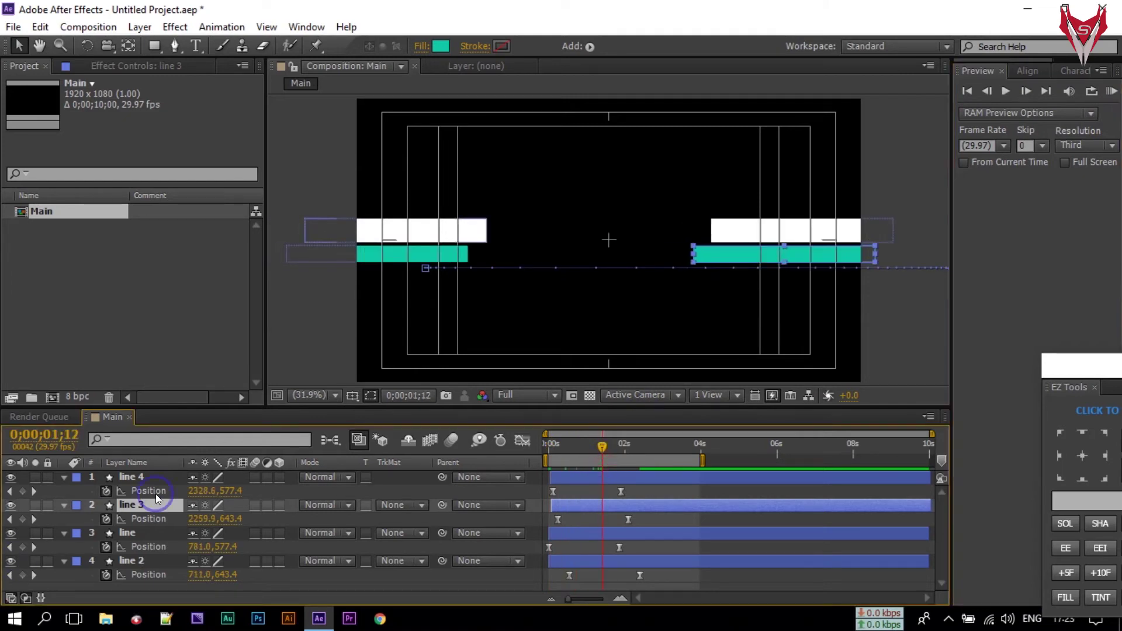
pyautogui.click(131, 477)
pyautogui.click(63, 478)
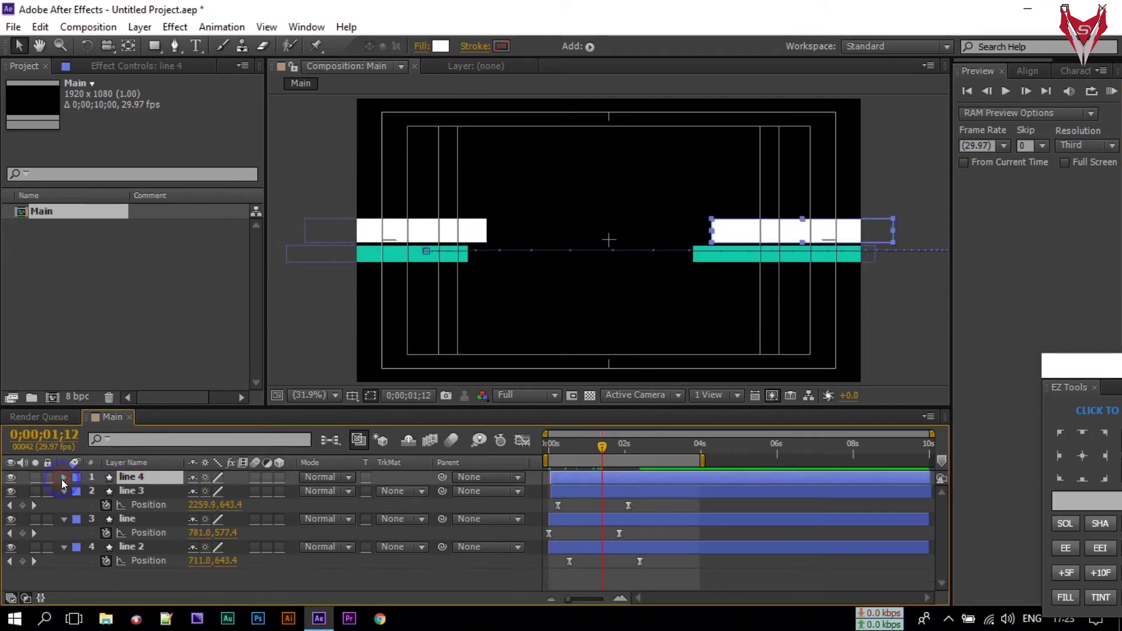
pyautogui.click(288, 492)
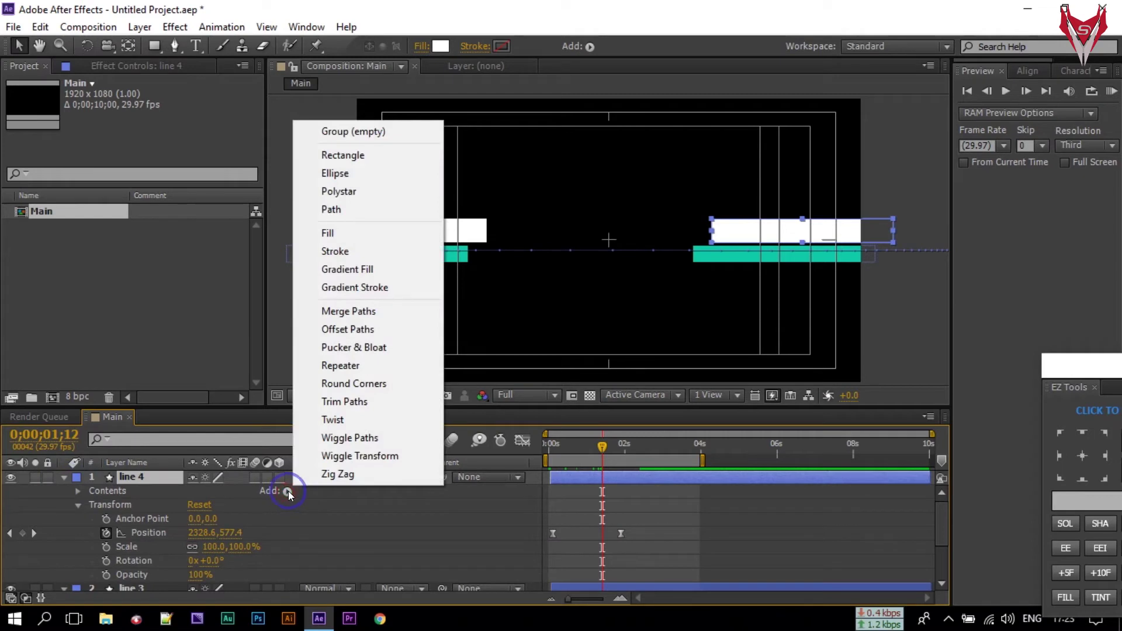
pyautogui.click(354, 374)
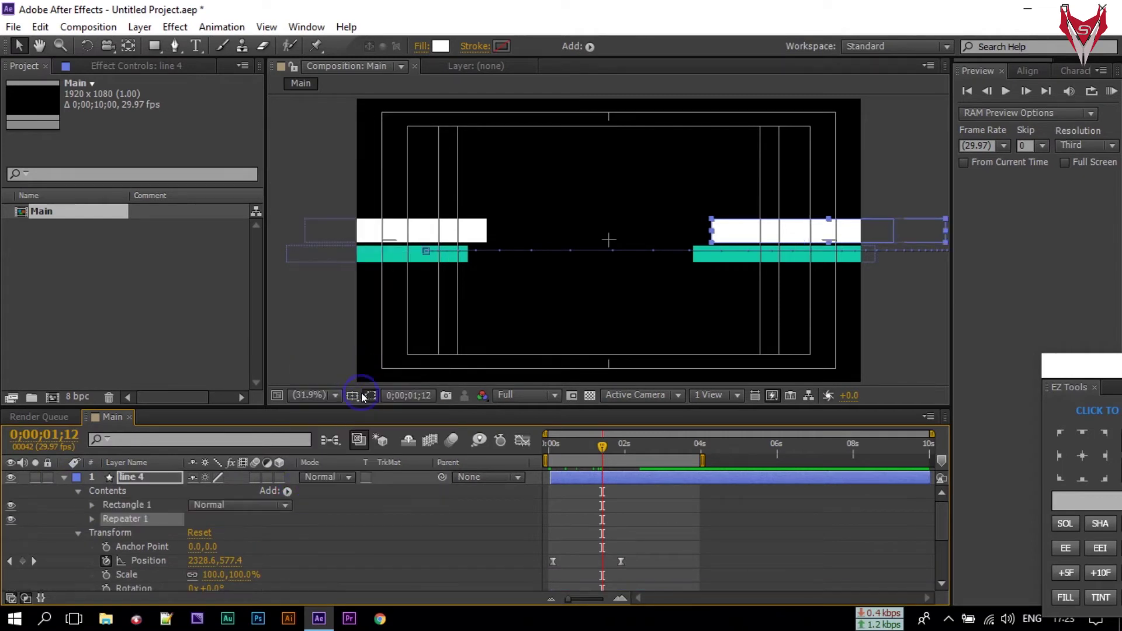
pyautogui.click(63, 478)
# Step: Add a Repeater to the contents of the line 3 shape layer and preview the animation from the start
pyautogui.click(134, 492)
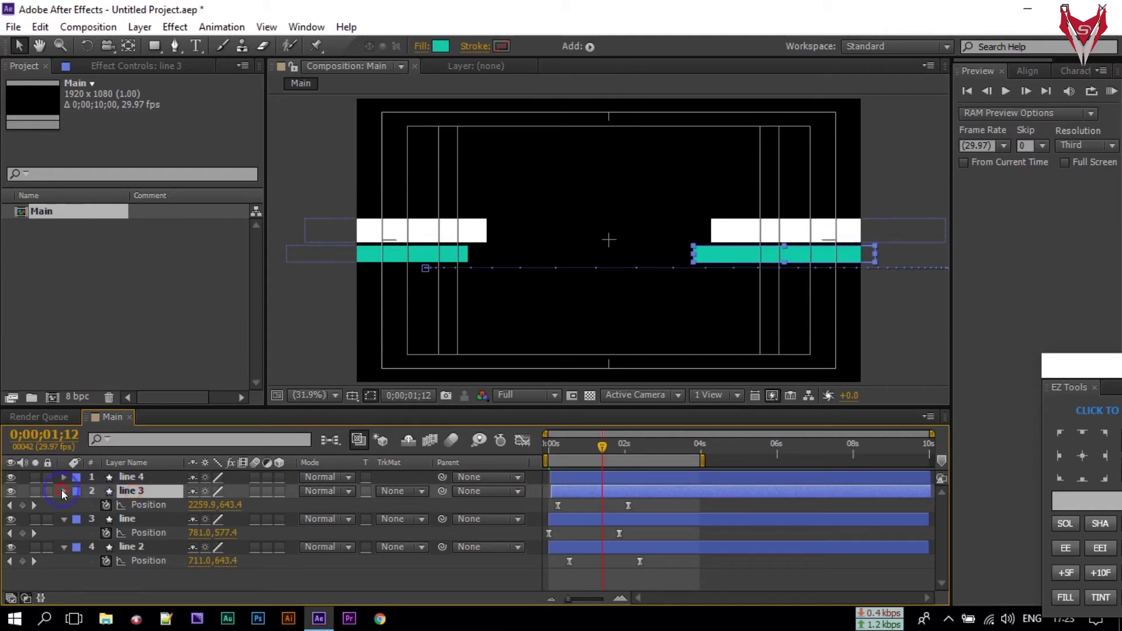
pyautogui.click(63, 490)
pyautogui.click(65, 492)
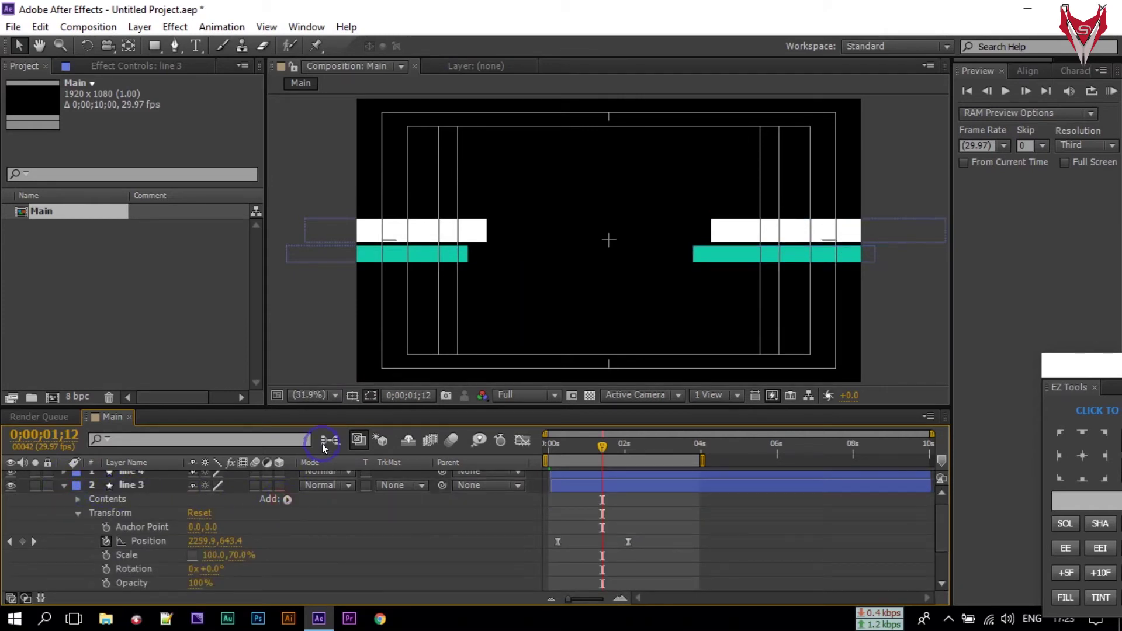
pyautogui.click(285, 500)
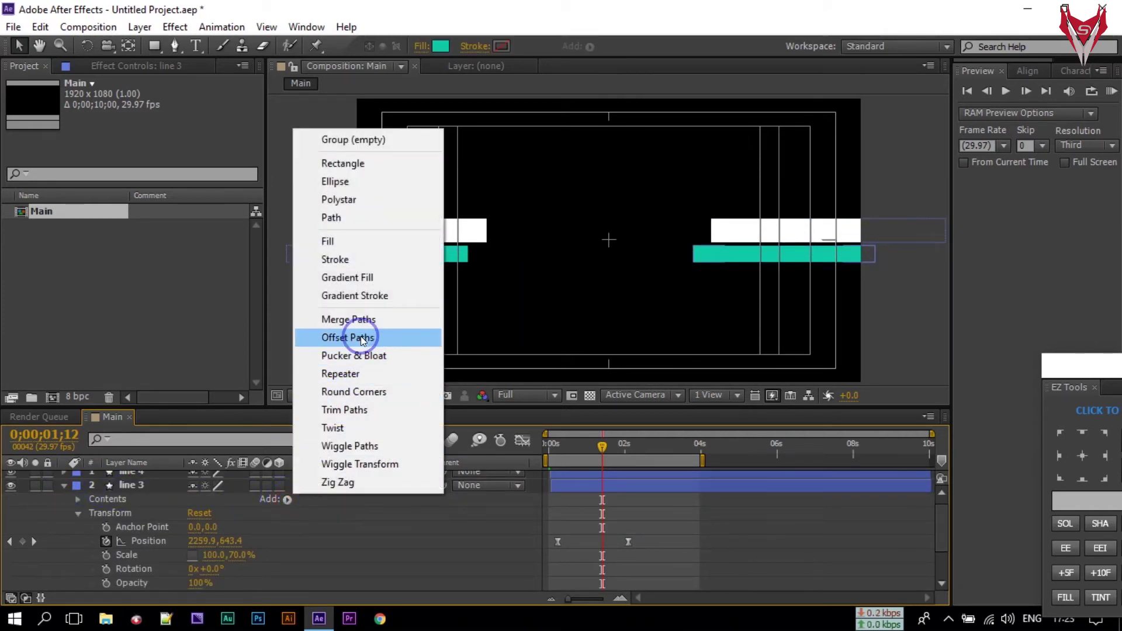
pyautogui.click(328, 373)
pyautogui.moveTo(604, 451); pyautogui.dragTo(549, 449)
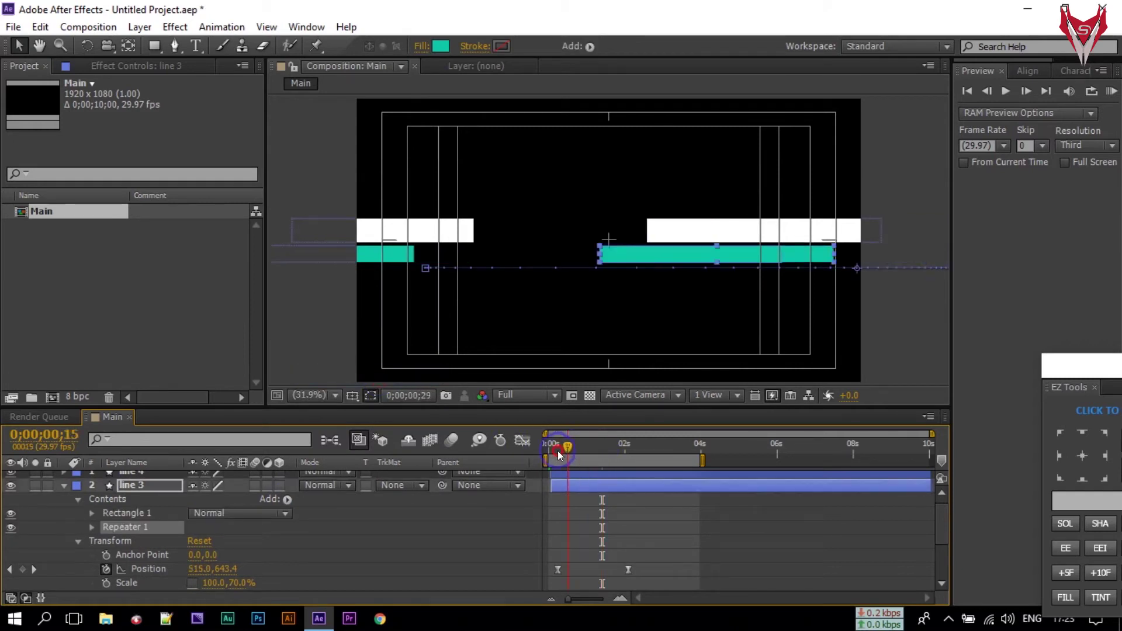
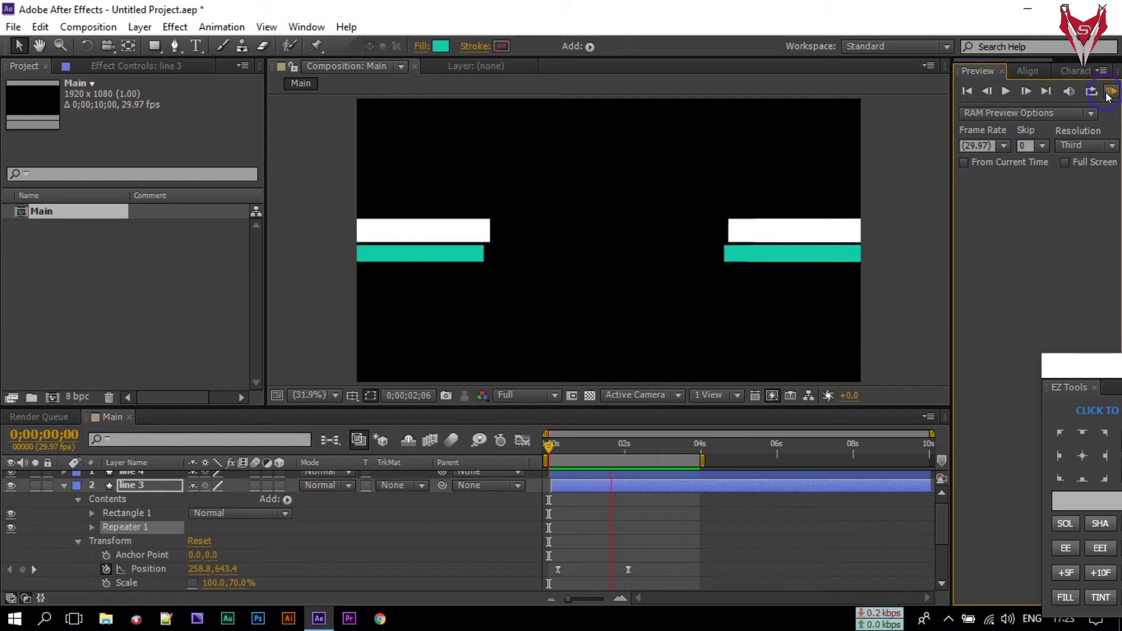
# Step: At 0;00;01;02, add a text layer reading YOUR TITLE and place it level with the white bars
pyautogui.moveTo(549, 460); pyautogui.dragTo(587, 456)
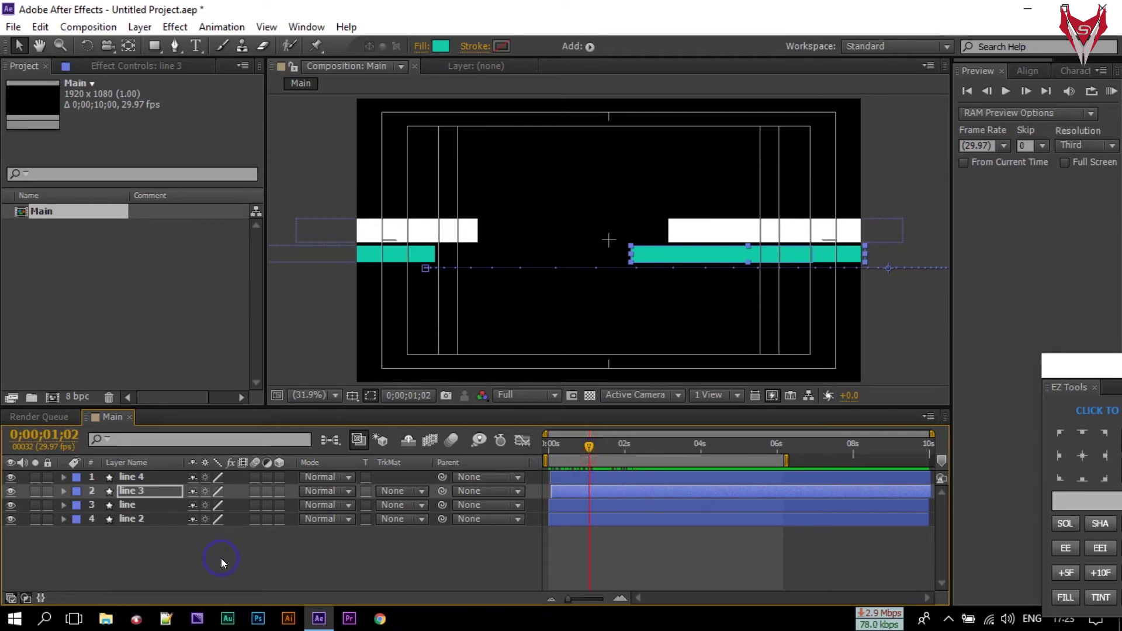
pyautogui.click(179, 554)
pyautogui.rightClick(147, 556)
pyautogui.moveTo(215, 380)
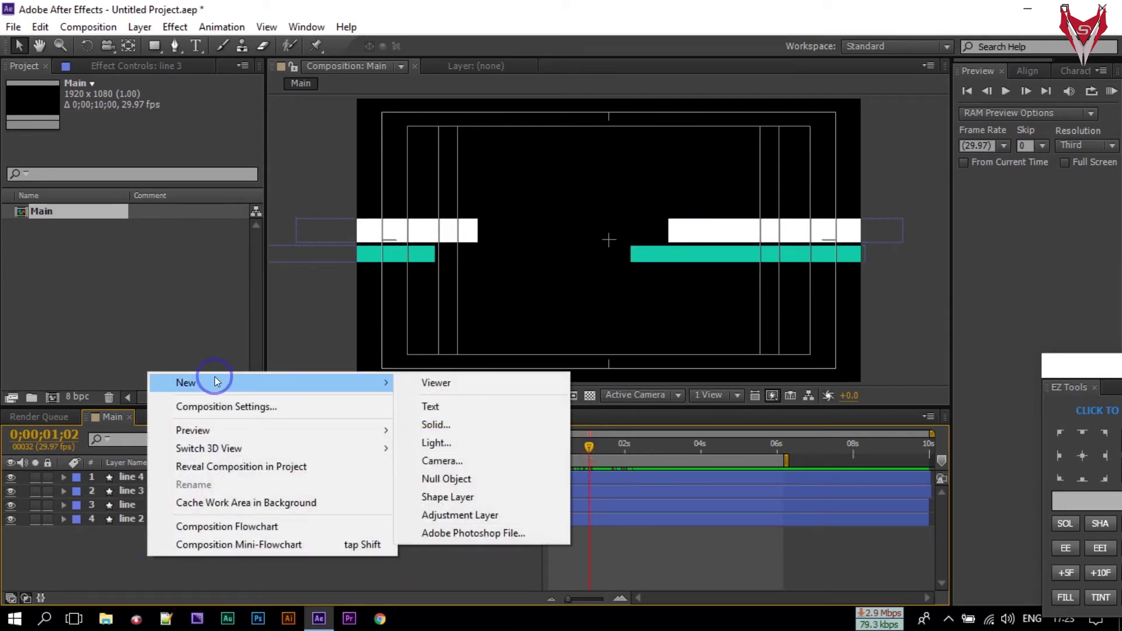
pyautogui.click(510, 403)
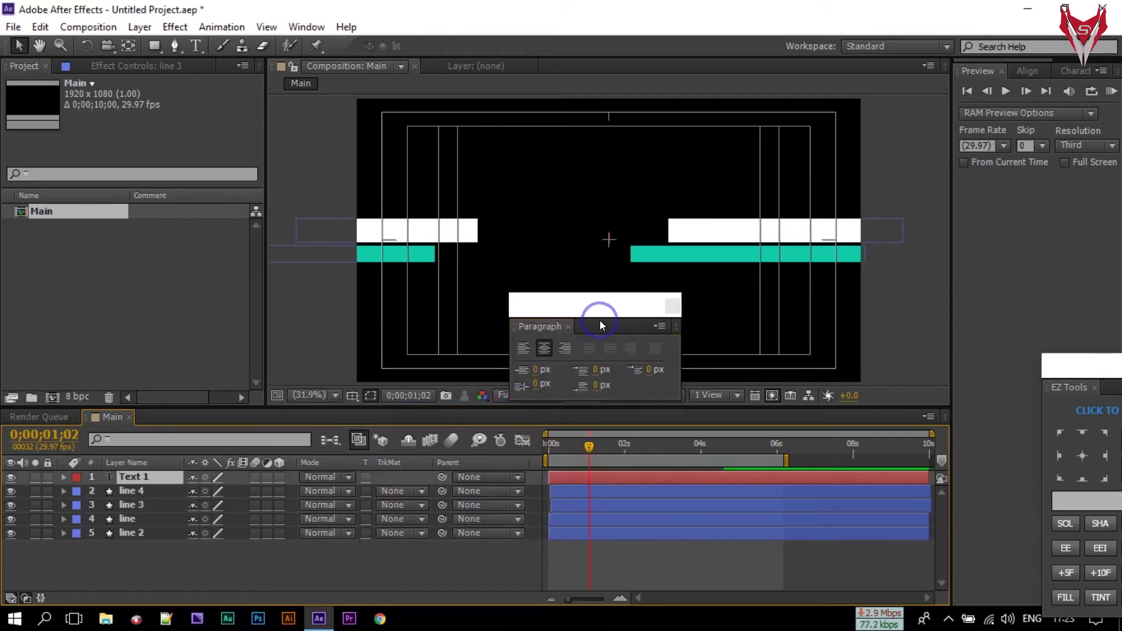
pyautogui.moveTo(581, 308); pyautogui.dragTo(648, 445)
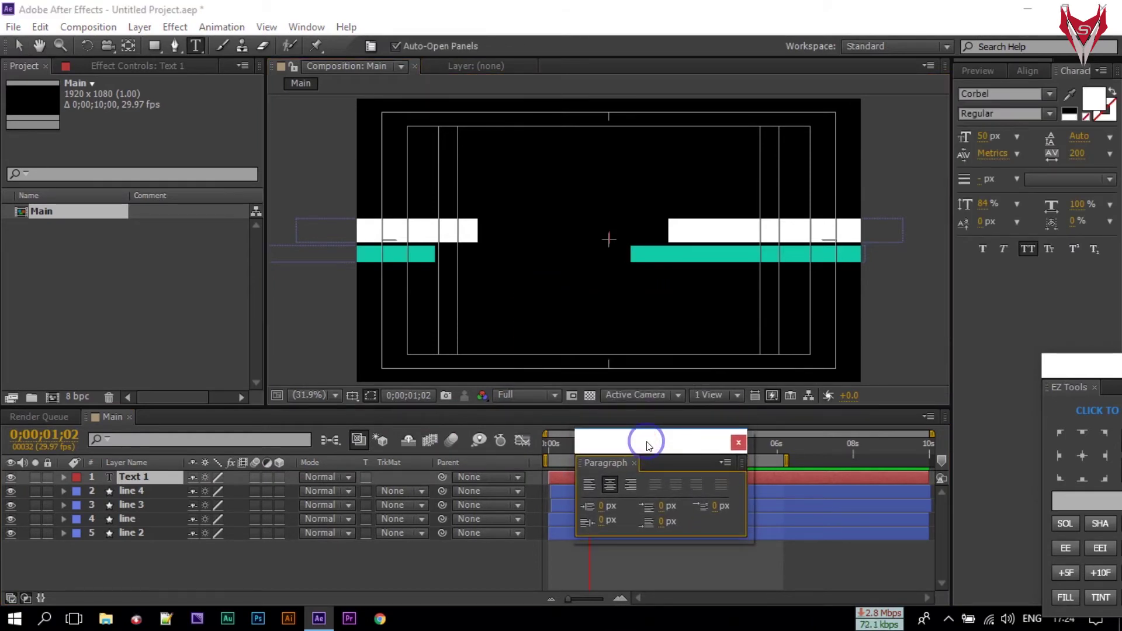
pyautogui.write('YOUR')
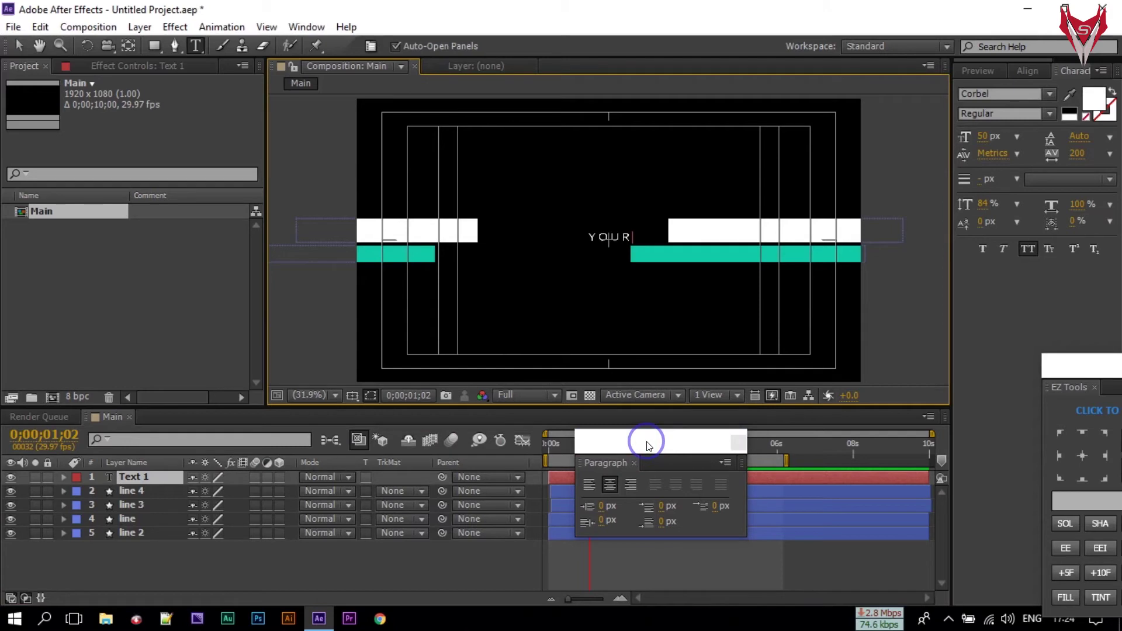
pyautogui.write(' TITLE')
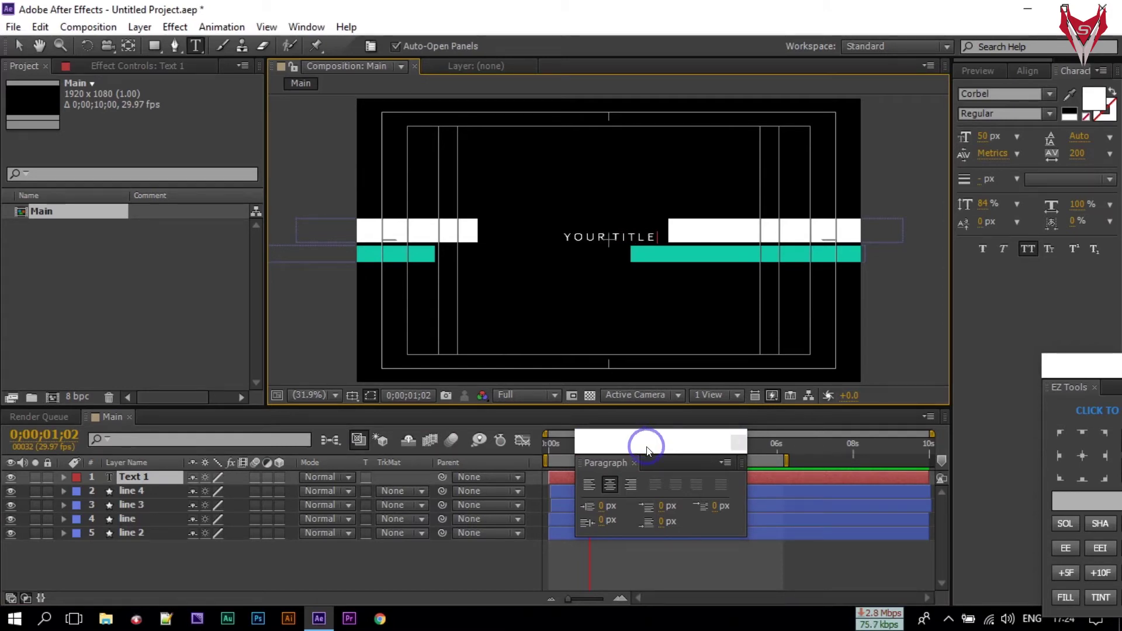
pyautogui.click(18, 45)
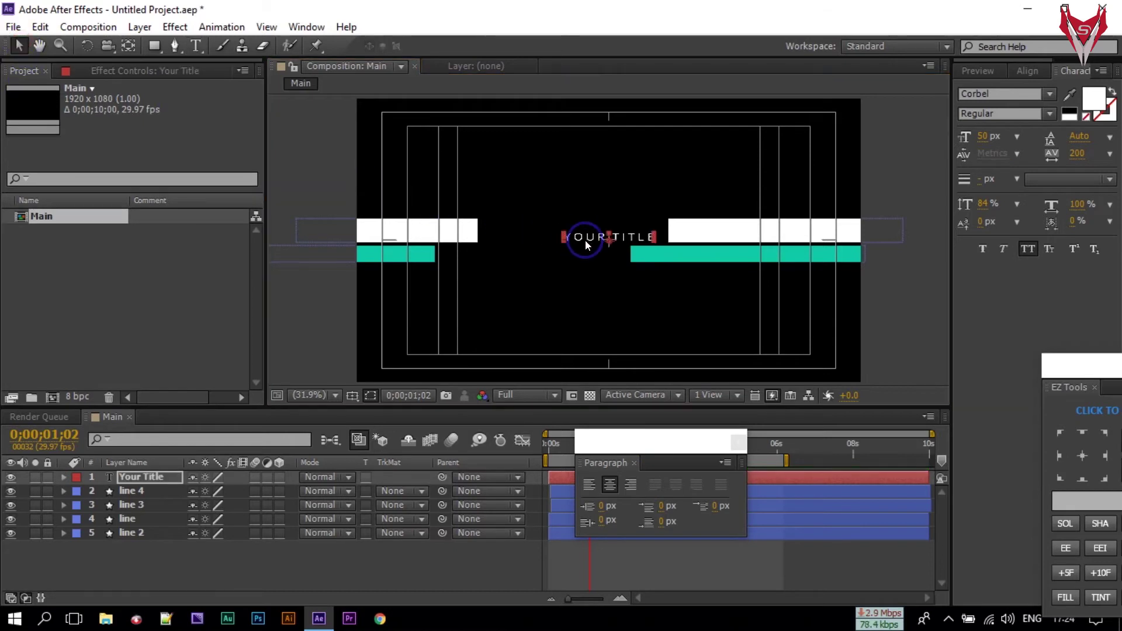
pyautogui.moveTo(584, 239)
pyautogui.mouseDown()
pyautogui.moveTo(558, 231)
pyautogui.moveTo(585, 230)
pyautogui.mouseUp()
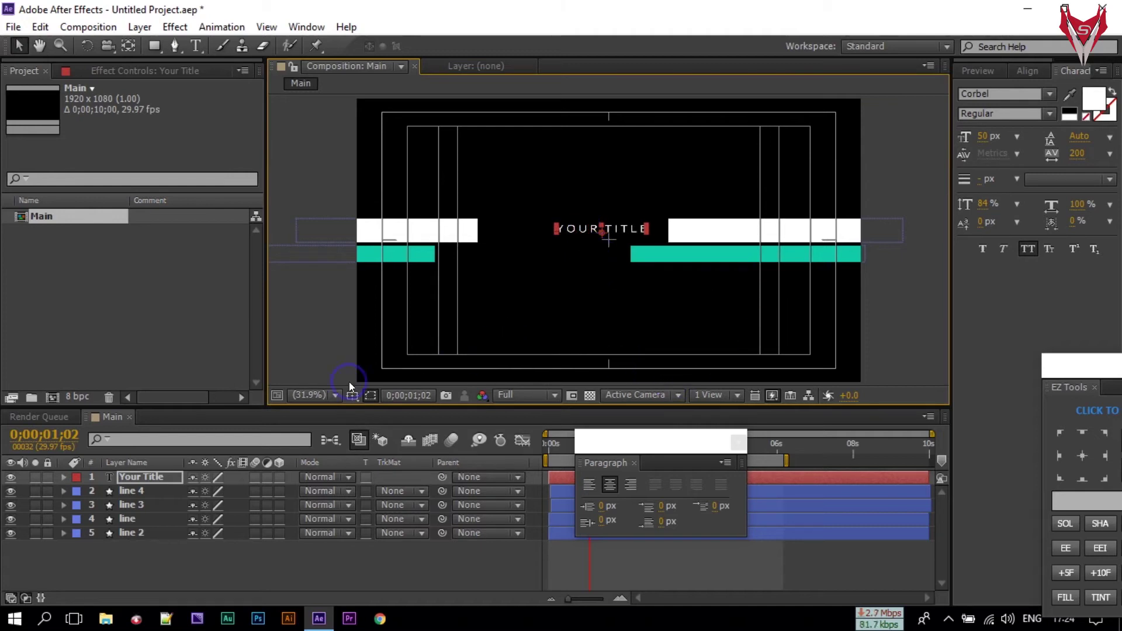
# Step: Duplicate the title text layer, change the copy to YOUR TEG LINE and move it down level with the teal bars
pyautogui.click(136, 482)
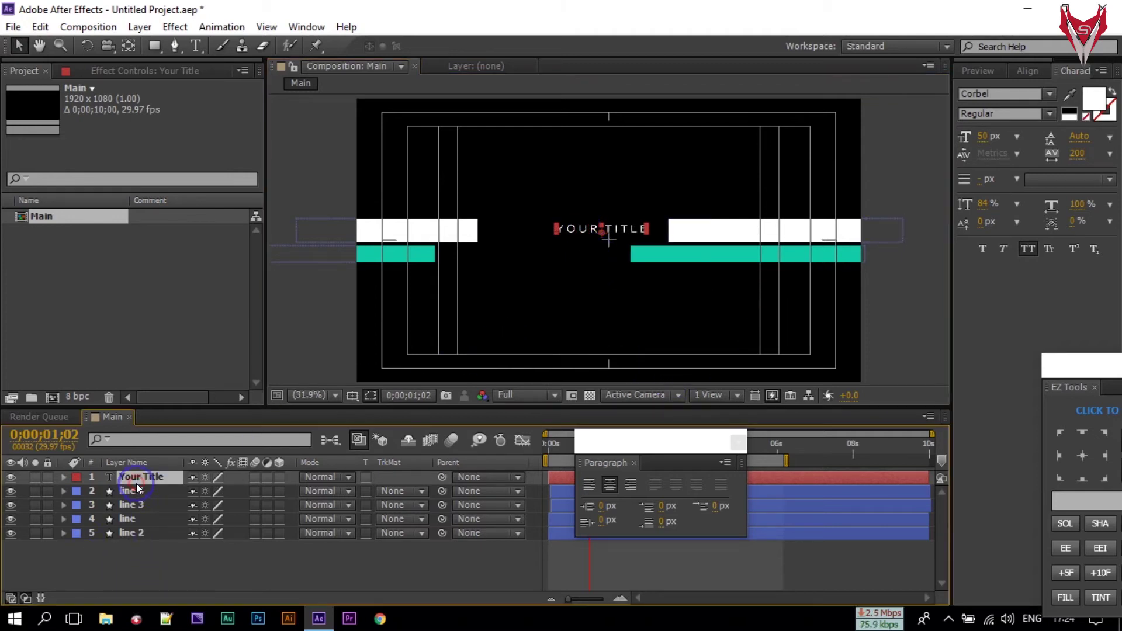
pyautogui.hotkey('ctrl', 'd')
pyautogui.doubleClick(599, 236)
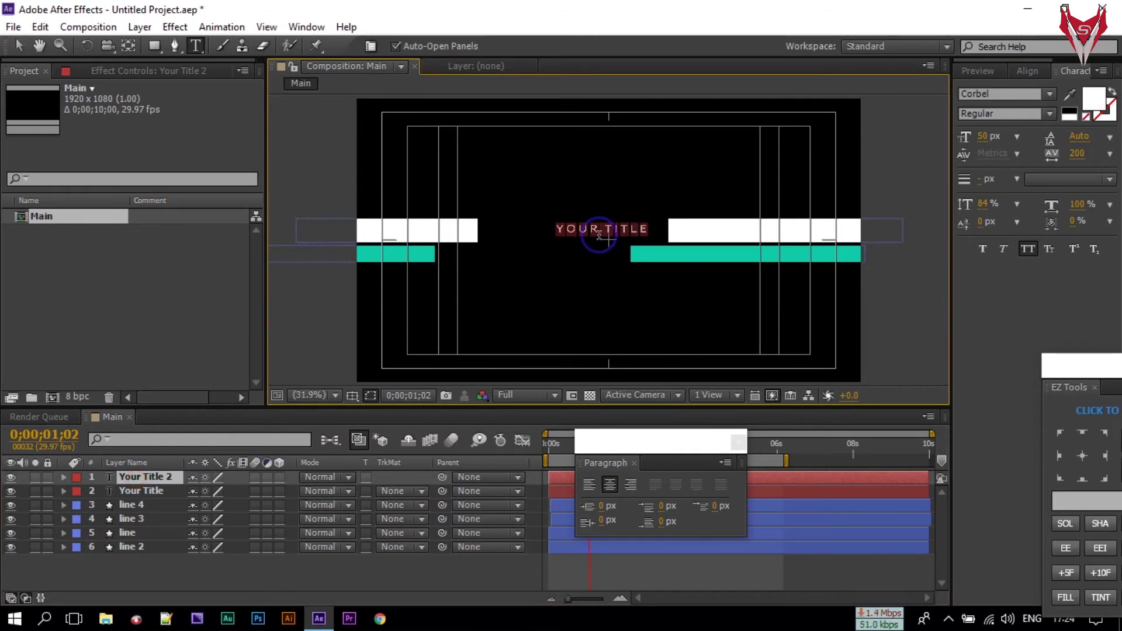
pyautogui.write('SUBTI')
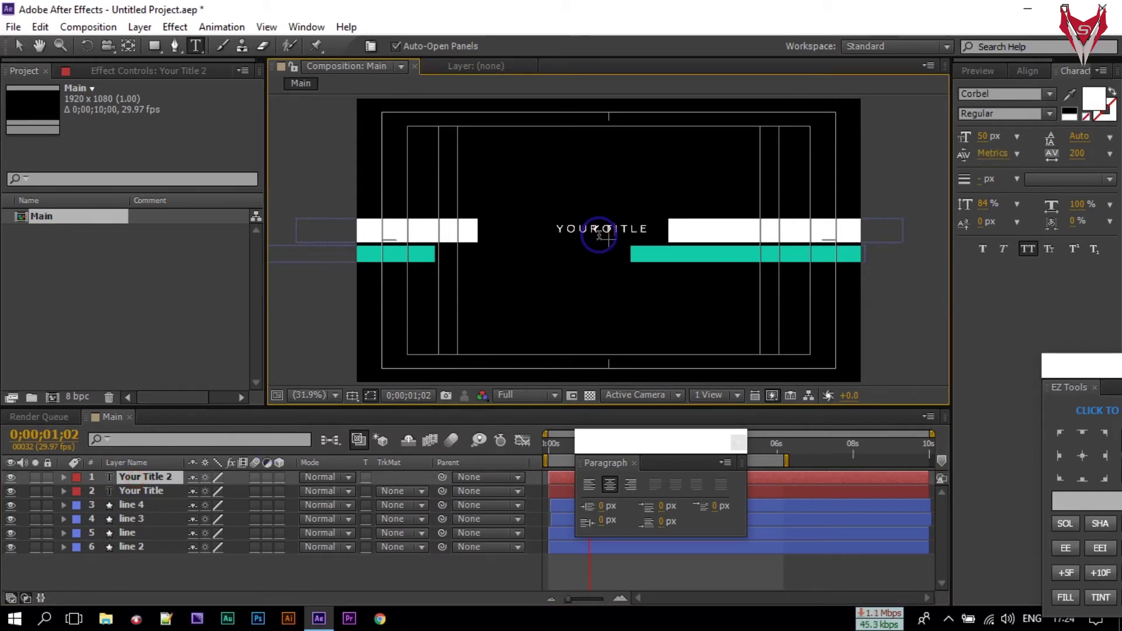
pyautogui.press('BackSpace')
pyautogui.press('BackSpace')
pyautogui.press('BackSpace')
pyautogui.press('BackSpace')
pyautogui.press('BackSpace')
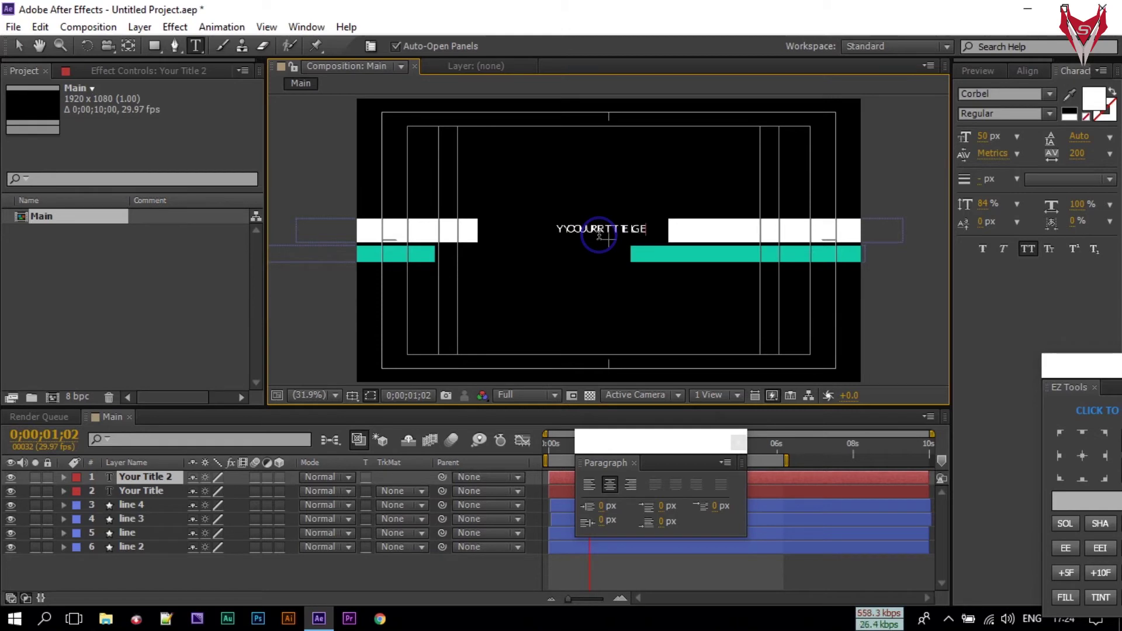
pyautogui.write('YOUR TAGLINE')
pyautogui.hotkey('ctrl', 'a')
pyautogui.press('Escape')
pyautogui.press('v')
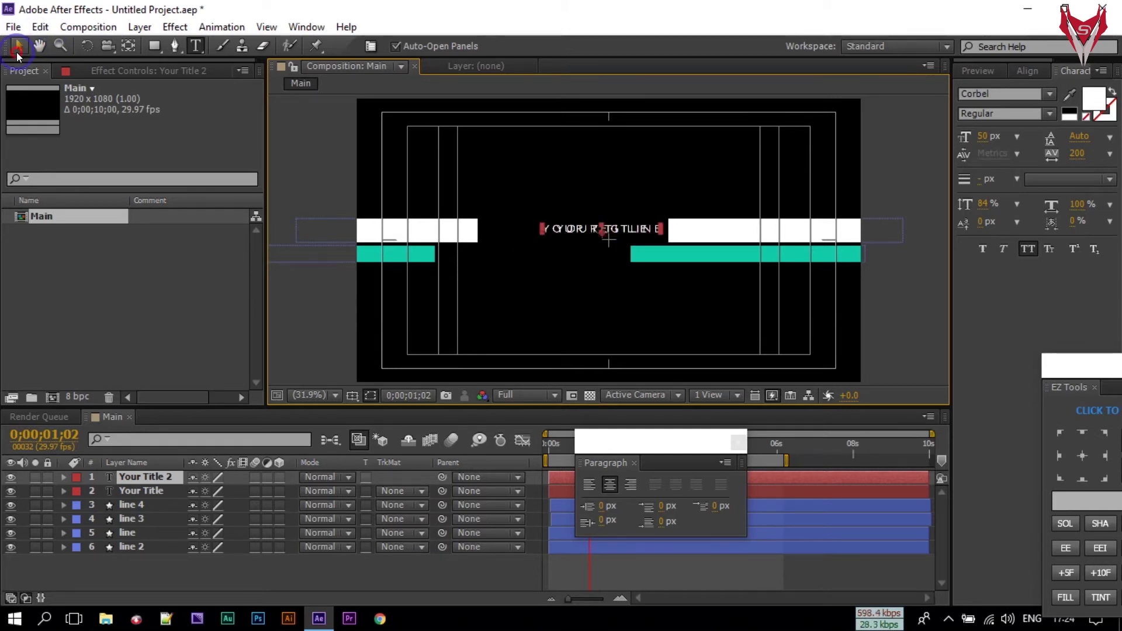
pyautogui.moveTo(571, 228); pyautogui.dragTo(575, 255)
# Step: Set the tagline text's vertical scale to 60%, tracking to 10 and font size to 48 px
pyautogui.click(963, 187)
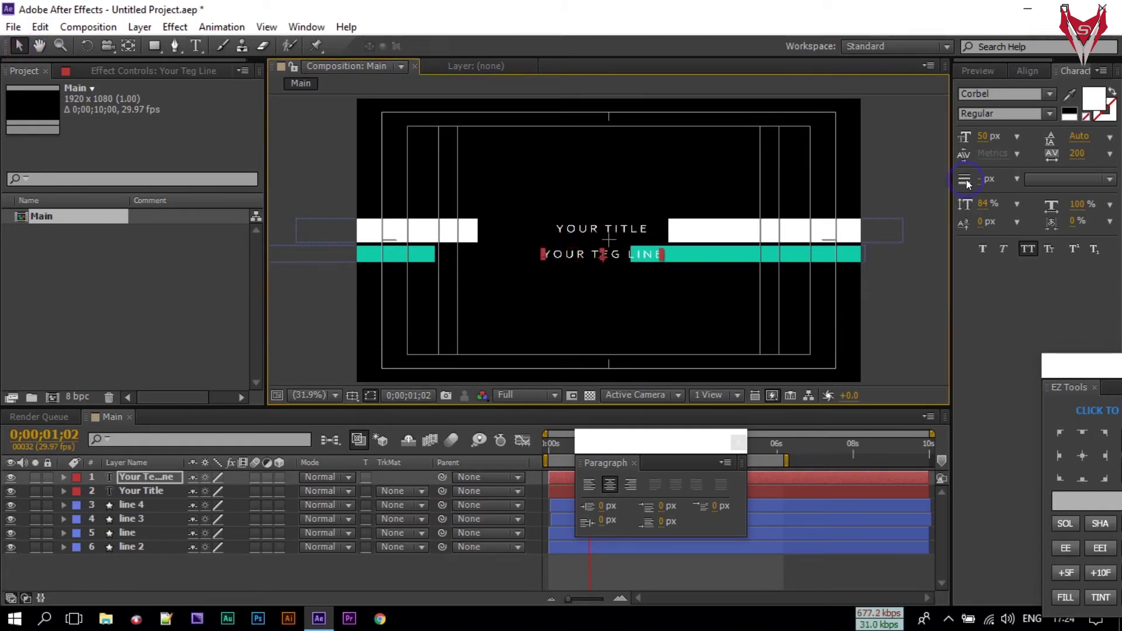
pyautogui.click(1007, 204)
pyautogui.click(1014, 258)
pyautogui.click(989, 203)
pyautogui.write('60')
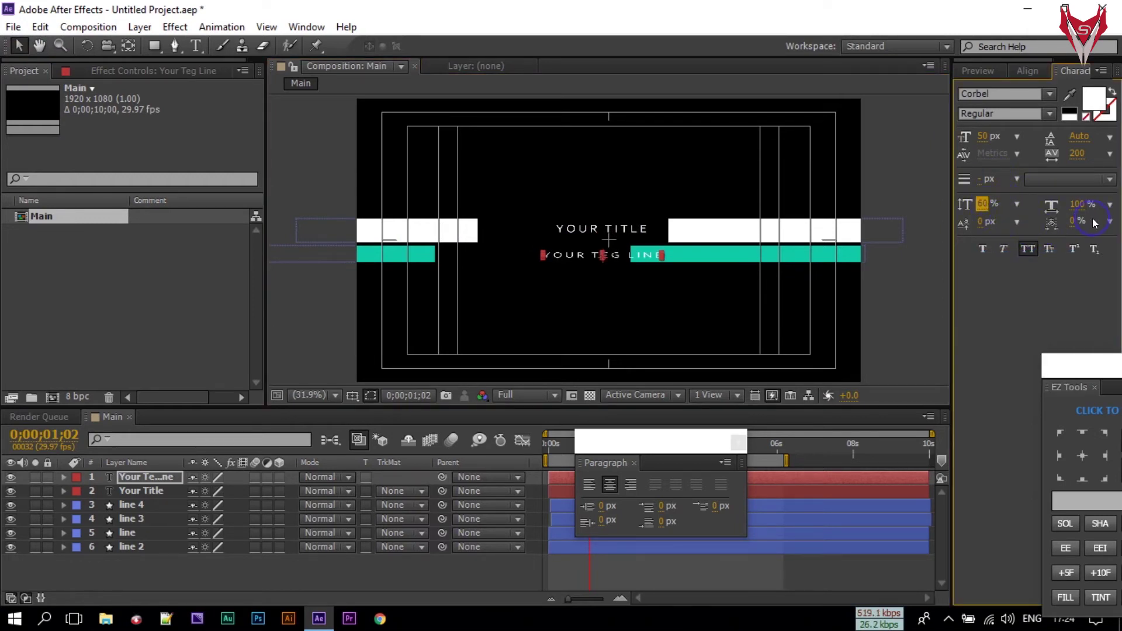
pyautogui.click(1109, 206)
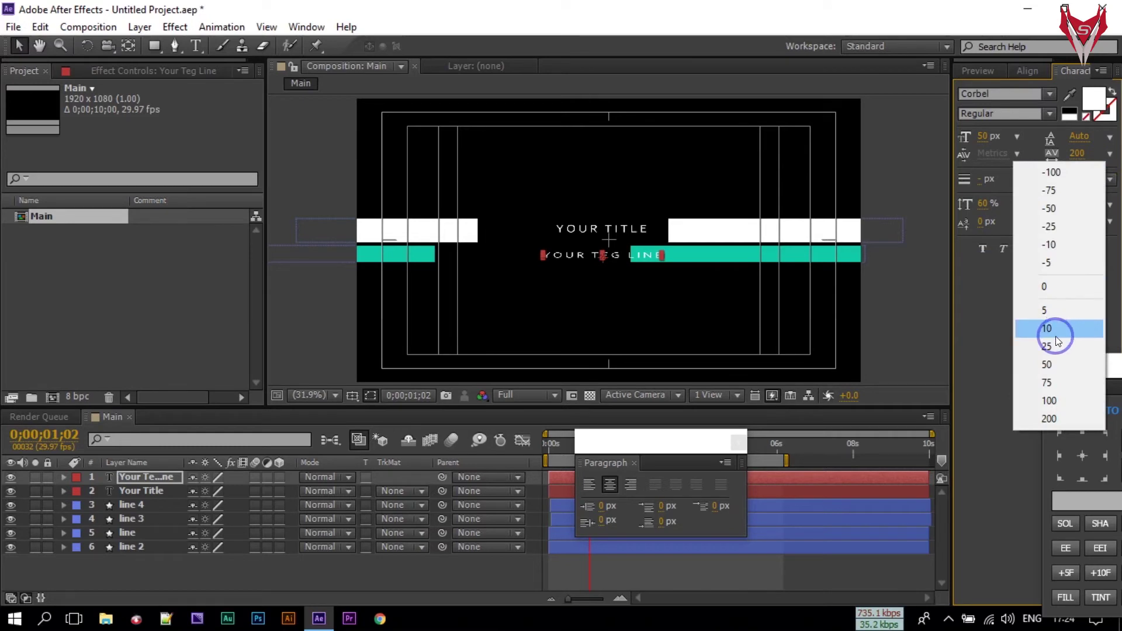
pyautogui.click(1055, 332)
pyautogui.click(1017, 136)
pyautogui.click(1012, 211)
pyautogui.click(1017, 136)
pyautogui.click(1009, 353)
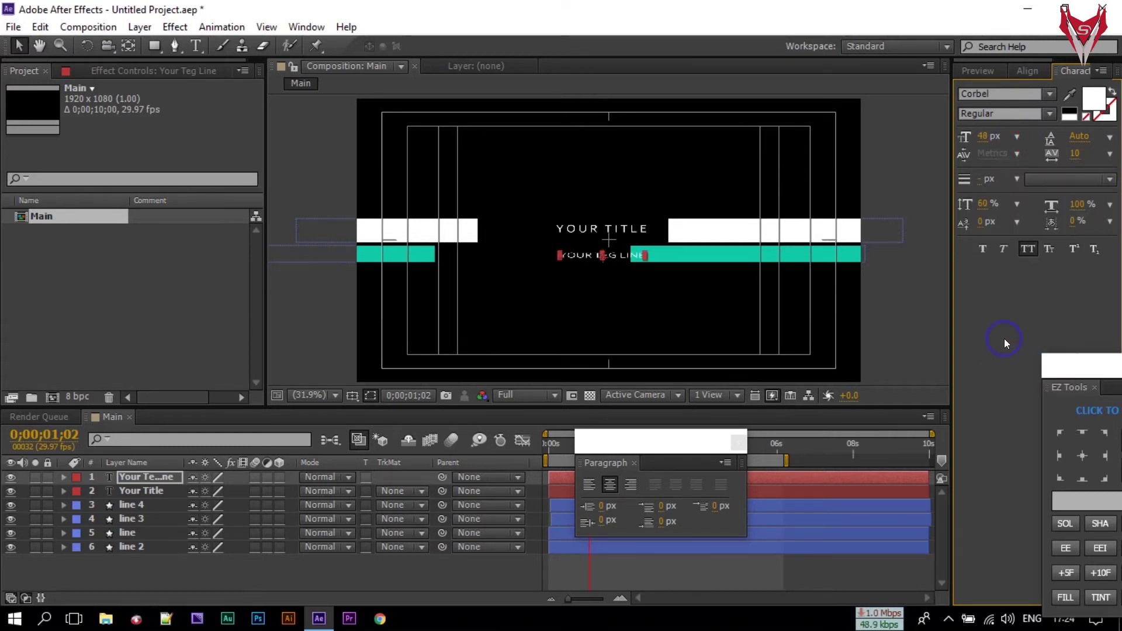
# Step: Turn off All Caps for the tagline and replace its text with "your tegline here"
pyautogui.click(1029, 249)
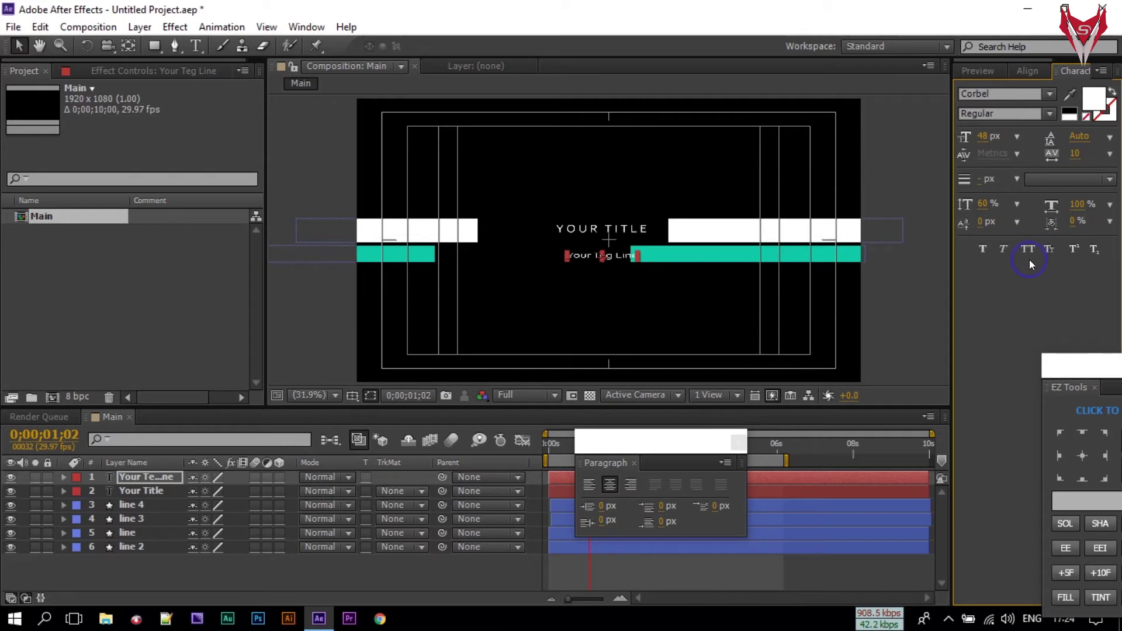
pyautogui.doubleClick(152, 477)
pyautogui.write('your tegline here')
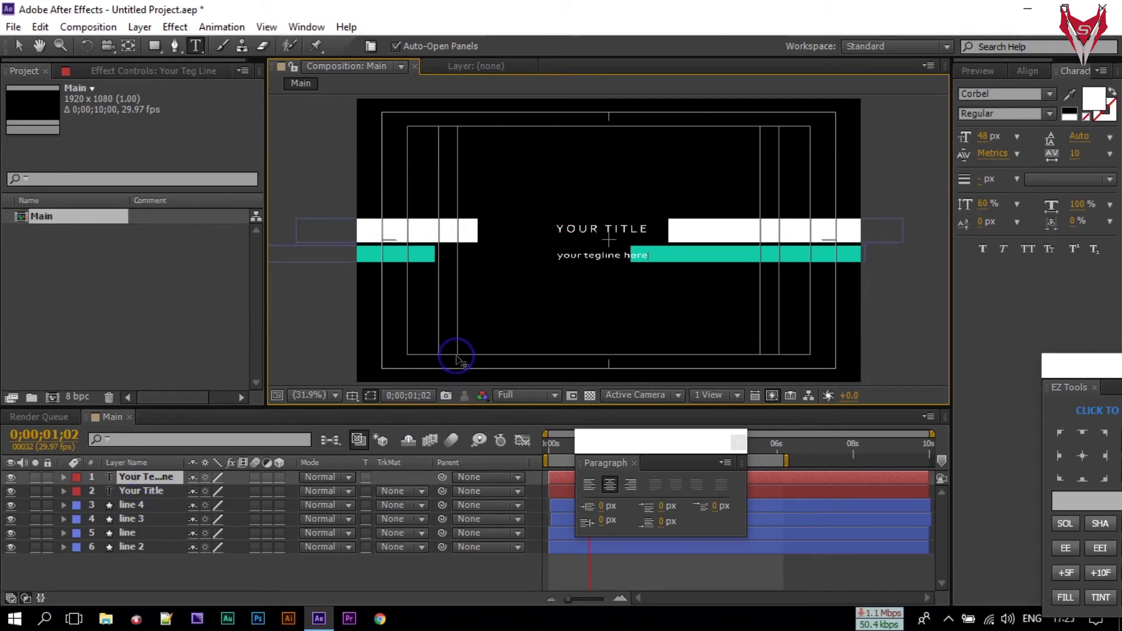
# Step: Enlarge the YOUR TITLE text to a font size of 72 px
pyautogui.doubleClick(140, 492)
pyautogui.moveTo(1014, 152); pyautogui.dragTo(1009, 372)
pyautogui.moveTo(1017, 137); pyautogui.dragTo(1012, 373)
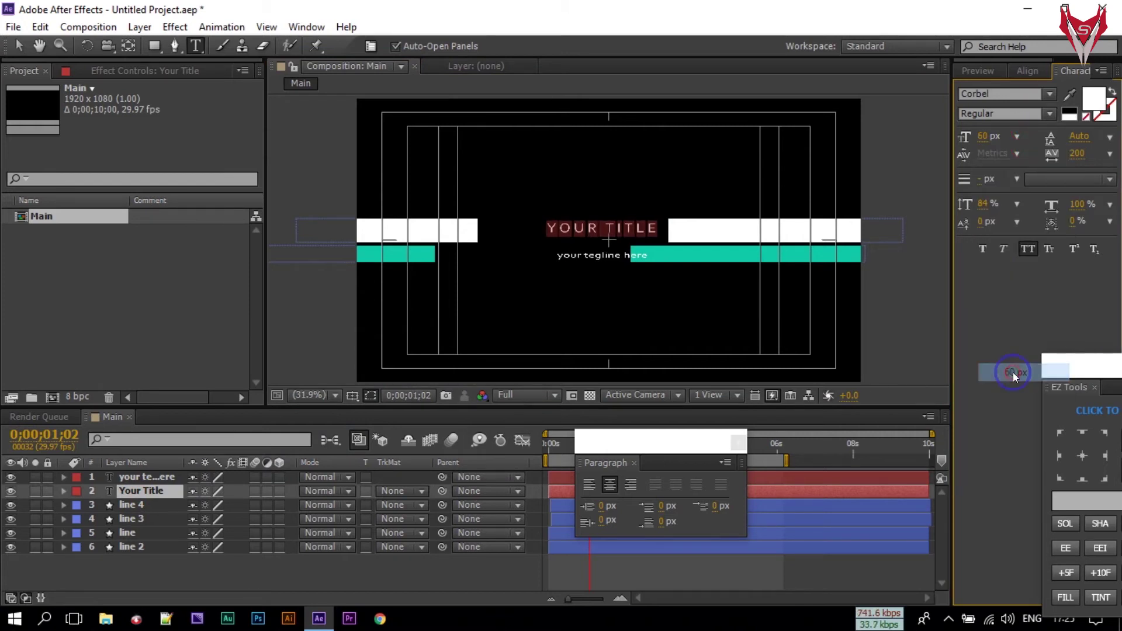
pyautogui.moveTo(1016, 137); pyautogui.dragTo(993, 394)
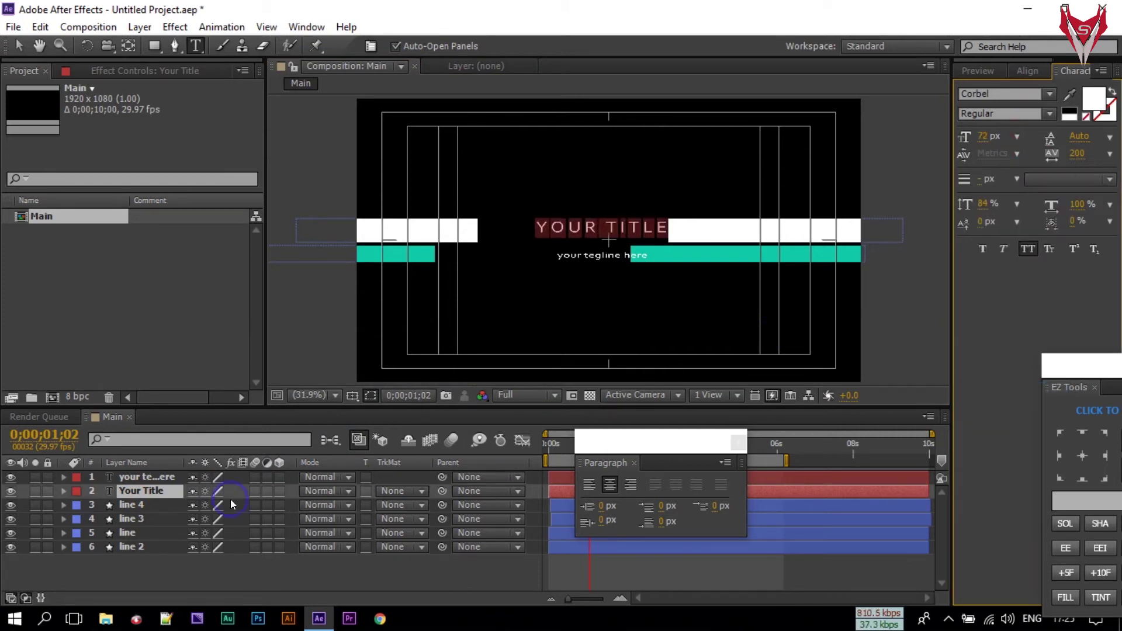
# Step: Enlarge the tagline text to a font size of 60 px and close the floating Paragraph panel
pyautogui.doubleClick(146, 477)
pyautogui.moveTo(1008, 139); pyautogui.dragTo(1007, 362)
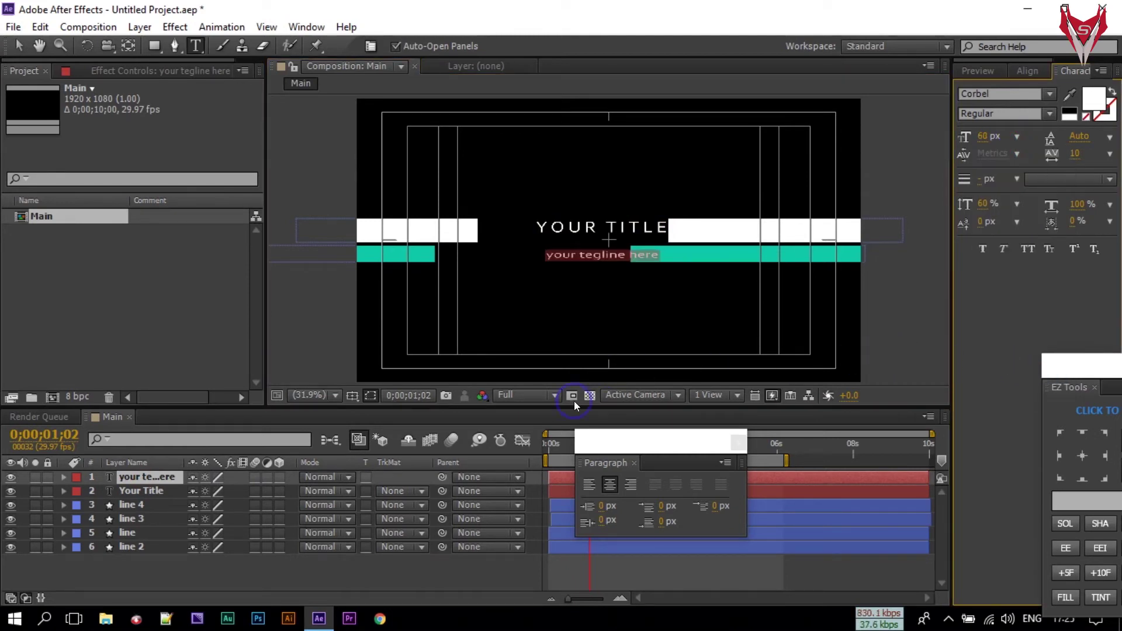
pyautogui.click(237, 559)
pyautogui.click(738, 442)
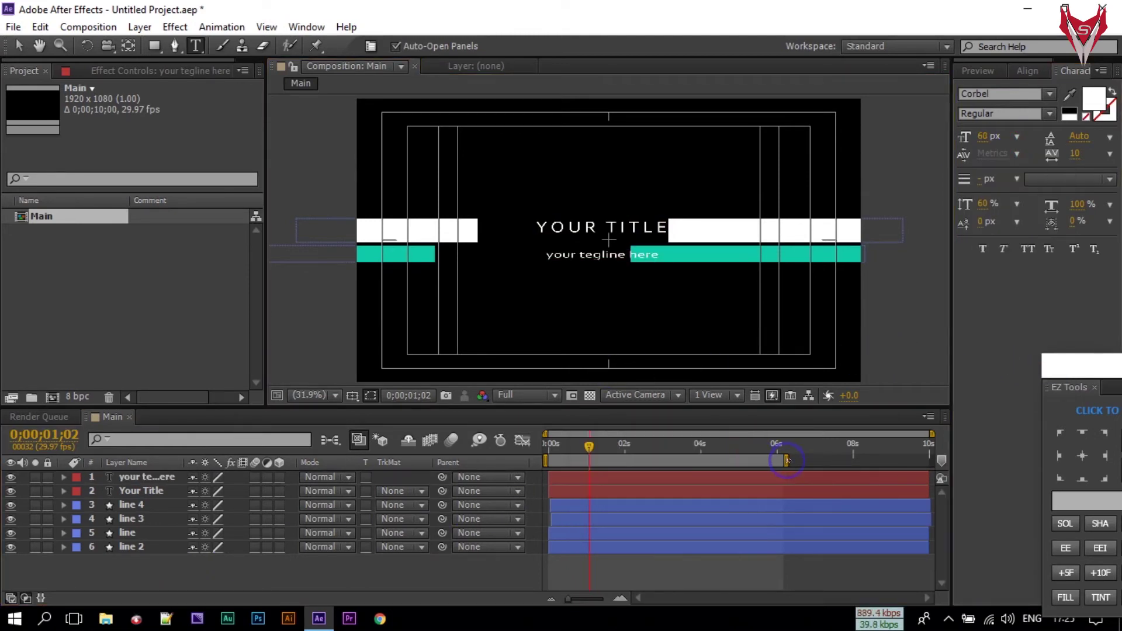
# Step: At 0;00;02;05, nudge the title and tagline layers together to the right so they sit centred between the bars
pyautogui.moveTo(586, 451); pyautogui.dragTo(630, 451)
pyautogui.click(110, 482)
pyautogui.keyDown('shift'); pyautogui.click(132, 488); pyautogui.keyUp('shift')
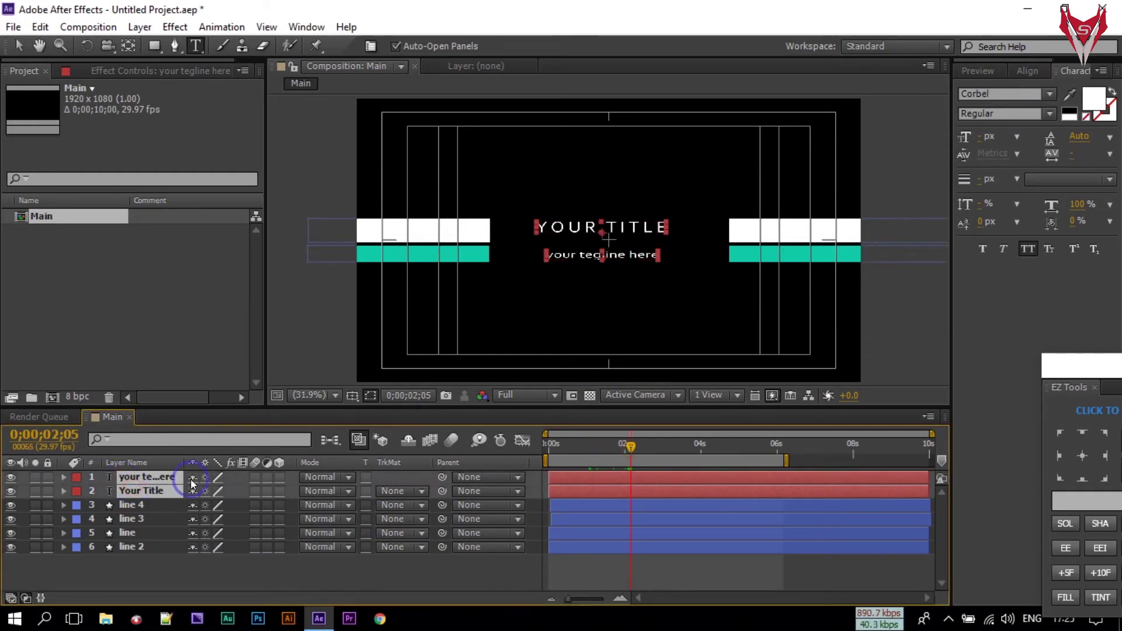
pyautogui.press('v')
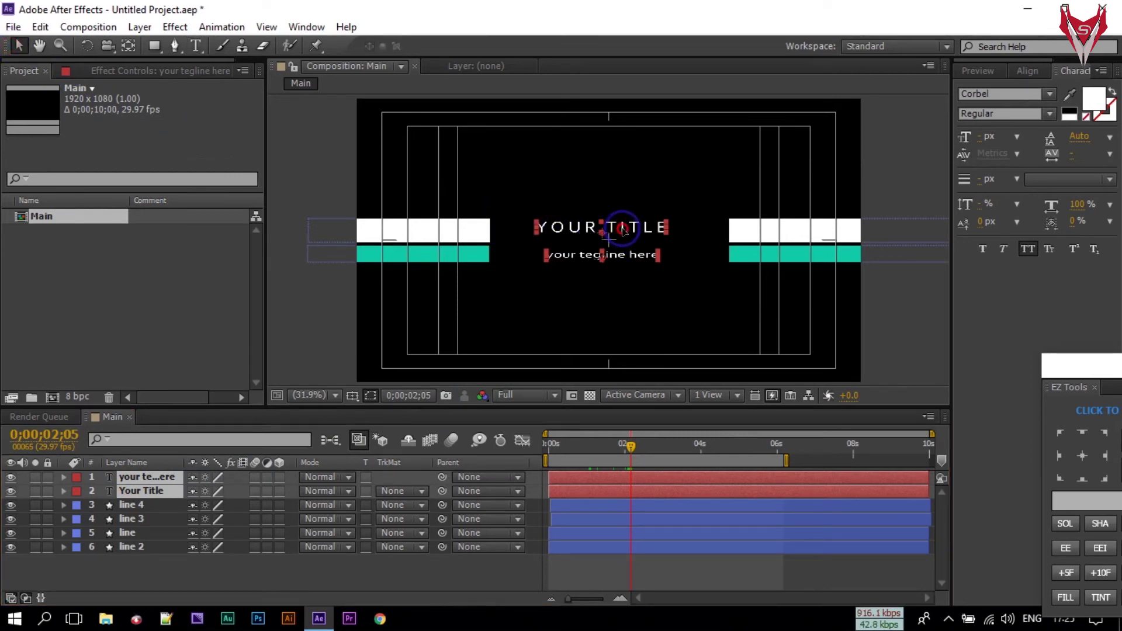
pyautogui.hotkey('shift', 'Right')
pyautogui.hotkey('shift', 'Right')
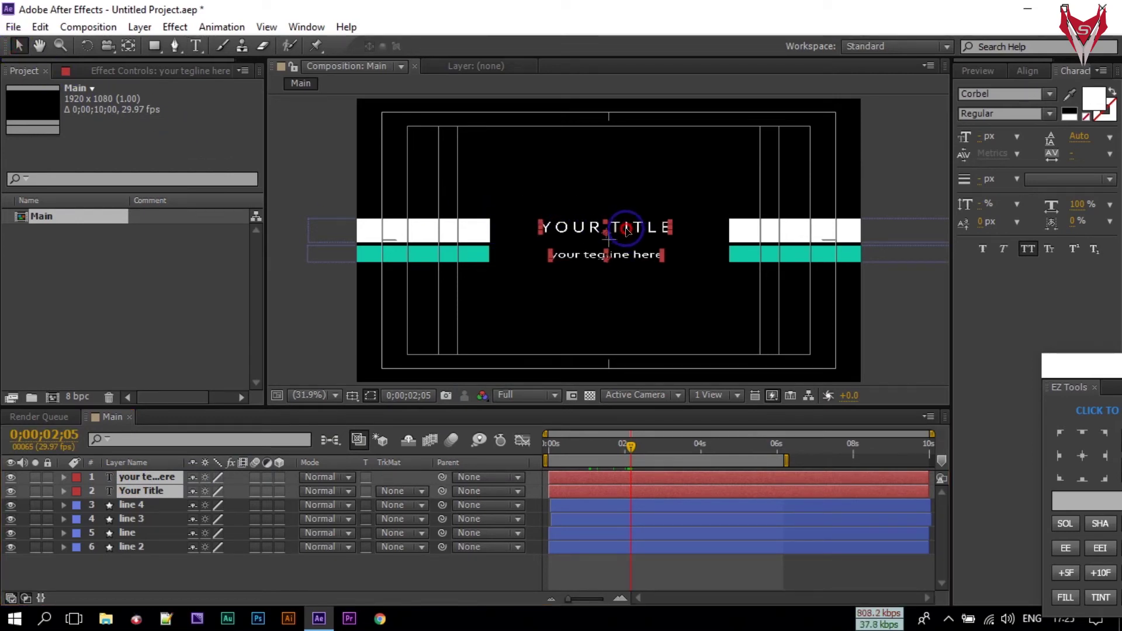
pyautogui.hotkey('shift', 'Right')
pyautogui.click(127, 570)
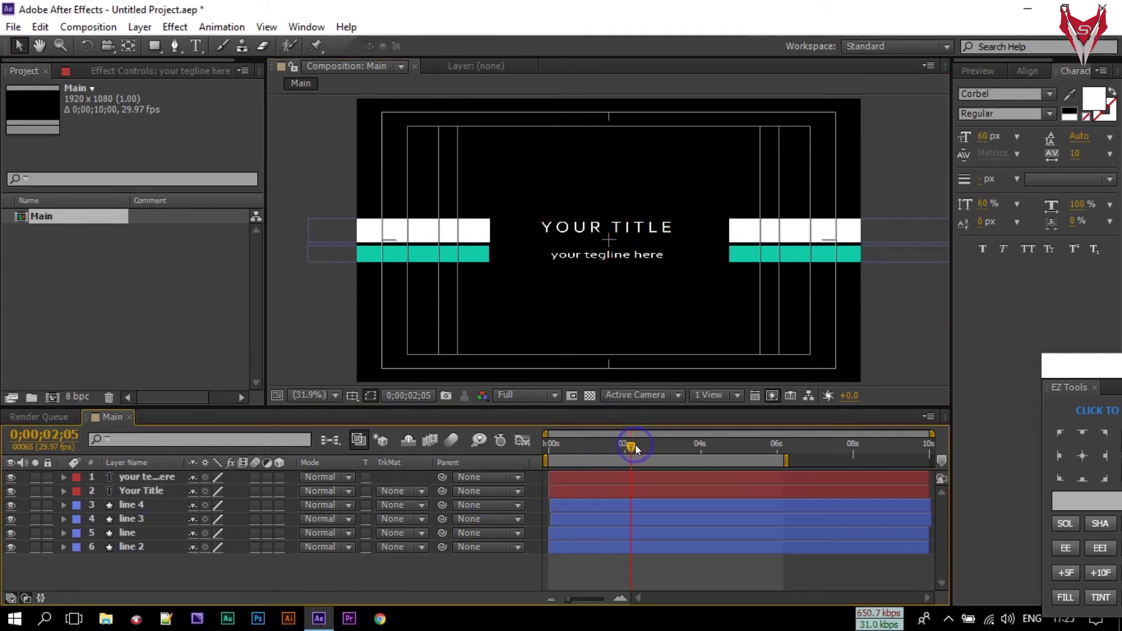
# Step: Add starting Position keyframes to both the title and tagline layers at 0;00;01;04
pyautogui.moveTo(625, 448)
pyautogui.mouseDown()
pyautogui.moveTo(521, 463)
pyautogui.moveTo(586, 467)
pyautogui.mouseUp()
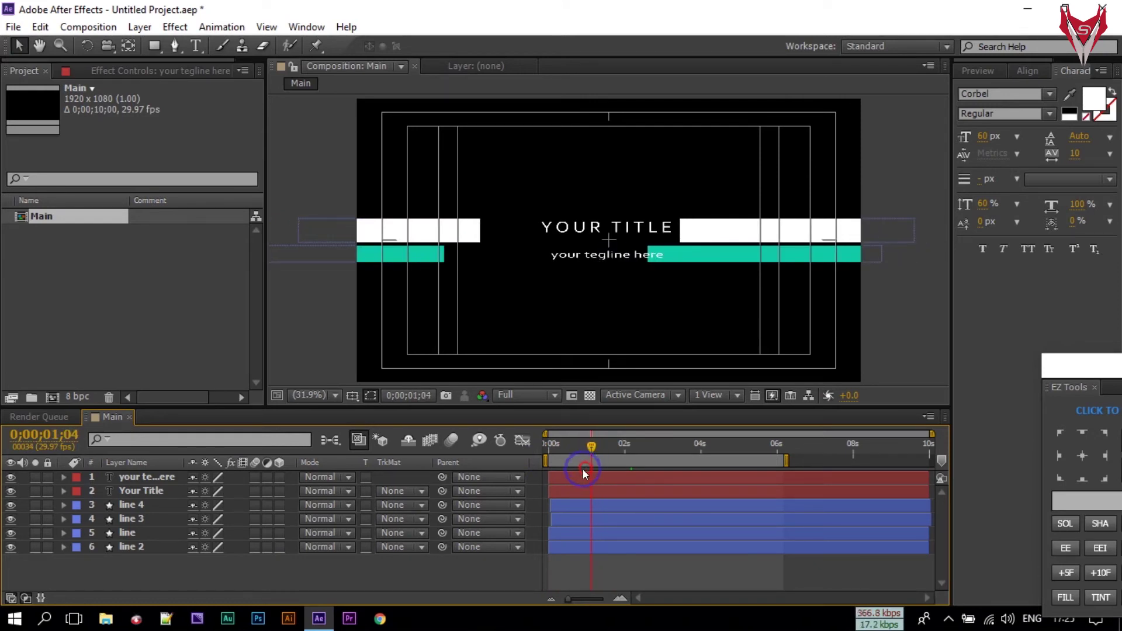
pyautogui.click(142, 491)
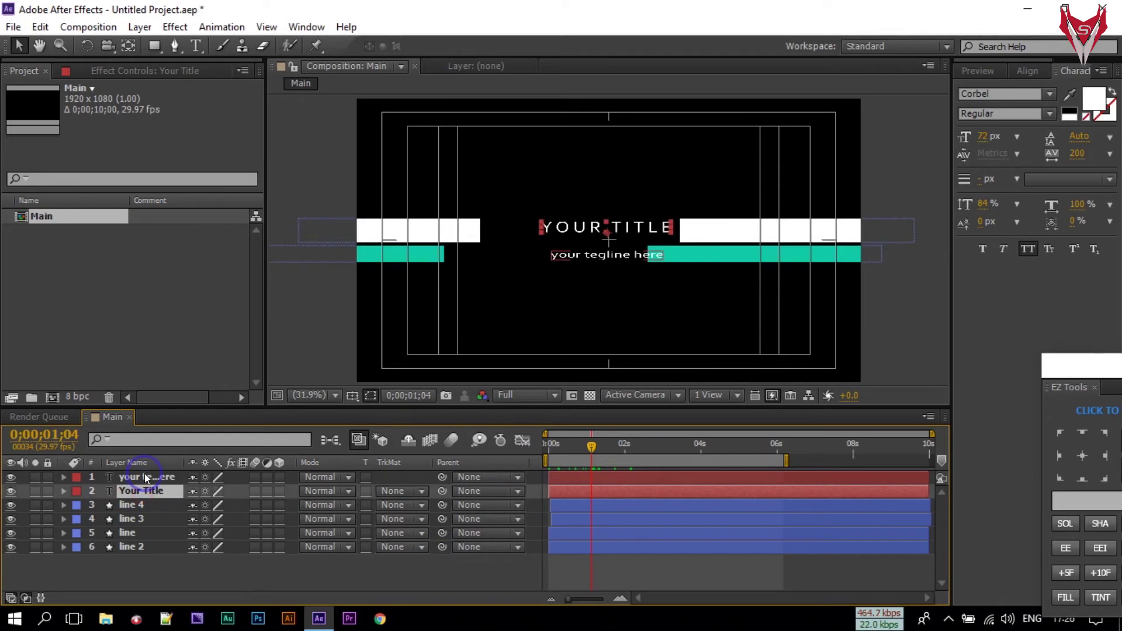
pyautogui.keyDown('shift'); pyautogui.click(146, 478); pyautogui.keyUp('shift')
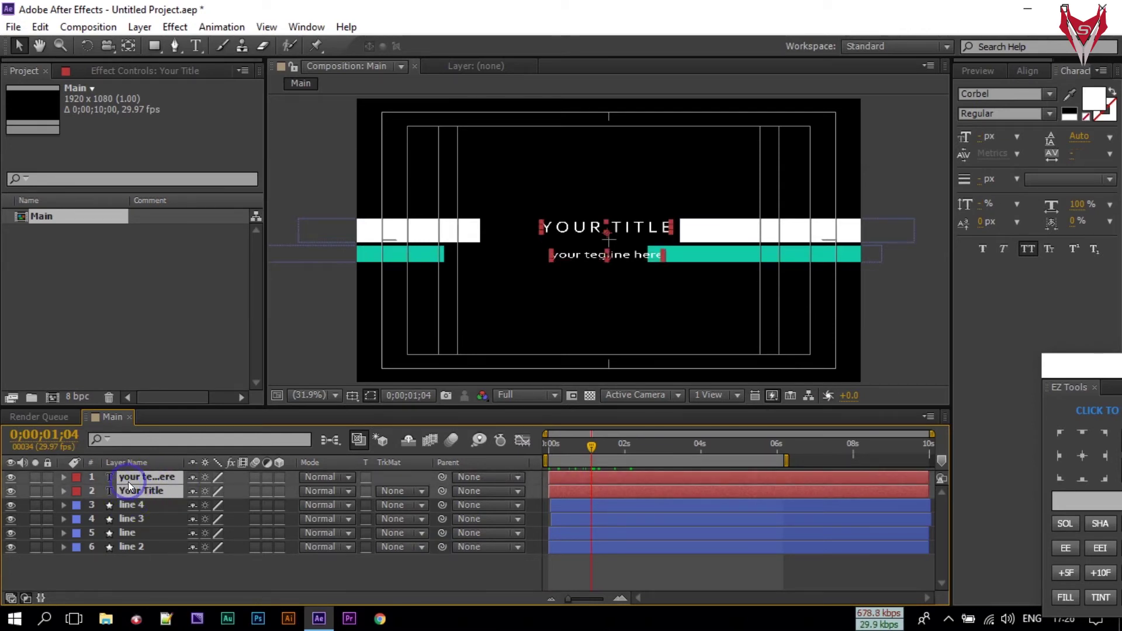
pyautogui.press('p')
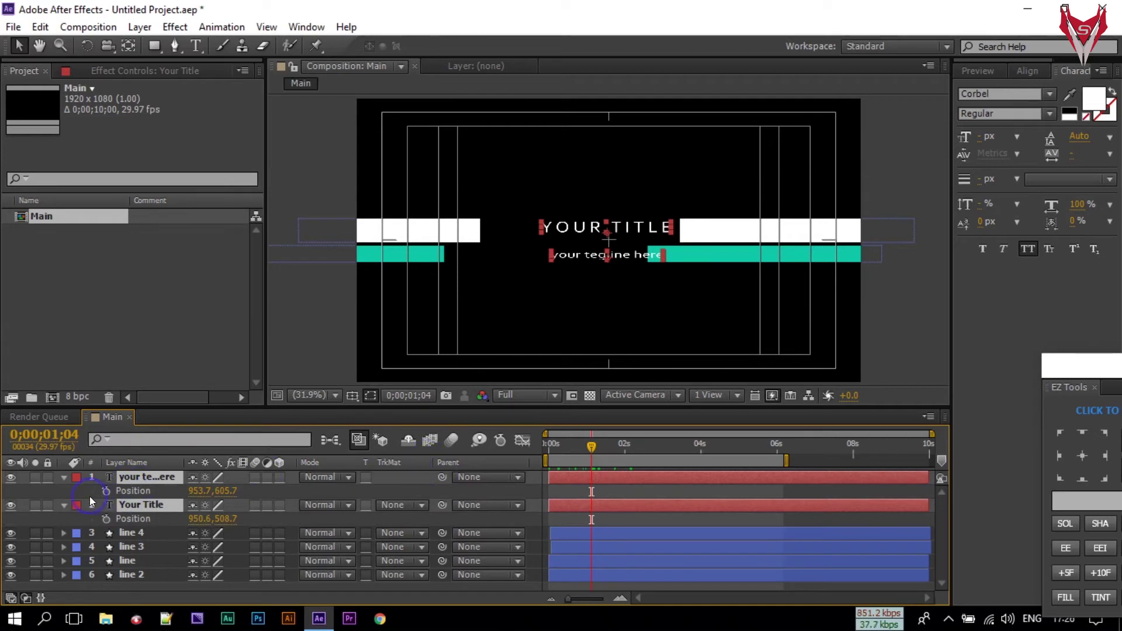
pyautogui.click(106, 491)
pyautogui.click(106, 518)
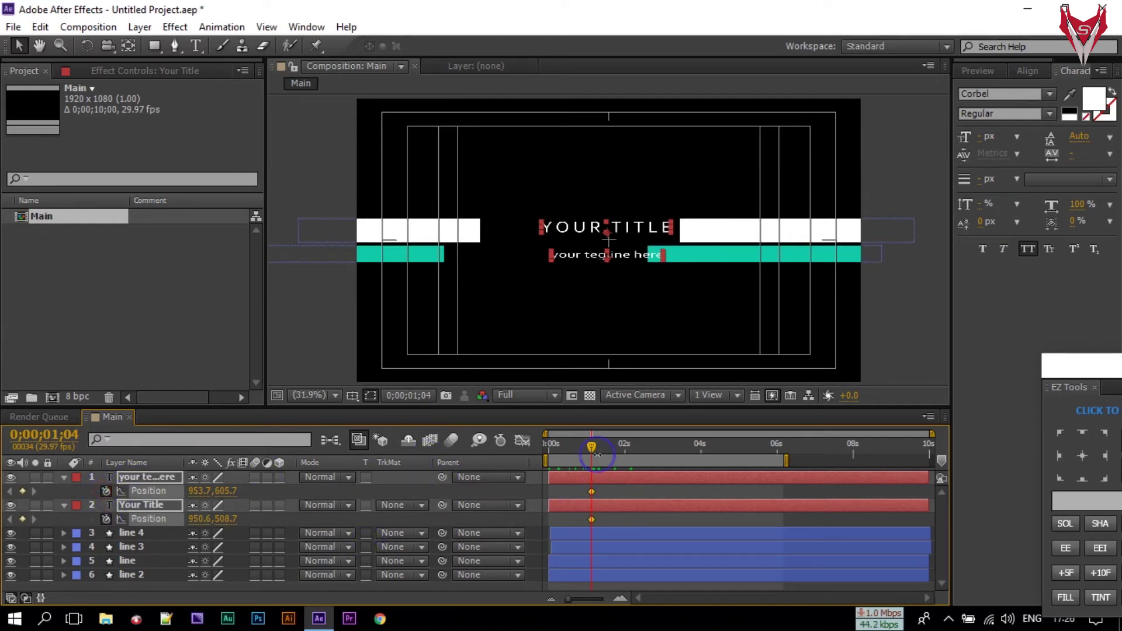
# Step: At 0;00;00;23, move both text layers horizontally right over the bars, to X positions of about 1223 and 1220
pyautogui.moveTo(590, 445); pyautogui.dragTo(577, 445)
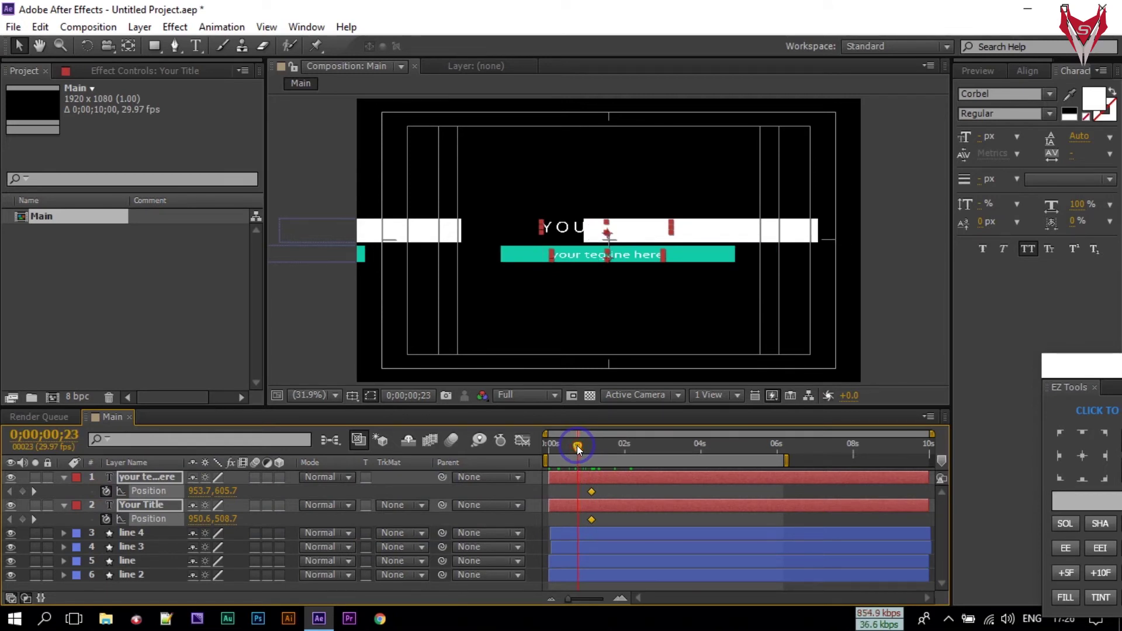
pyautogui.click(198, 494)
pyautogui.click(353, 462)
pyautogui.moveTo(569, 228); pyautogui.dragTo(639, 229)
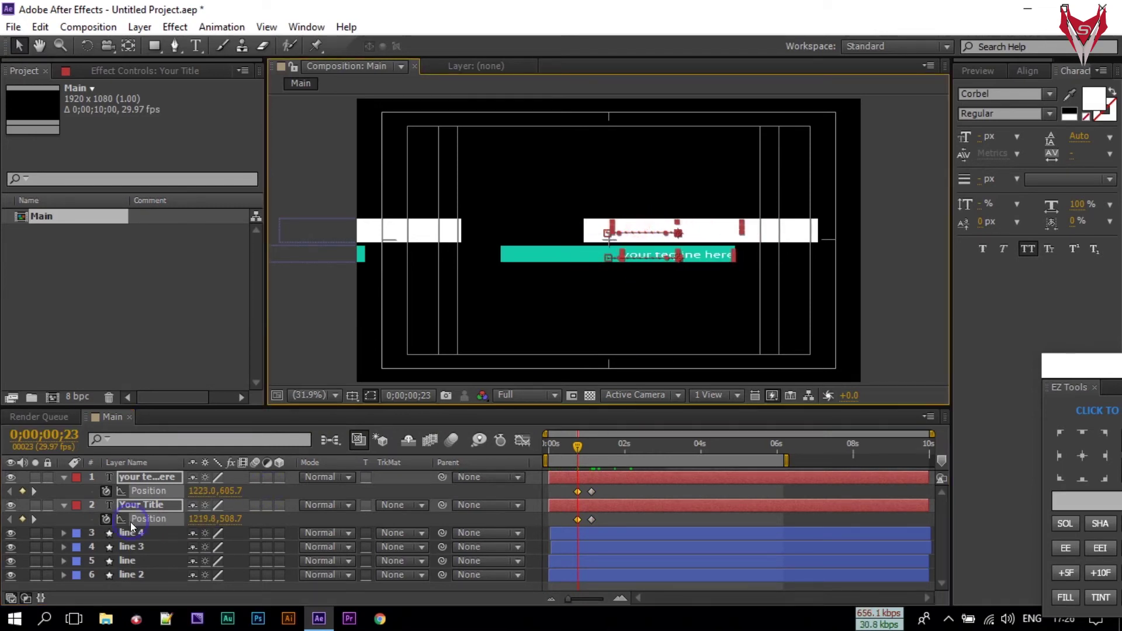
# Step: Collapse the text layers' properties and reorder both text layers beneath line 3, above the line layer
pyautogui.click(63, 504)
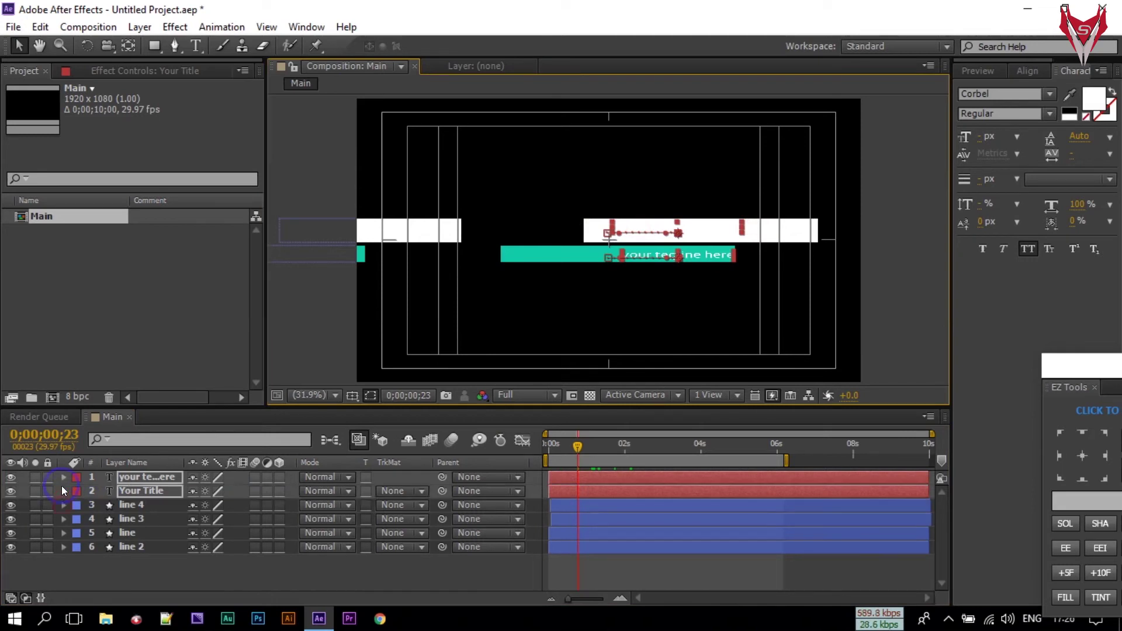
pyautogui.click(131, 478)
pyautogui.keyDown('shift'); pyautogui.click(135, 492); pyautogui.keyUp('shift')
pyautogui.moveTo(135, 491); pyautogui.dragTo(128, 524)
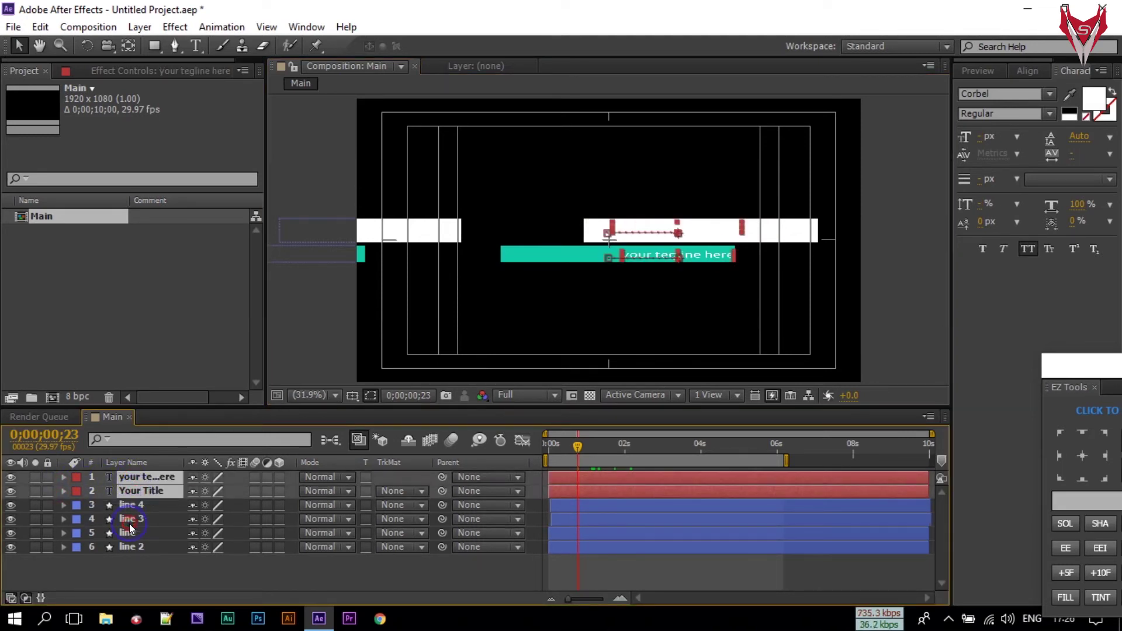
pyautogui.click(135, 566)
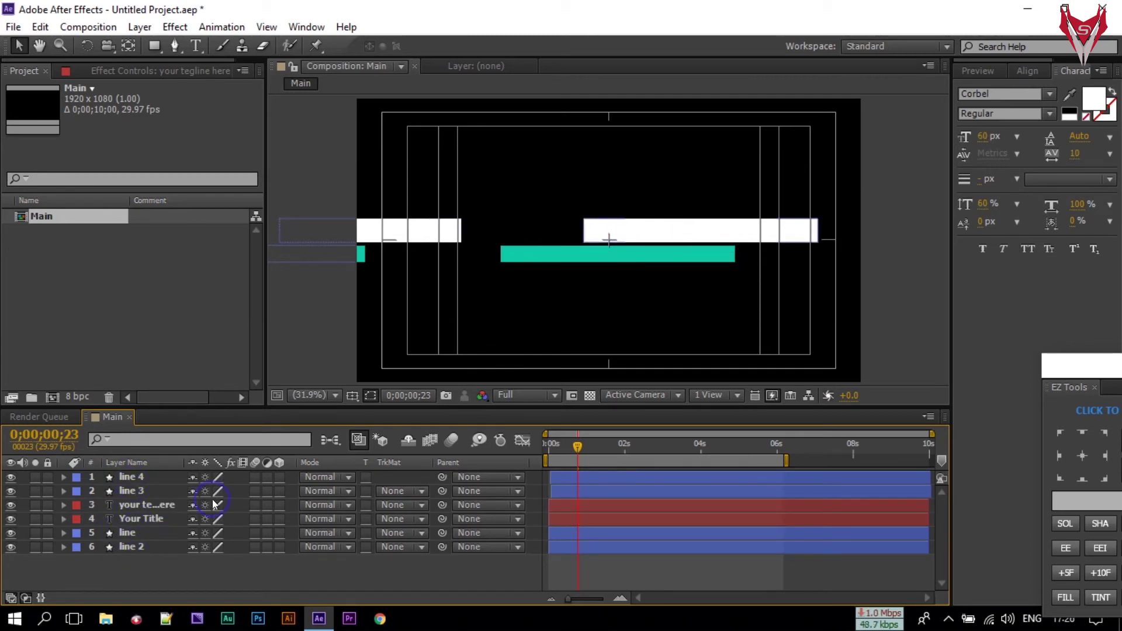
# Step: Apply Easy Ease to all Position keyframes of the title and tagline layers
pyautogui.moveTo(570, 447); pyautogui.dragTo(596, 449)
pyautogui.click(146, 518)
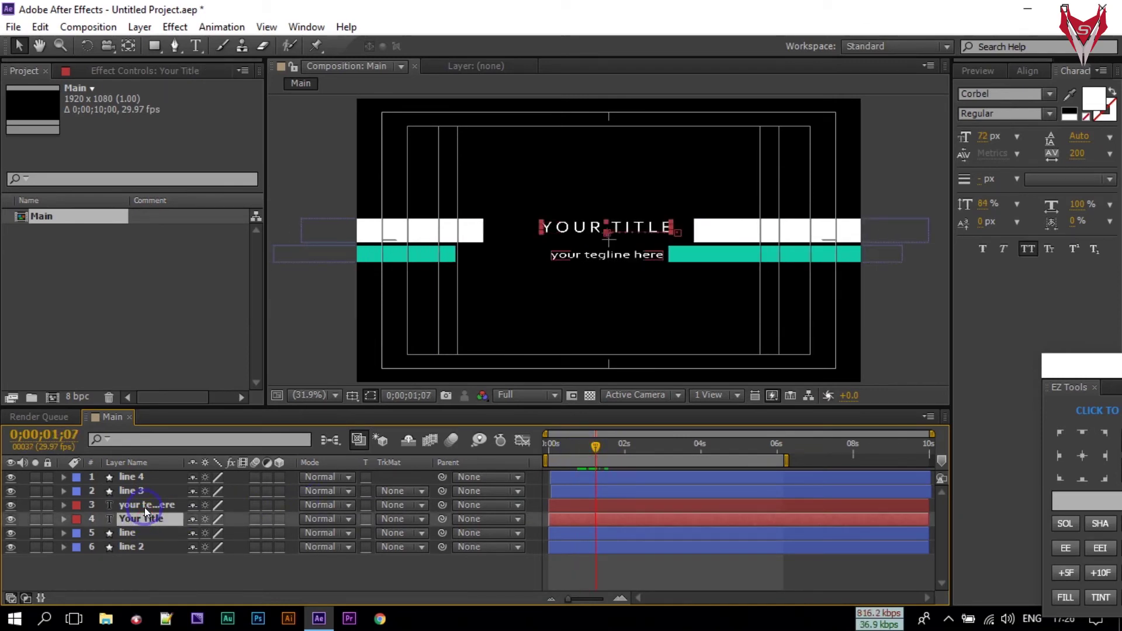
pyautogui.keyDown('ctrl'); pyautogui.click(144, 507); pyautogui.keyUp('ctrl')
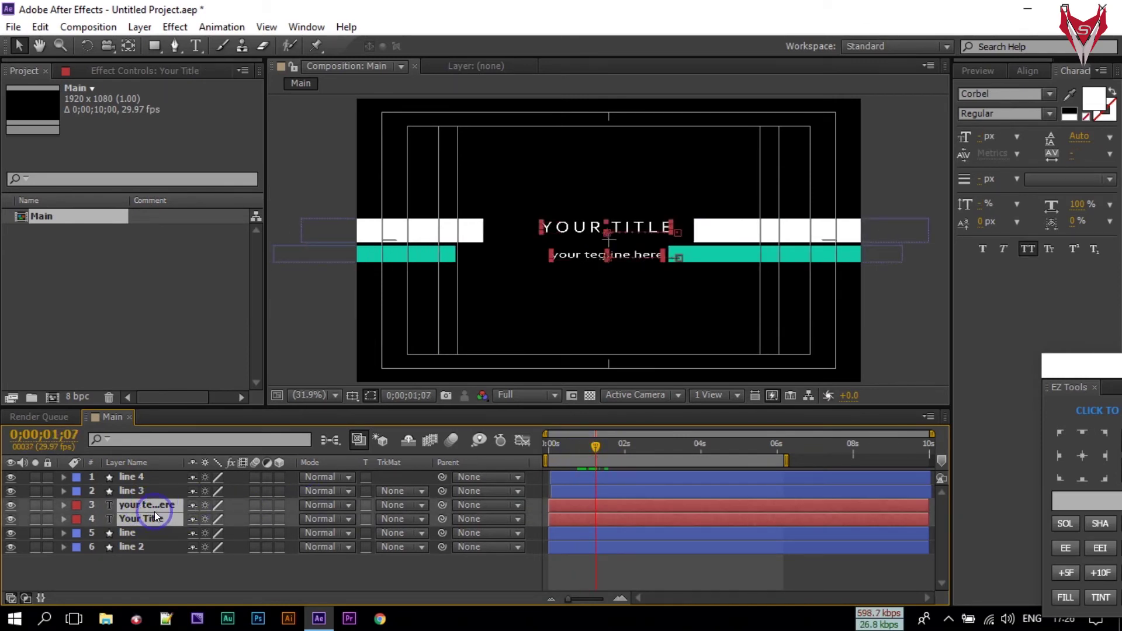
pyautogui.press('p')
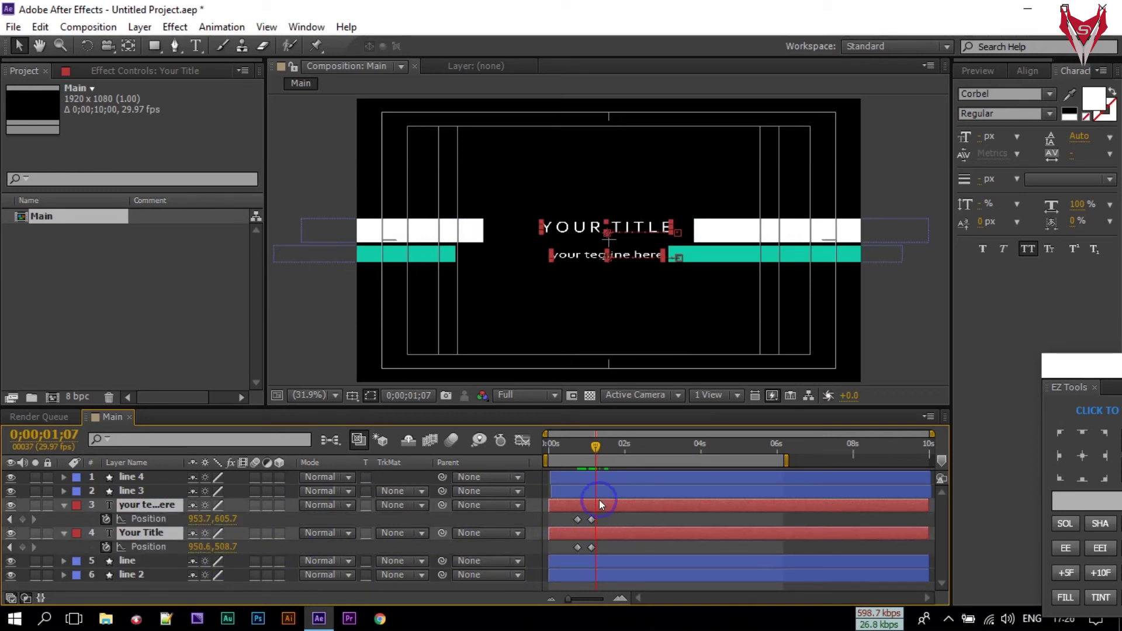
pyautogui.moveTo(608, 512); pyautogui.dragTo(563, 549)
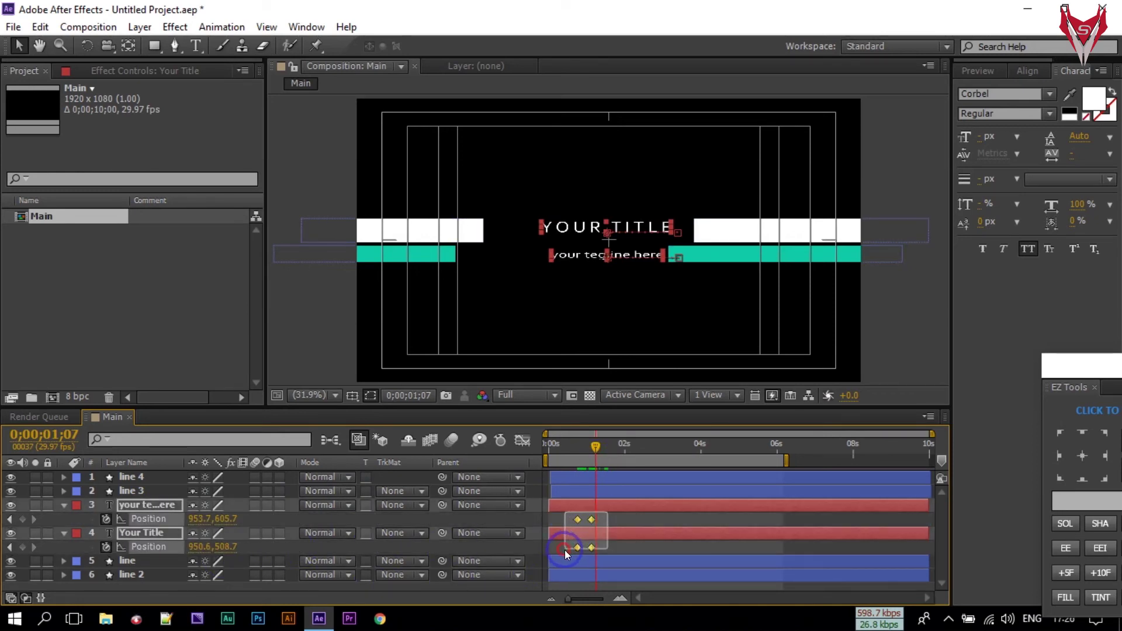
pyautogui.rightClick(592, 541)
pyautogui.moveTo(609, 538)
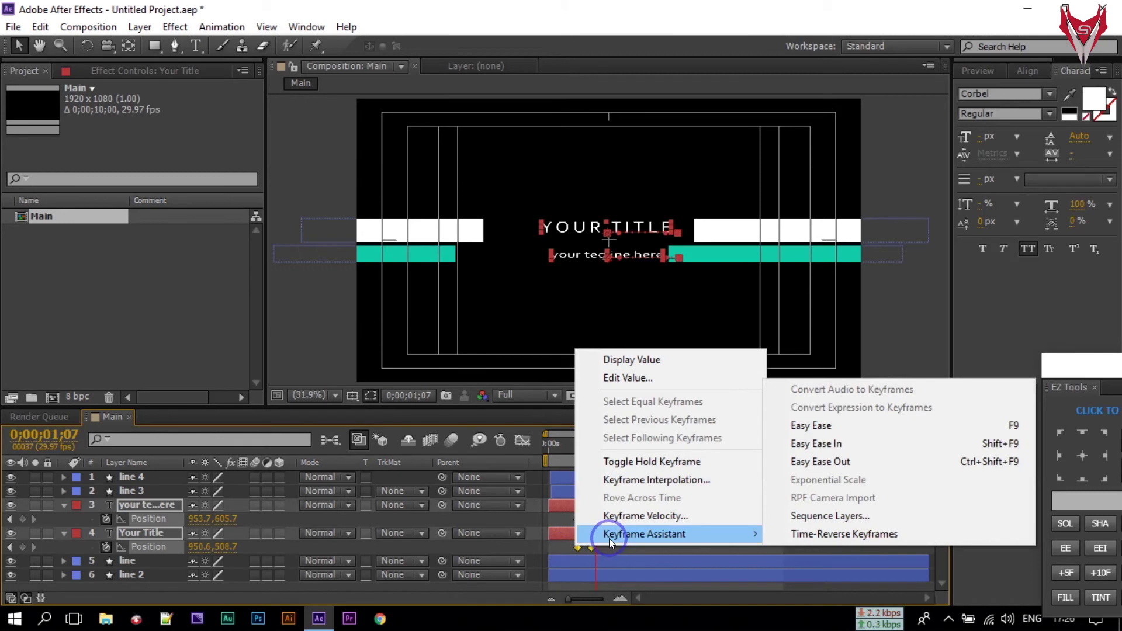
pyautogui.click(839, 427)
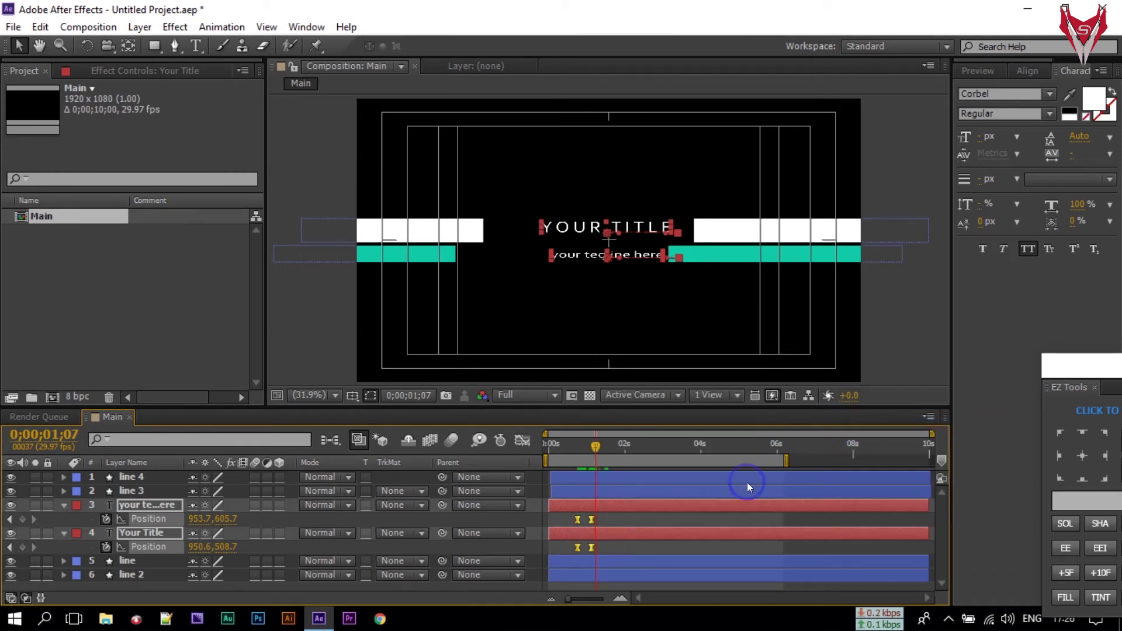
# Step: Shift the Your Title Position keyframes slightly later and trim both text layers to start at 0;00;00;23
pyautogui.moveTo(608, 544)
pyautogui.mouseDown()
pyautogui.moveTo(570, 549)
pyautogui.moveTo(596, 548)
pyautogui.mouseUp()
pyautogui.moveTo(595, 443)
pyautogui.mouseDown()
pyautogui.moveTo(608, 451)
pyautogui.moveTo(542, 452)
pyautogui.moveTo(577, 444)
pyautogui.mouseUp()
pyautogui.click(146, 505)
pyautogui.keyDown('shift'); pyautogui.click(157, 532); pyautogui.keyUp('shift')
pyautogui.hotkey('alt', '[')
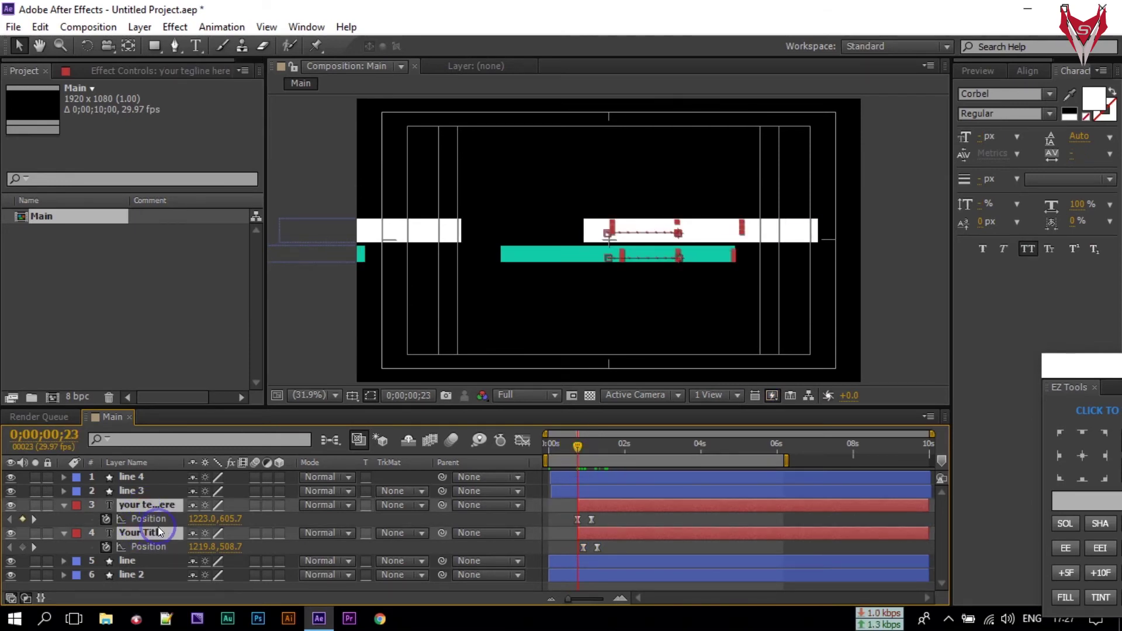
# Step: Play a RAM preview of the title animation from the start of the composition
pyautogui.moveTo(580, 445); pyautogui.dragTo(604, 450)
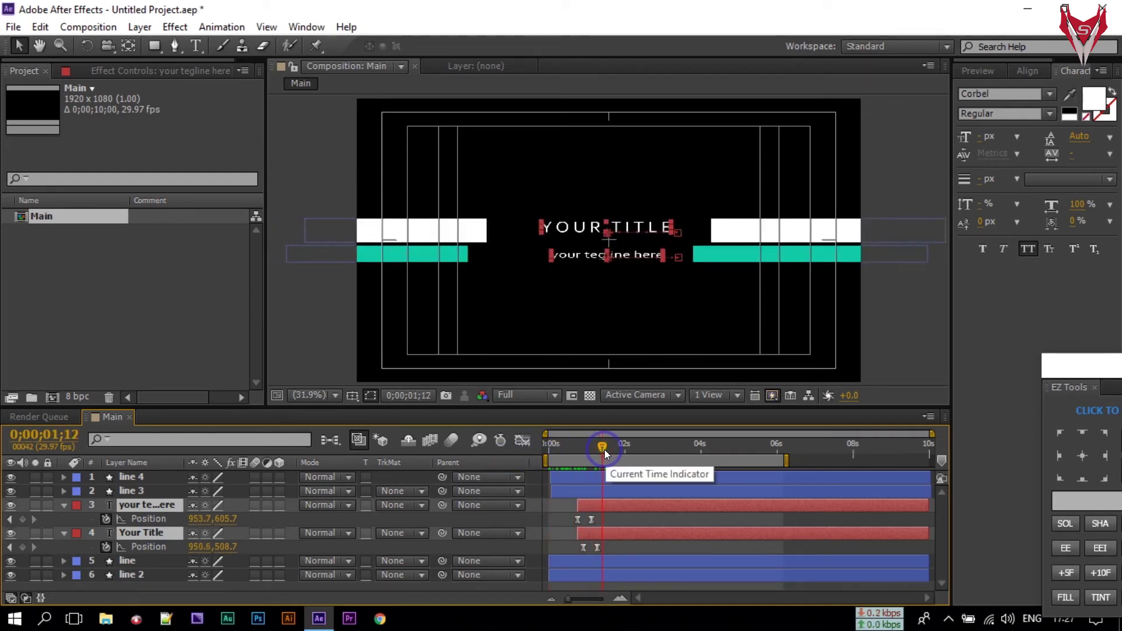
pyautogui.moveTo(598, 446); pyautogui.dragTo(547, 448)
pyautogui.click(982, 70)
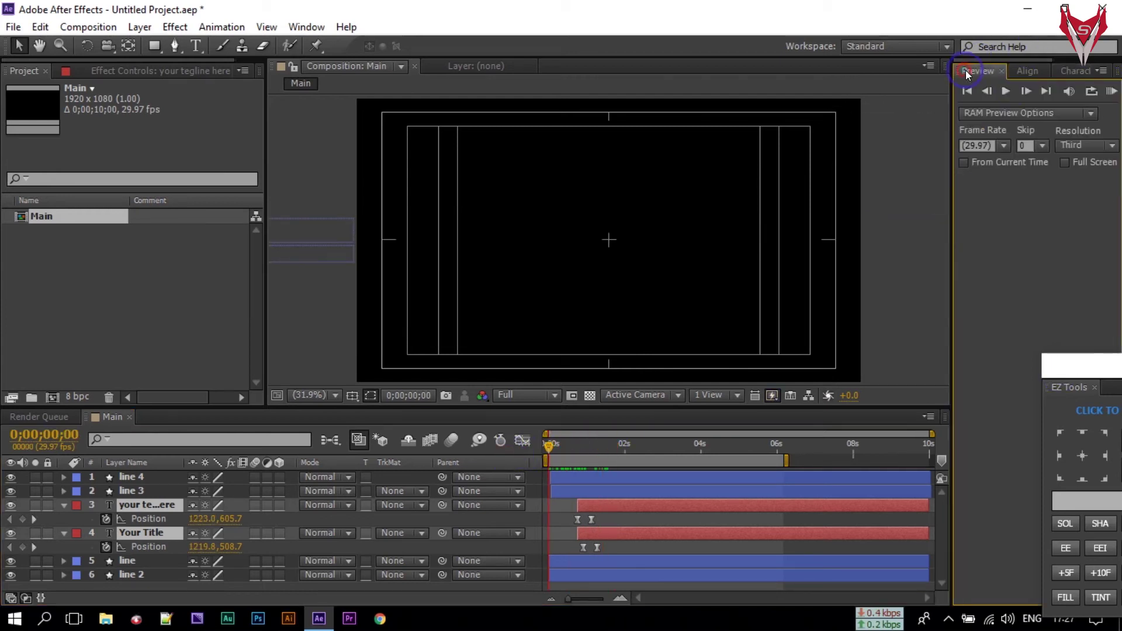
pyautogui.click(1111, 91)
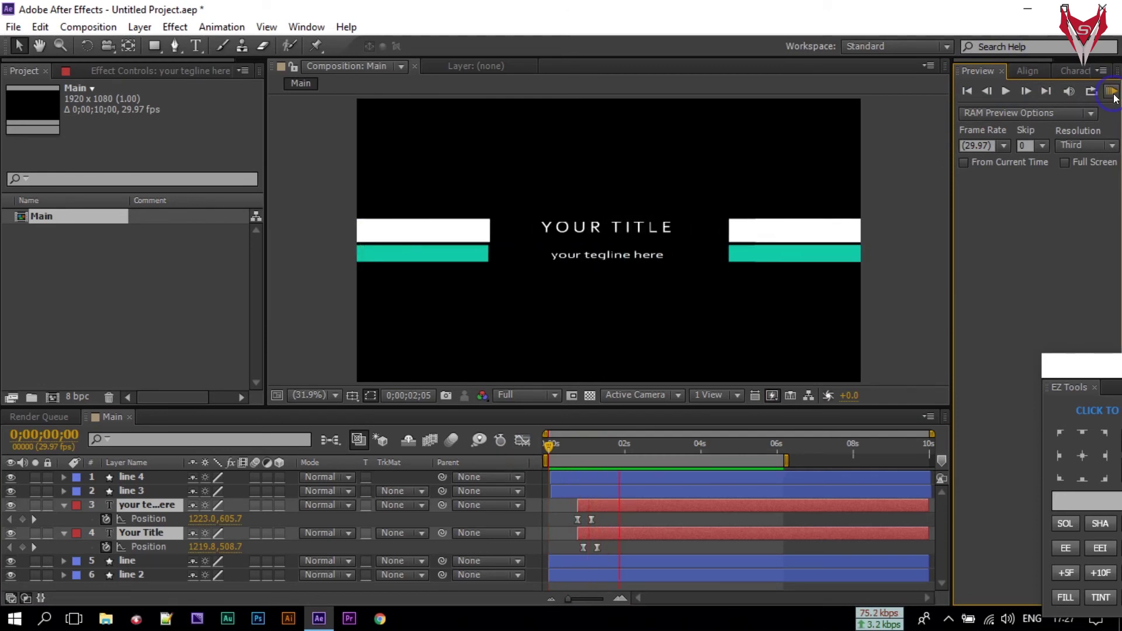
pyautogui.click(1112, 93)
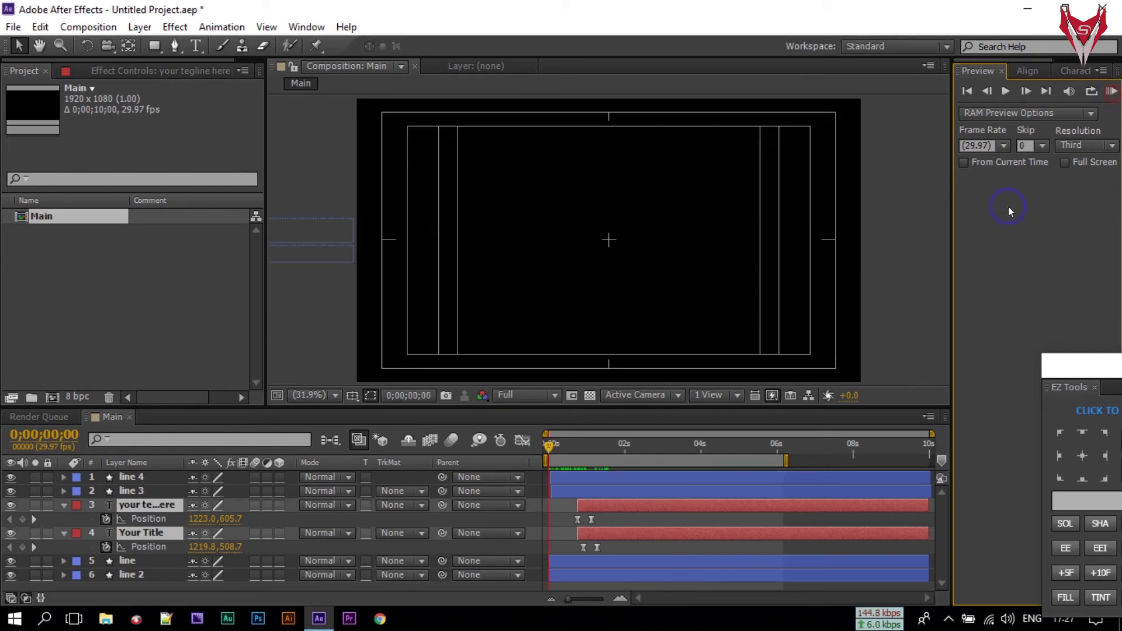
# Step: Extend the work area end to about 8 seconds and paste a copy of the tagline's two Position keyframes at 0;00;04;00
pyautogui.moveTo(549, 448); pyautogui.dragTo(701, 456)
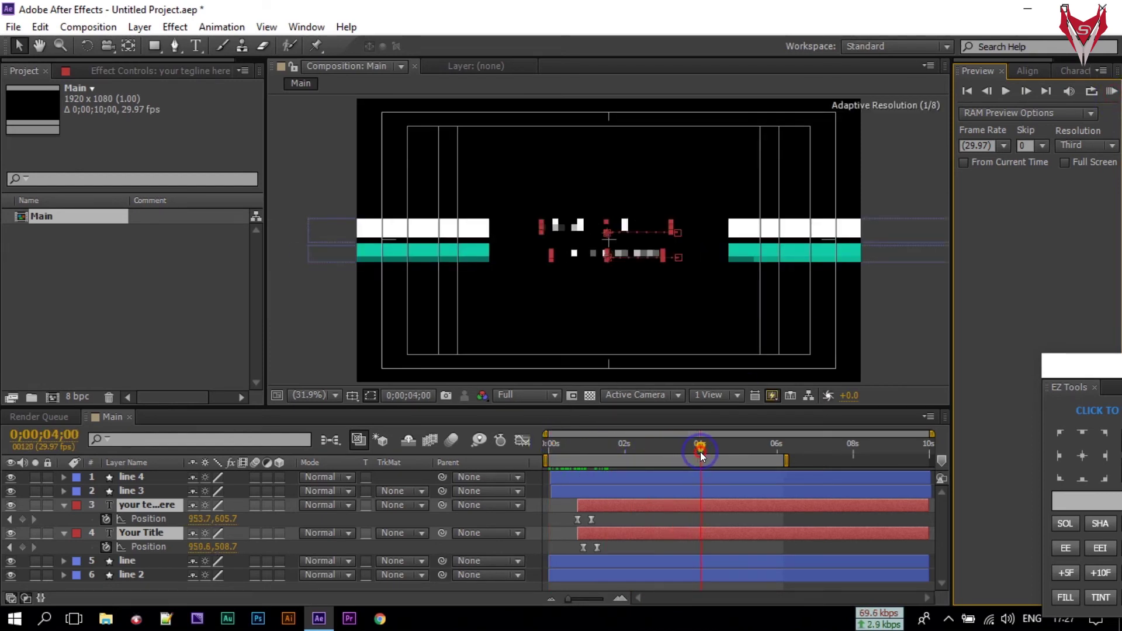
pyautogui.moveTo(787, 458); pyautogui.dragTo(852, 459)
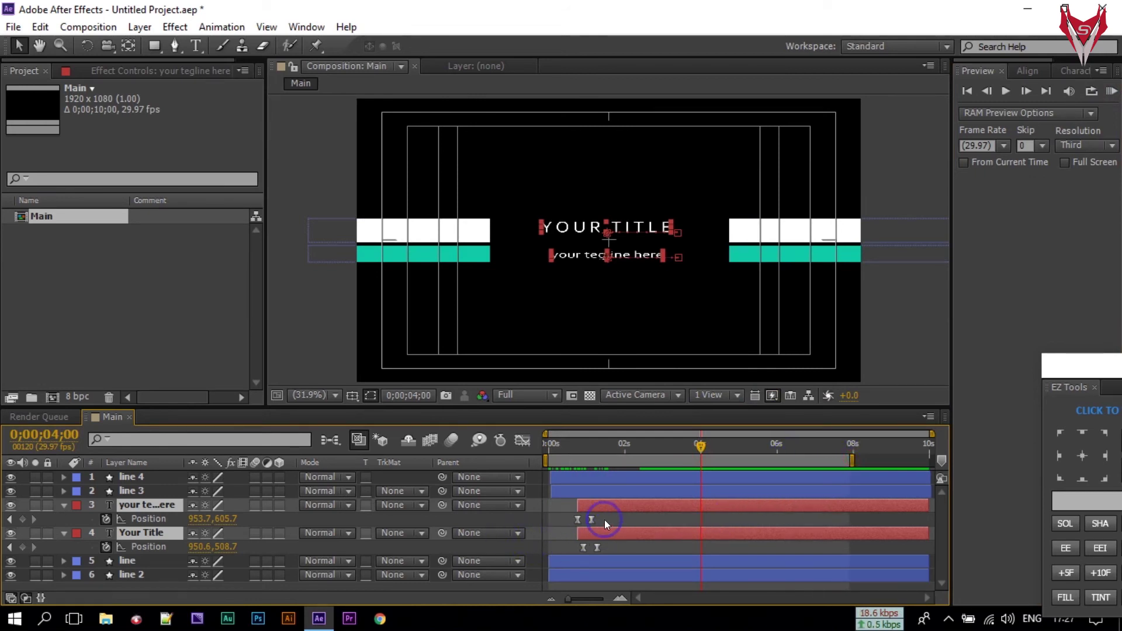
pyautogui.moveTo(605, 521); pyautogui.dragTo(569, 524)
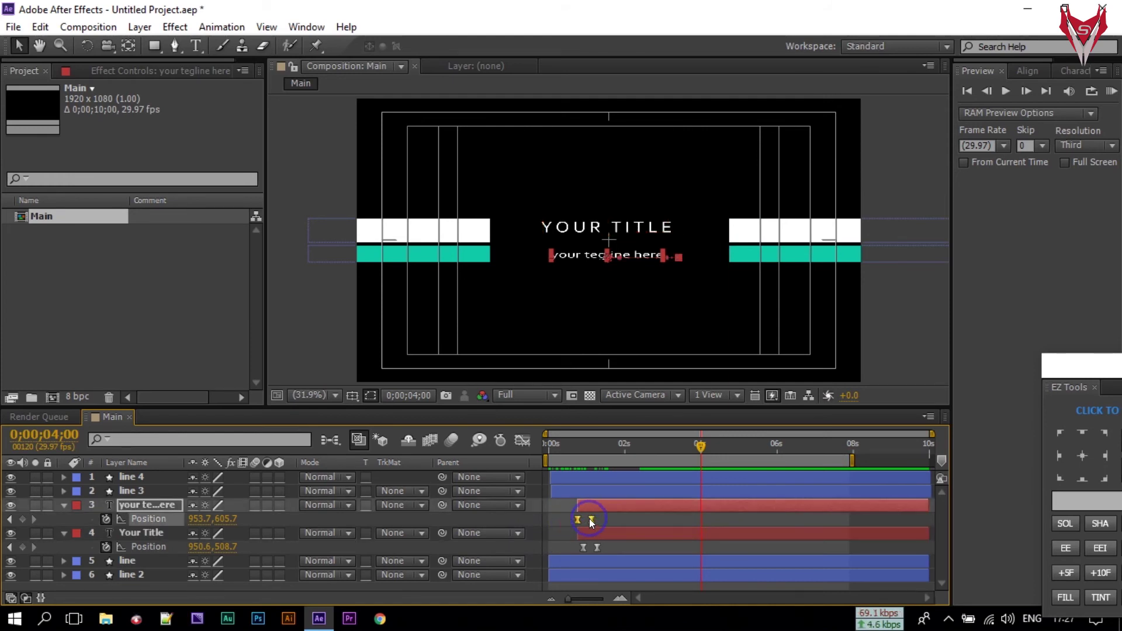
pyautogui.moveTo(591, 520)
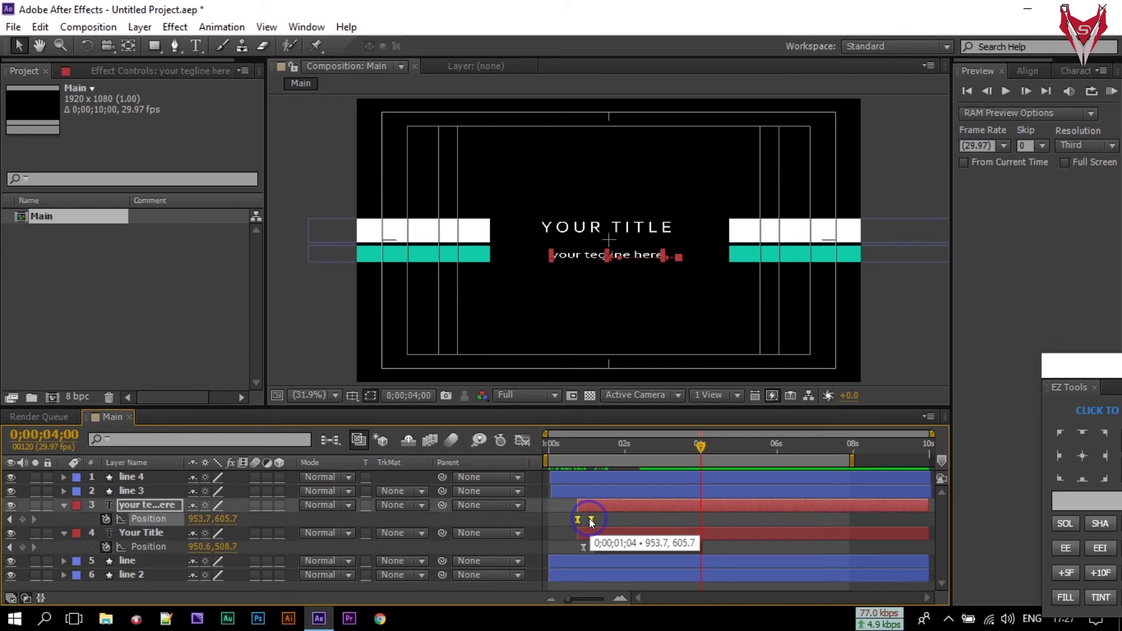
pyautogui.click(706, 507)
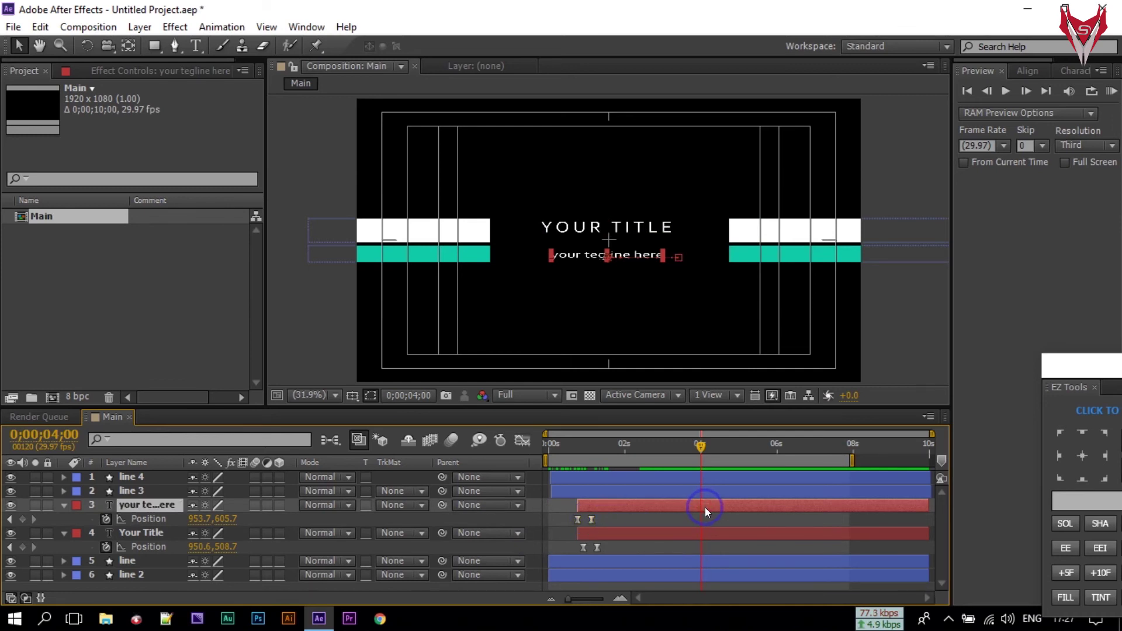
pyautogui.hotkey('ctrl', 'v')
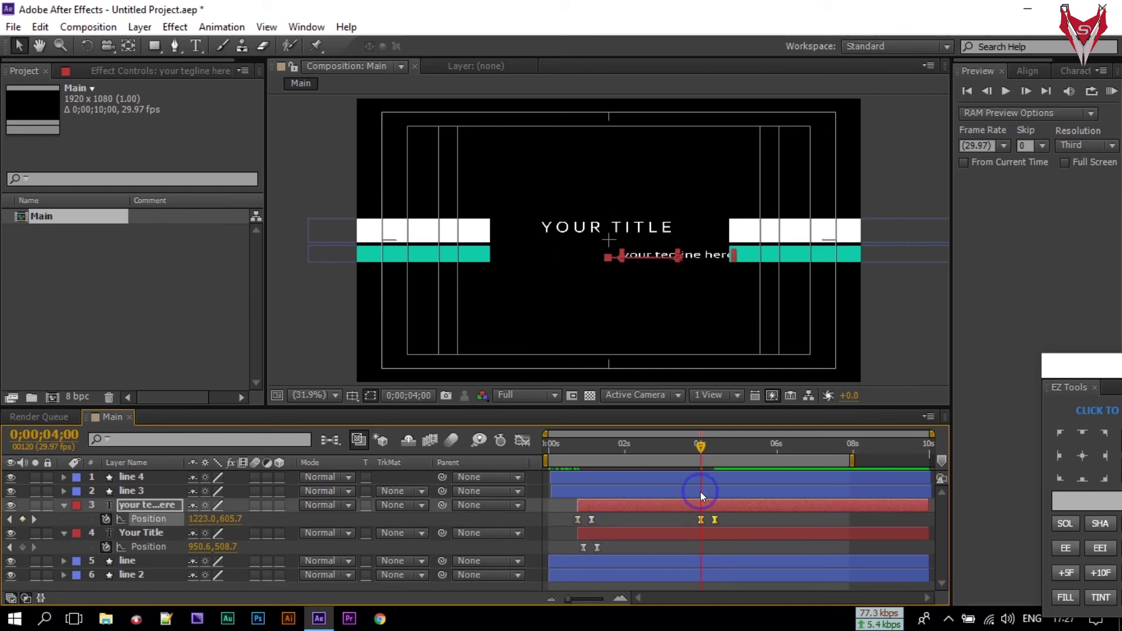
# Step: Time-reverse the tagline's pasted Position keyframes so the text slides back out
pyautogui.rightClick(710, 521)
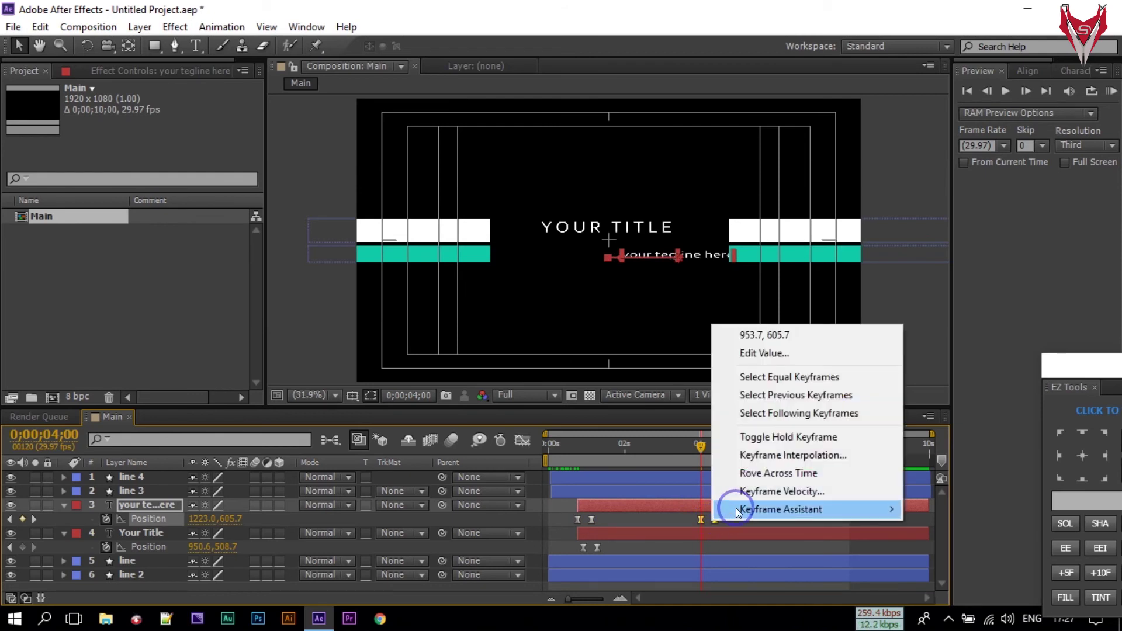
pyautogui.moveTo(735, 507)
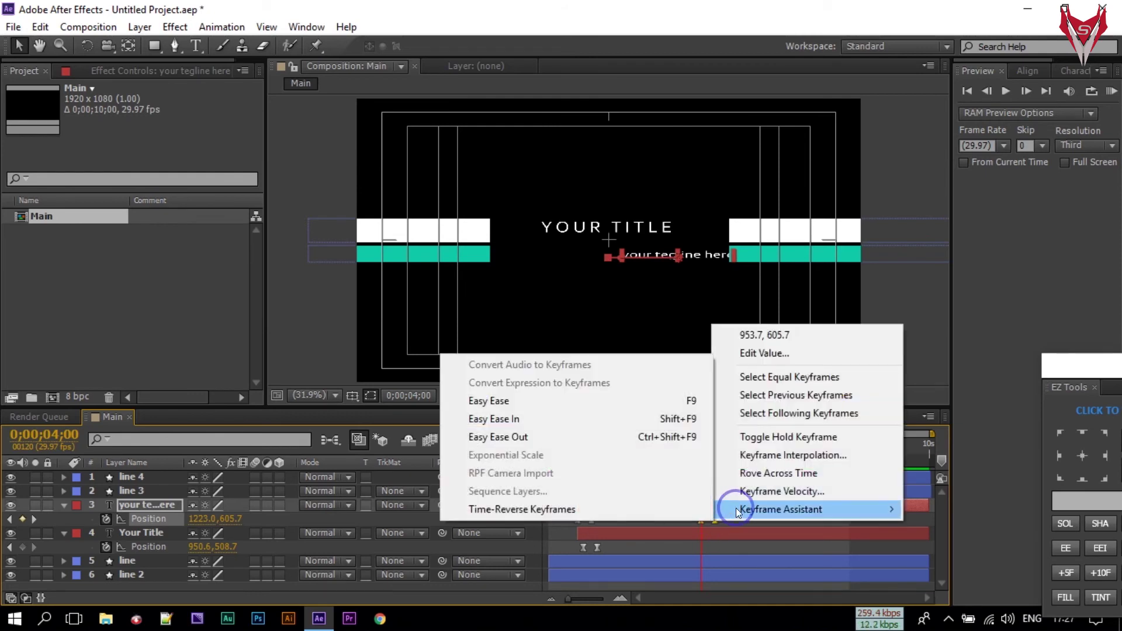
pyautogui.click(519, 509)
pyautogui.moveTo(699, 447); pyautogui.dragTo(697, 447)
# Step: Paste a copy of the Your Title layer's two Position keyframes at 0;00;04;00
pyautogui.moveTo(605, 548); pyautogui.dragTo(565, 553)
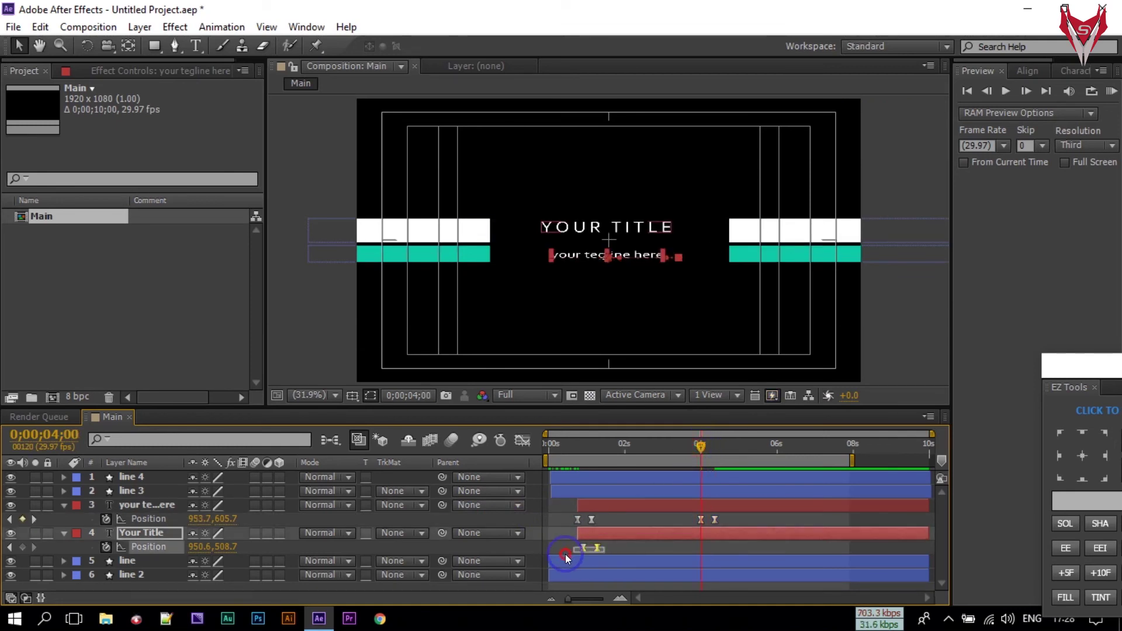
pyautogui.click(705, 545)
pyautogui.click(702, 531)
pyautogui.hotkey('ctrl', 'v')
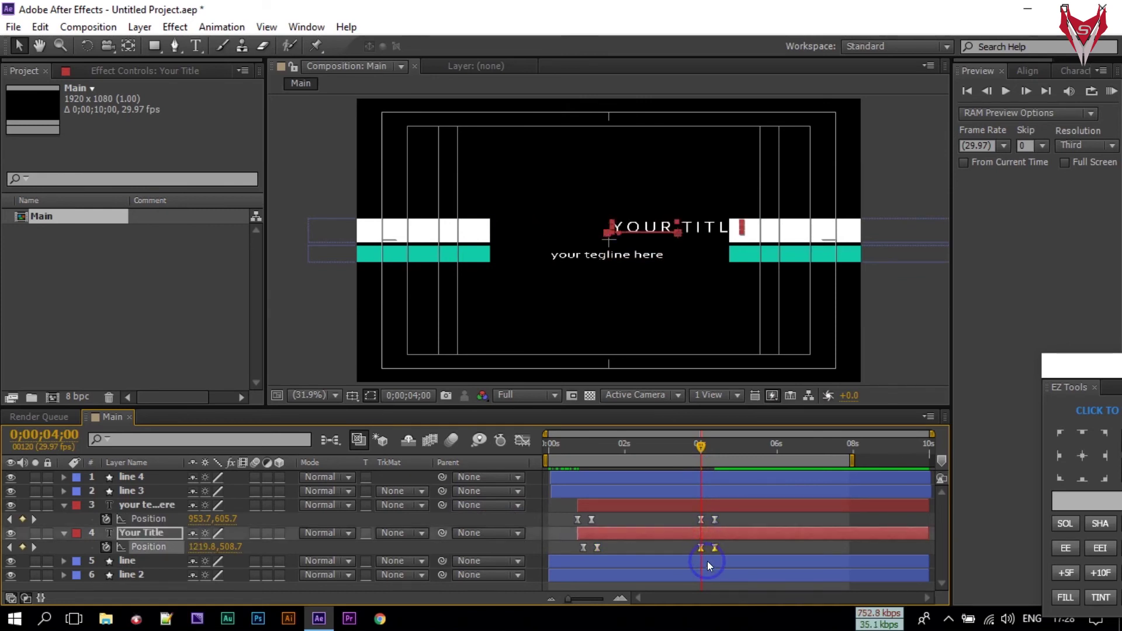
# Step: Shift the Your Title layer's pasted Position keyframes back to start at about 3.7 seconds and time-reverse them
pyautogui.moveTo(700, 547); pyautogui.dragTo(690, 546)
pyautogui.moveTo(699, 447); pyautogui.dragTo(687, 450)
pyautogui.rightClick(689, 549)
pyautogui.moveTo(713, 540)
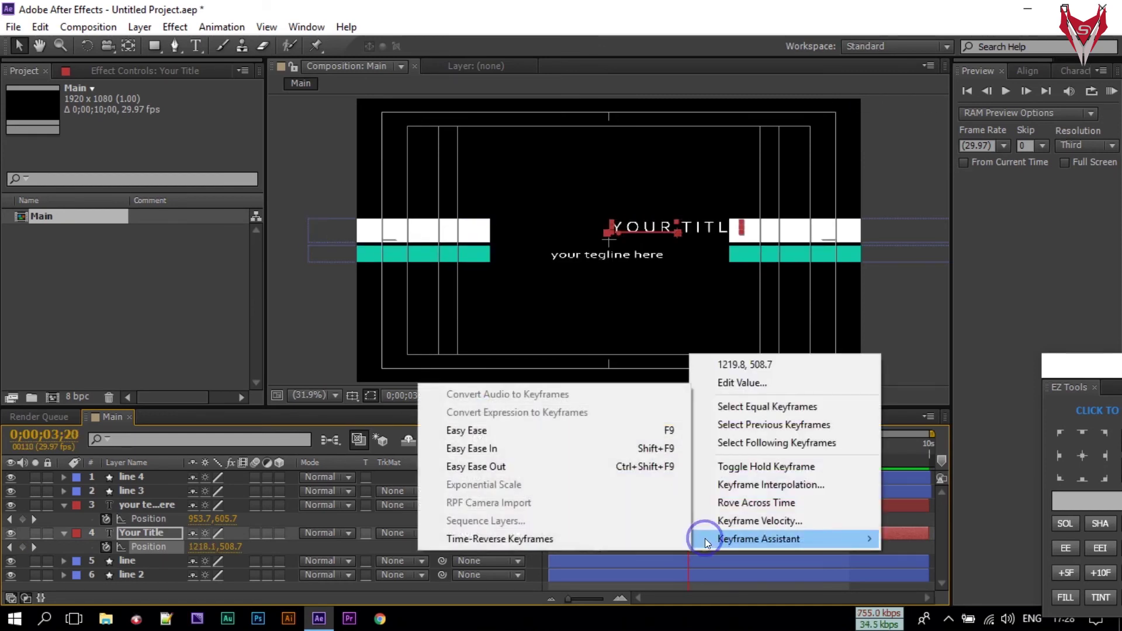
pyautogui.click(601, 535)
# Step: Move the tagline off-screen to the right at its last Position keyframe, 0;00;04;11, to about X 2234.1
pyautogui.moveTo(686, 444); pyautogui.dragTo(718, 450)
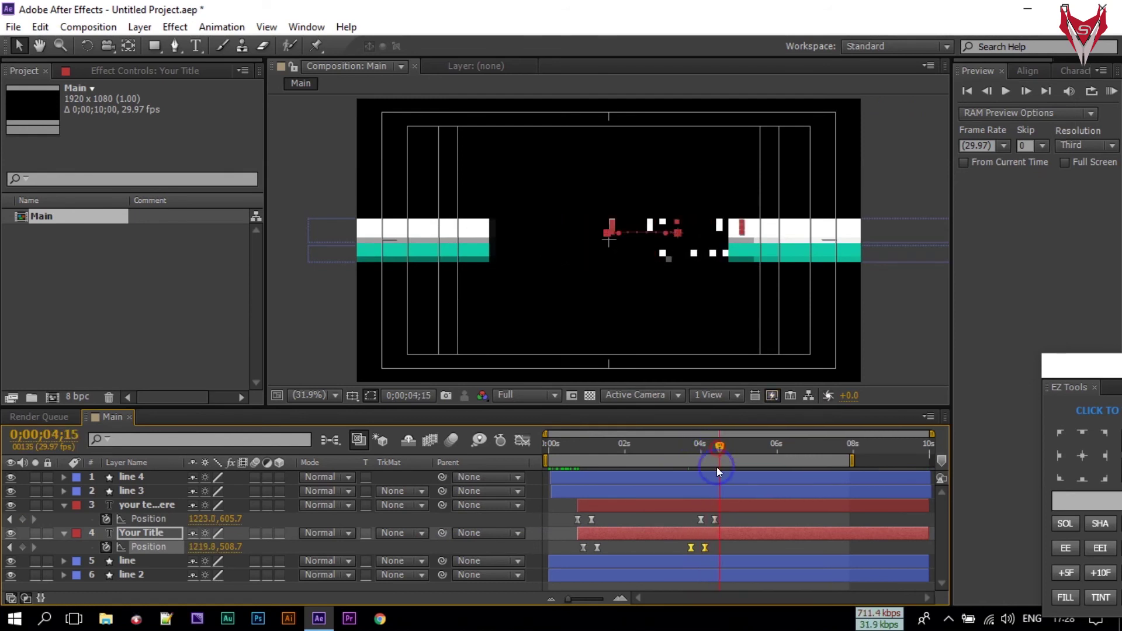
pyautogui.click(714, 520)
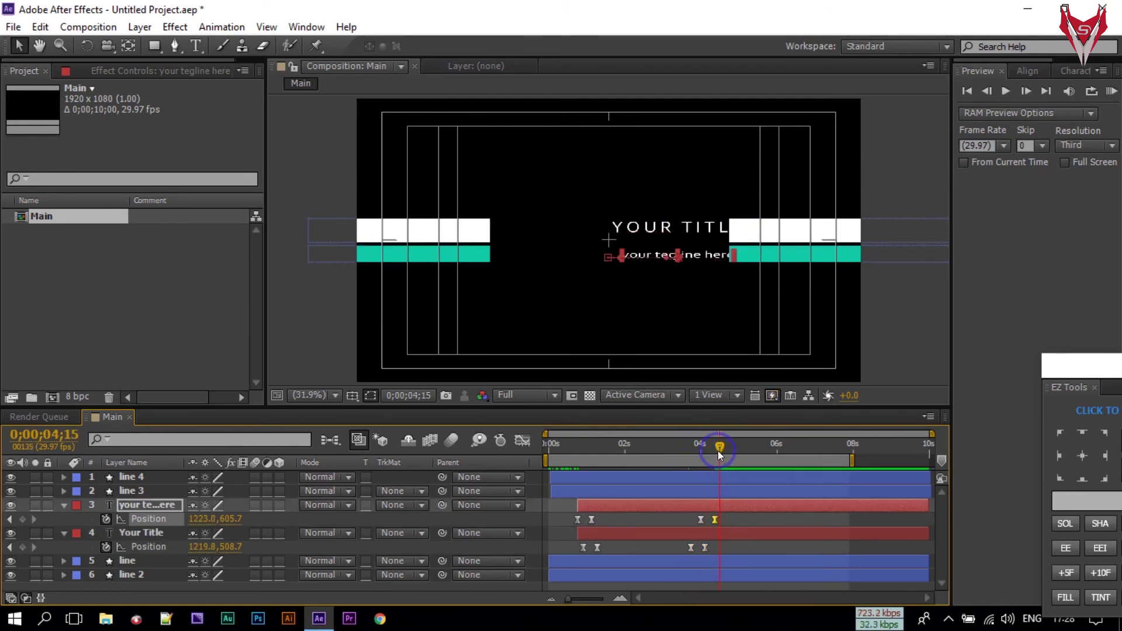
pyautogui.moveTo(718, 447); pyautogui.dragTo(713, 447)
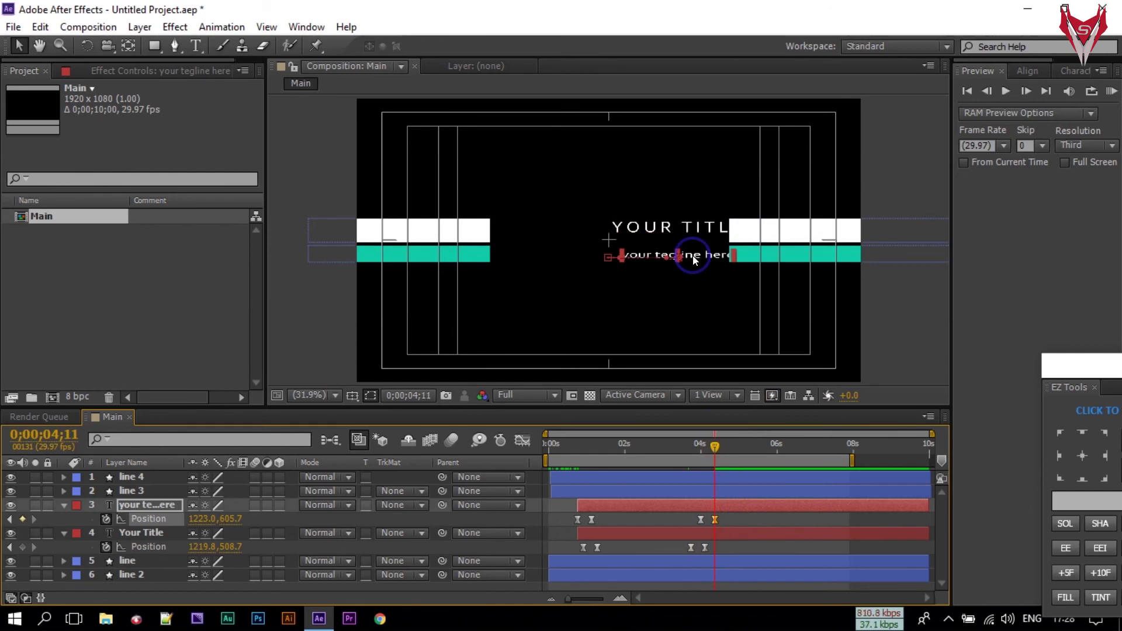
pyautogui.moveTo(693, 258); pyautogui.dragTo(953, 260)
# Step: Move the Your Title text off-screen to the right at its last Position keyframe, 0;00;04;03, to about X 2274.8
pyautogui.click(704, 547)
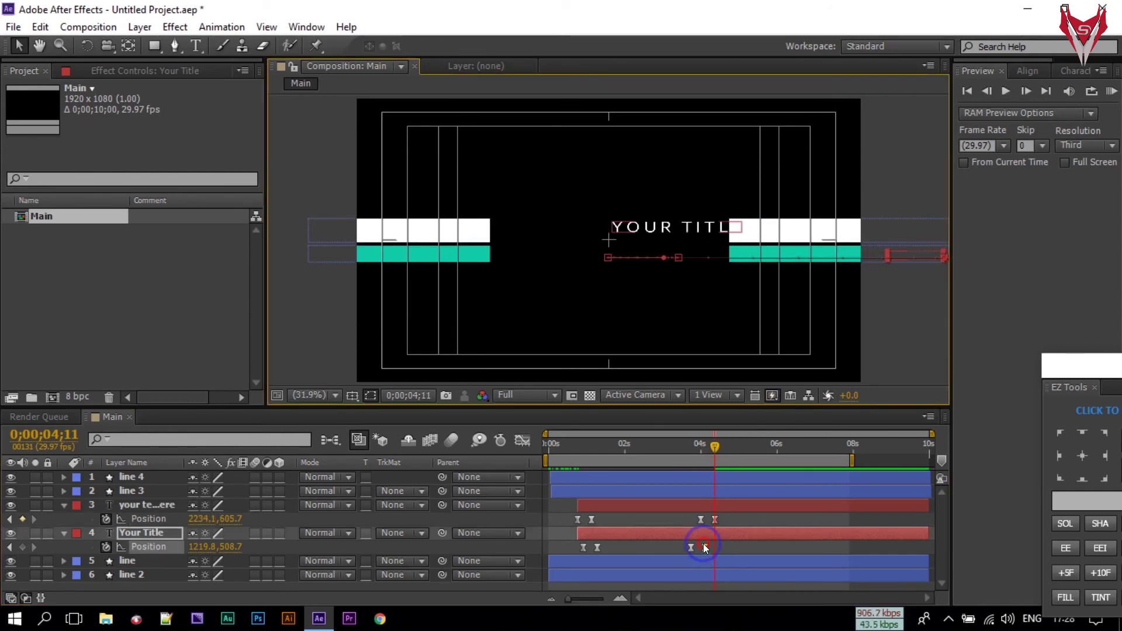
pyautogui.moveTo(710, 451); pyautogui.dragTo(698, 450)
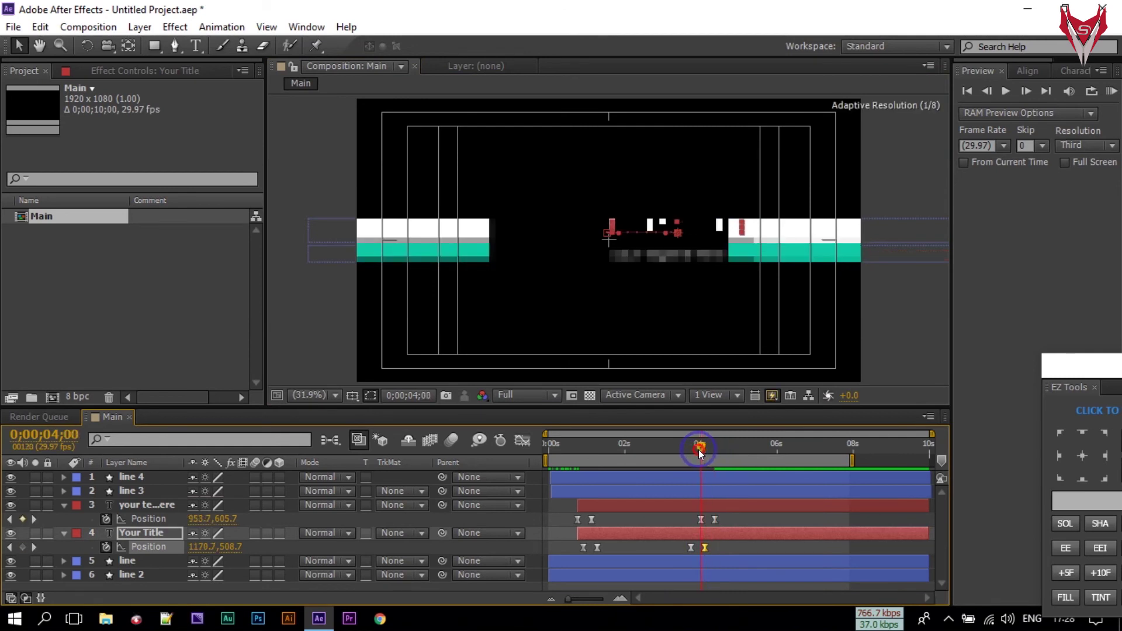
pyautogui.click(699, 258)
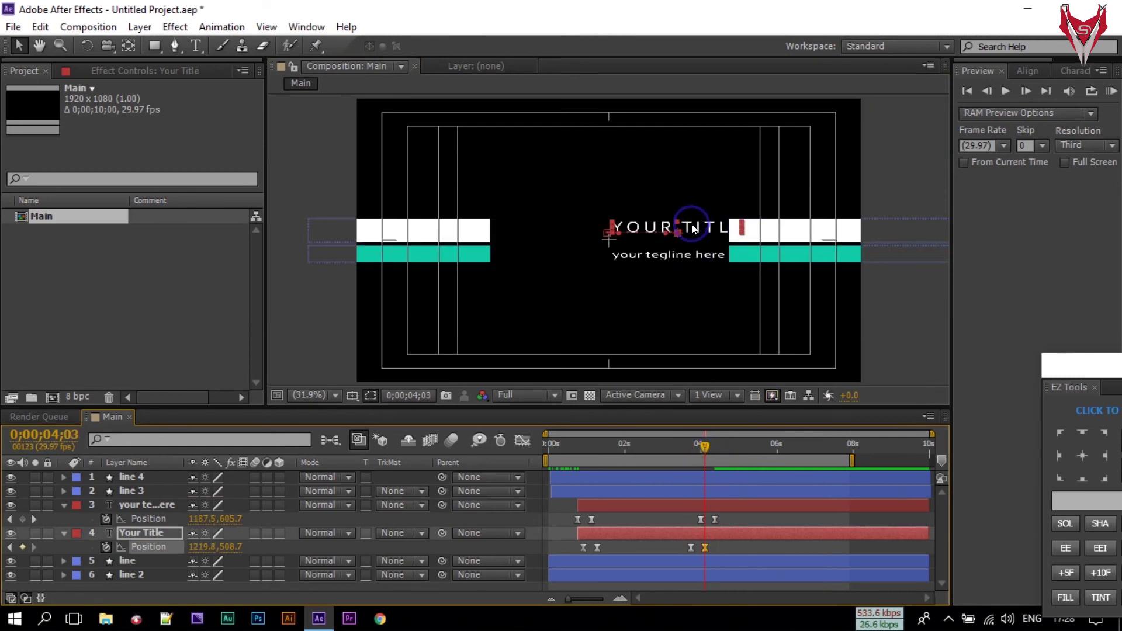
pyautogui.moveTo(692, 227); pyautogui.dragTo(970, 238)
# Step: Collapse the tagline layer's properties and reveal the Position keyframes of the line and line 2 layers
pyautogui.moveTo(704, 450); pyautogui.dragTo(568, 490)
pyautogui.click(117, 492)
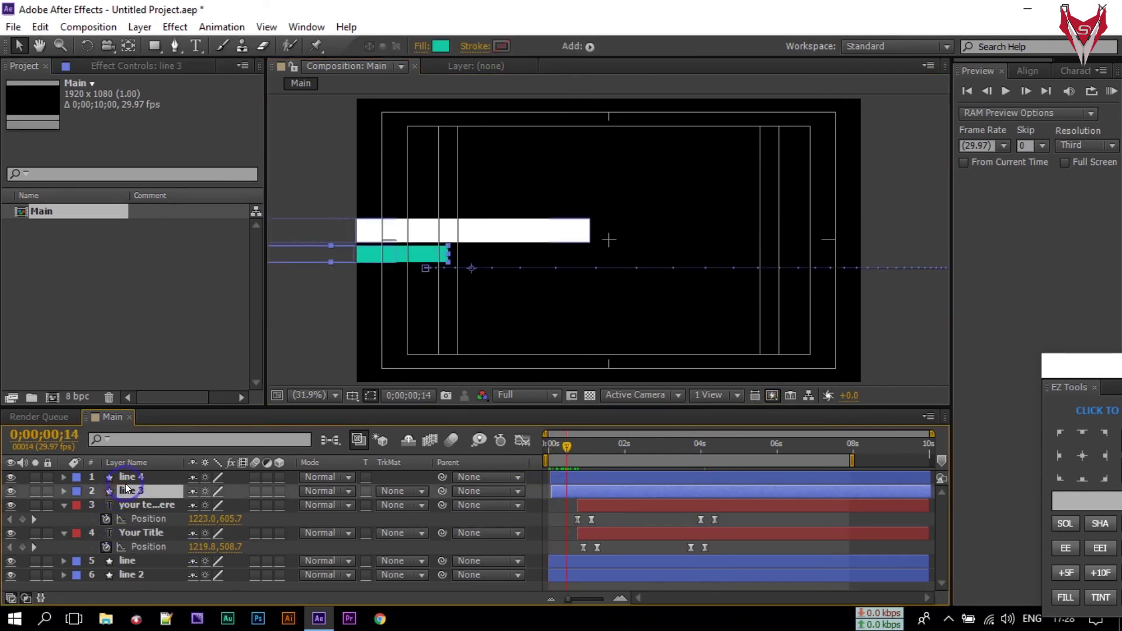
pyautogui.click(63, 505)
pyautogui.click(63, 518)
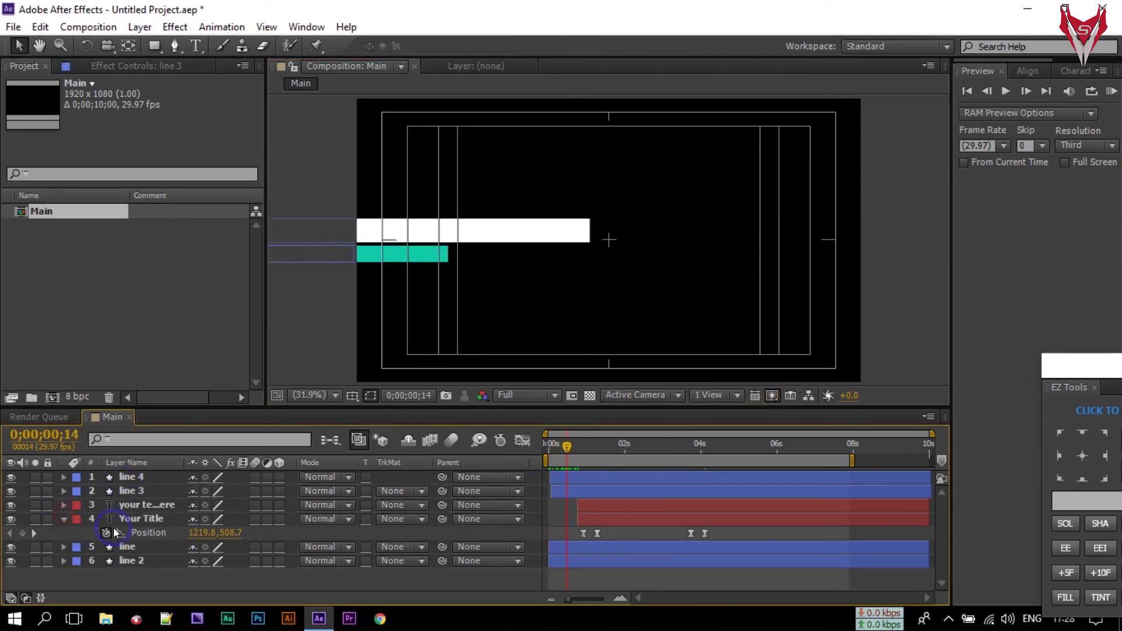
pyautogui.moveTo(567, 449); pyautogui.dragTo(649, 459)
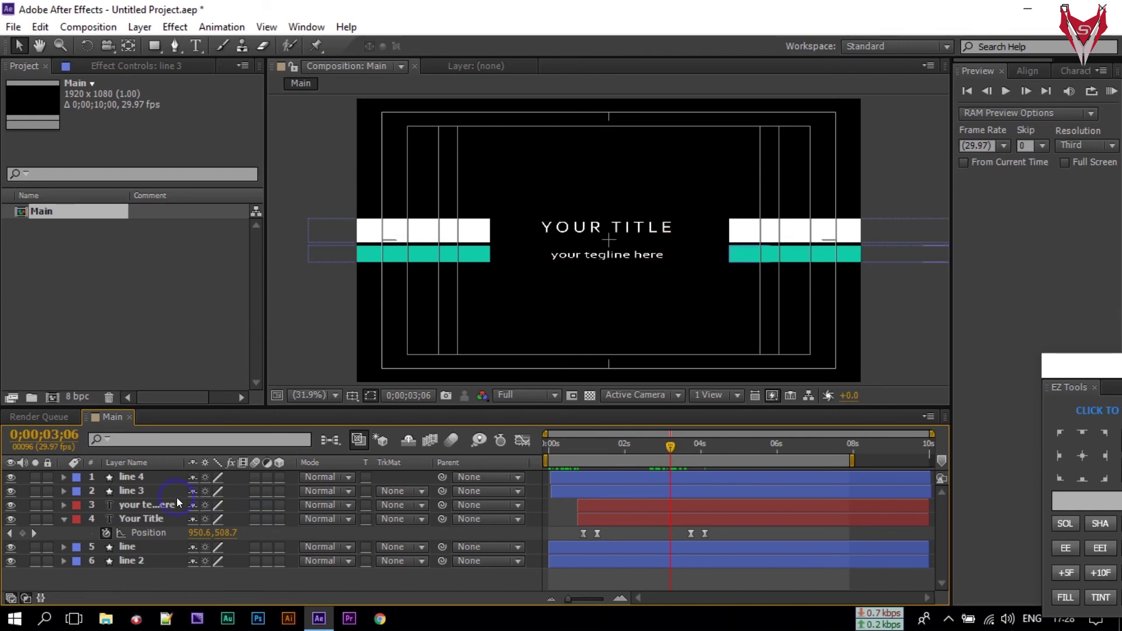
pyautogui.click(144, 546)
pyautogui.keyDown('shift'); pyautogui.click(136, 560); pyautogui.keyUp('shift')
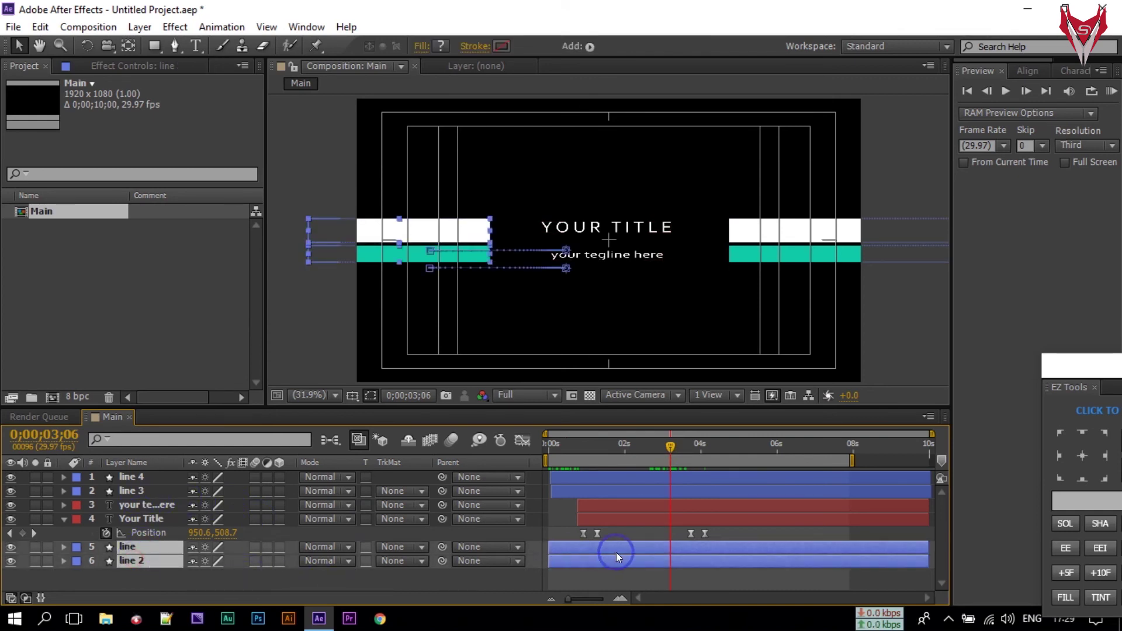
pyautogui.press('p')
# Step: Paste a copy of the line layer's two Position keyframes just after 4 seconds and time-reverse the pasted pair
pyautogui.moveTo(642, 553); pyautogui.dragTo(548, 557)
pyautogui.click(671, 466)
pyautogui.moveTo(675, 448); pyautogui.dragTo(708, 457)
pyautogui.moveTo(548, 555); pyautogui.dragTo(708, 555)
pyautogui.rightClick(708, 556)
pyautogui.moveTo(725, 543)
pyautogui.click(544, 454)
# Step: Paste a copy of the line 2 layer's two Position keyframes at 0;00;04;08 and time-reverse the pasted pair
pyautogui.moveTo(708, 448); pyautogui.dragTo(766, 461)
pyautogui.moveTo(661, 565); pyautogui.dragTo(559, 591)
pyautogui.moveTo(765, 451); pyautogui.dragTo(708, 454)
pyautogui.moveTo(569, 583); pyautogui.dragTo(711, 583)
pyautogui.rightClick(711, 584)
pyautogui.moveTo(719, 575)
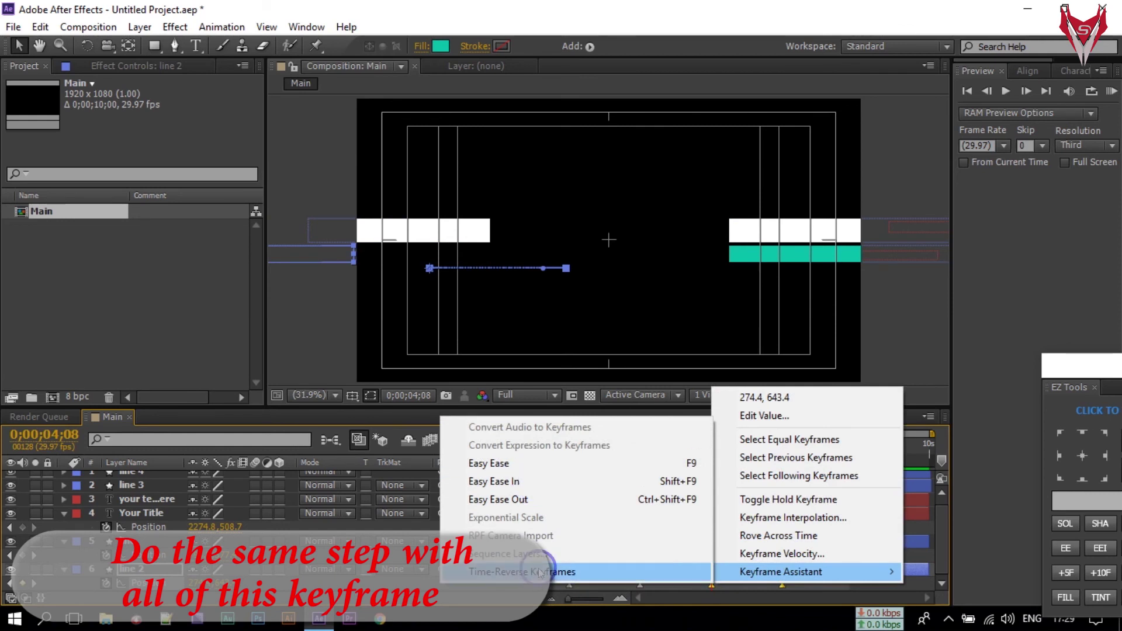
pyautogui.click(456, 450)
# Step: Collapse the finished layers' properties, then reveal and select the Position keyframes of line 4 and line 3
pyautogui.moveTo(708, 449); pyautogui.dragTo(752, 466)
pyautogui.click(64, 513)
pyautogui.click(63, 526)
pyautogui.click(131, 491)
pyautogui.keyDown('shift'); pyautogui.click(132, 477); pyautogui.keyUp('shift')
pyautogui.press('p')
pyautogui.moveTo(752, 473); pyautogui.dragTo(551, 472)
pyautogui.moveTo(645, 485); pyautogui.dragTo(548, 524)
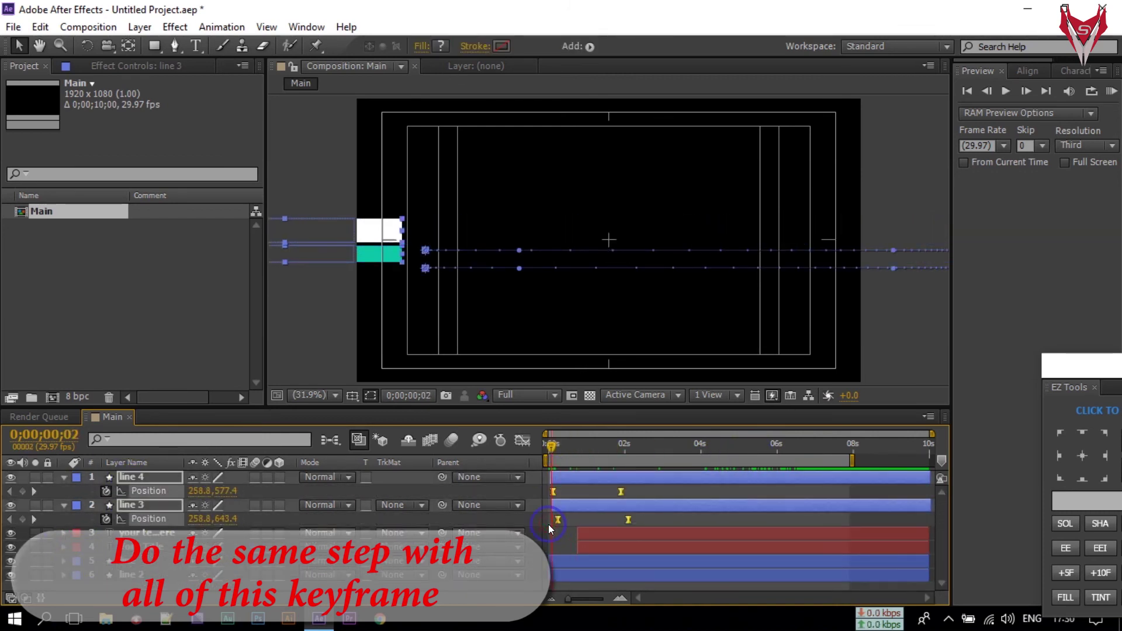
# Step: Paste a copy of line 4's two Position keyframes at 0;00;04;00 and time-reverse the pasted pair
pyautogui.moveTo(569, 447); pyautogui.dragTo(700, 455)
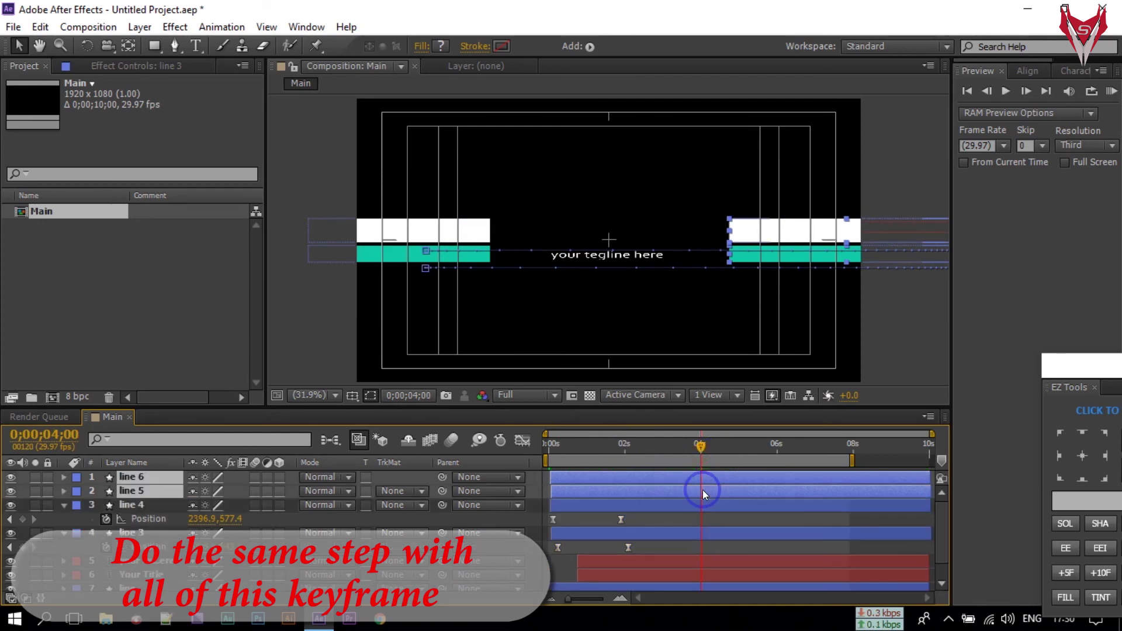
pyautogui.moveTo(633, 490); pyautogui.dragTo(547, 496)
pyautogui.hotkey('ctrl', 'c')
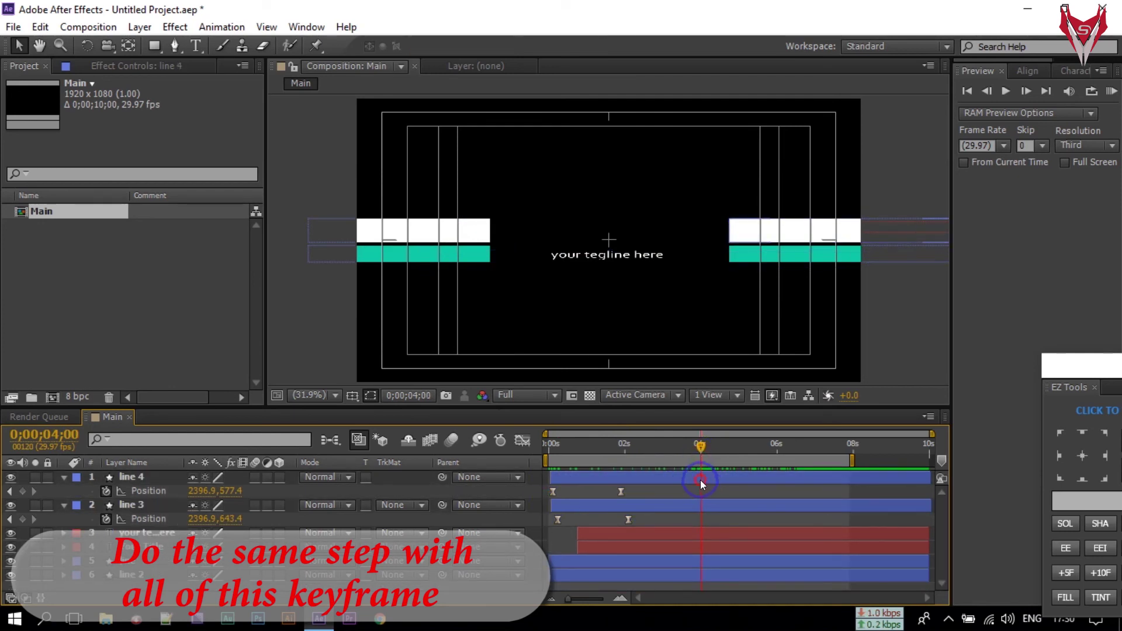
pyautogui.hotkey('ctrl', 'v')
pyautogui.rightClick(701, 490)
pyautogui.click(604, 482)
# Step: Copy line 3's two Position keyframes, paste them near 0;00;04;00, time-reverse the pasted pair and shift it slightly earlier
pyautogui.moveTo(640, 512); pyautogui.dragTo(553, 522)
pyautogui.rightClick(558, 519)
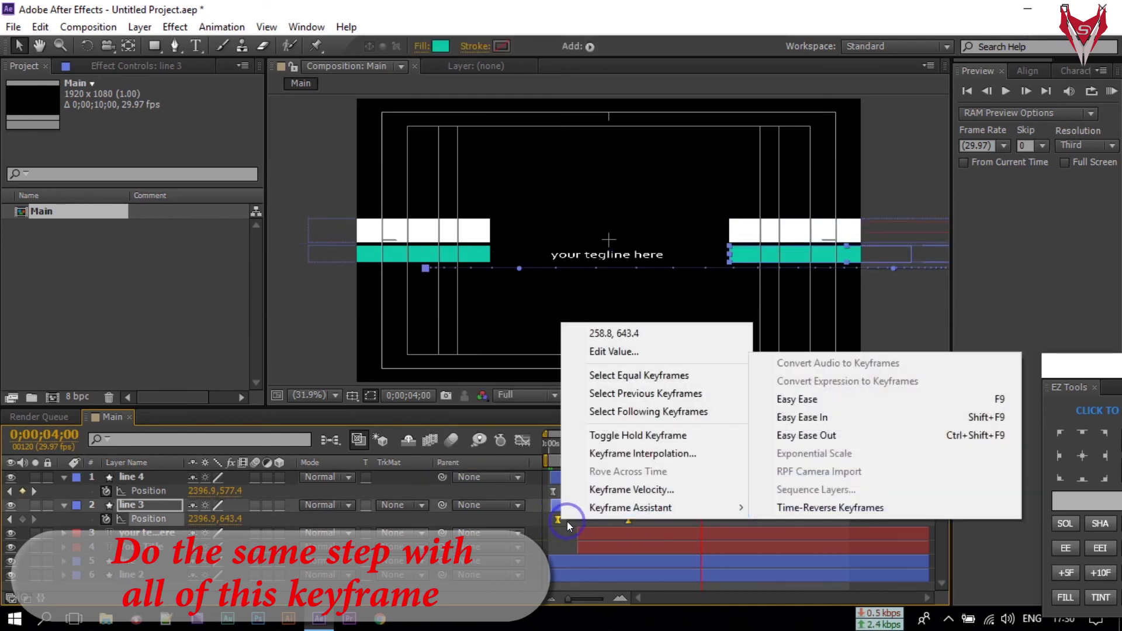
pyautogui.press('Escape')
pyautogui.rightClick(695, 518)
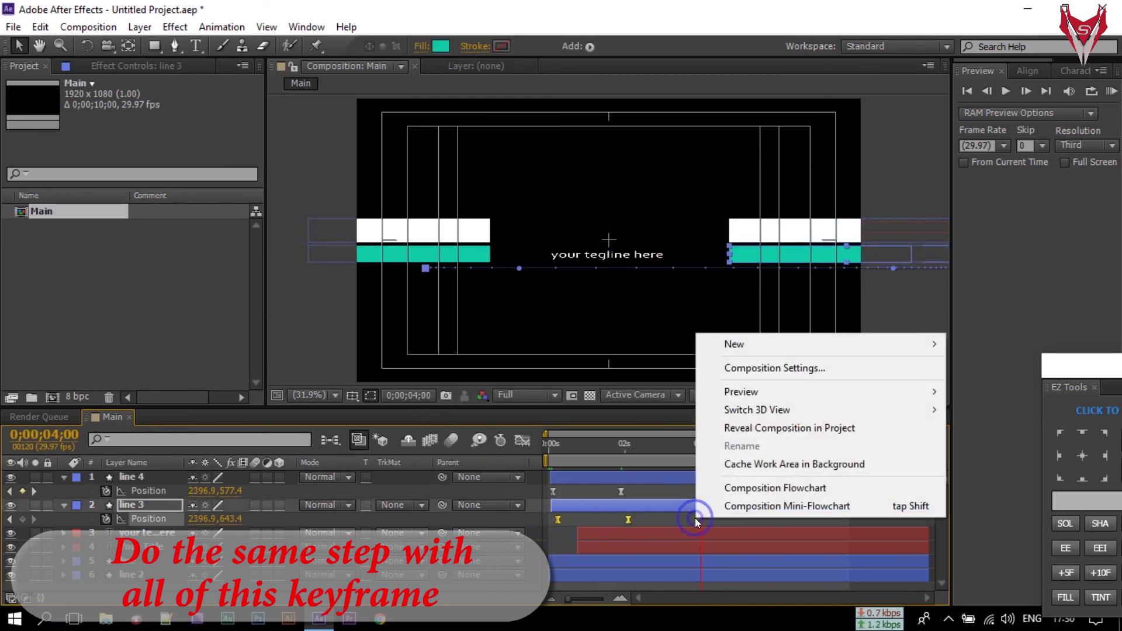
pyautogui.click(699, 505)
pyautogui.hotkey('ctrl', 'v')
pyautogui.rightClick(697, 519)
pyautogui.moveTo(736, 509)
pyautogui.click(514, 506)
pyautogui.moveTo(697, 519); pyautogui.dragTo(693, 518)
# Step: Lower the X position of line 3's last keyframe at 0;00;05;22 until the teal bar is fully outside the frame
pyautogui.moveTo(672, 450); pyautogui.dragTo(784, 487)
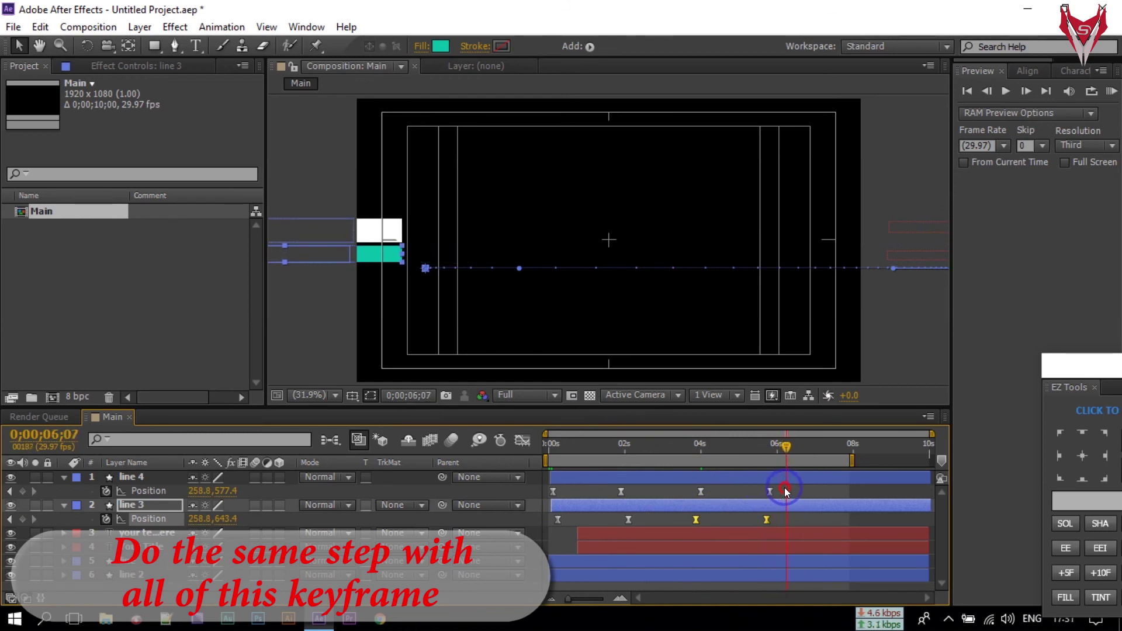
pyautogui.moveTo(777, 447); pyautogui.dragTo(762, 448)
pyautogui.click(766, 519)
pyautogui.click(766, 519)
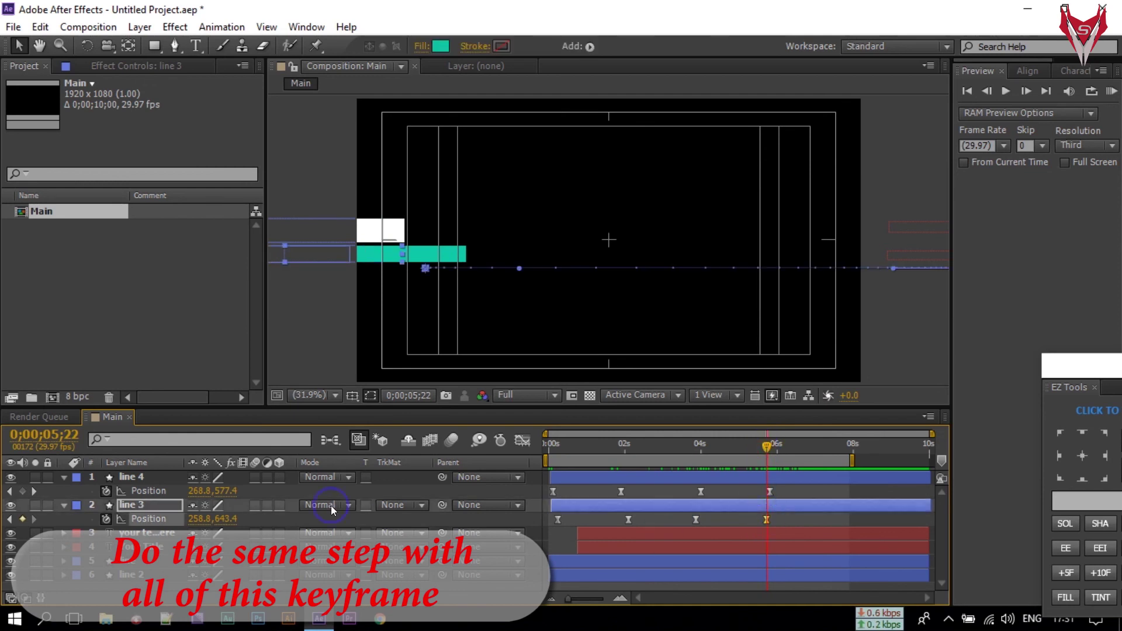
pyautogui.moveTo(196, 518); pyautogui.dragTo(84, 518)
# Step: Lower the X position of line 4's last keyframe at 0;00;05;24 until the white bar leaves the frame, and play a RAM preview
pyautogui.click(770, 492)
pyautogui.click(767, 447)
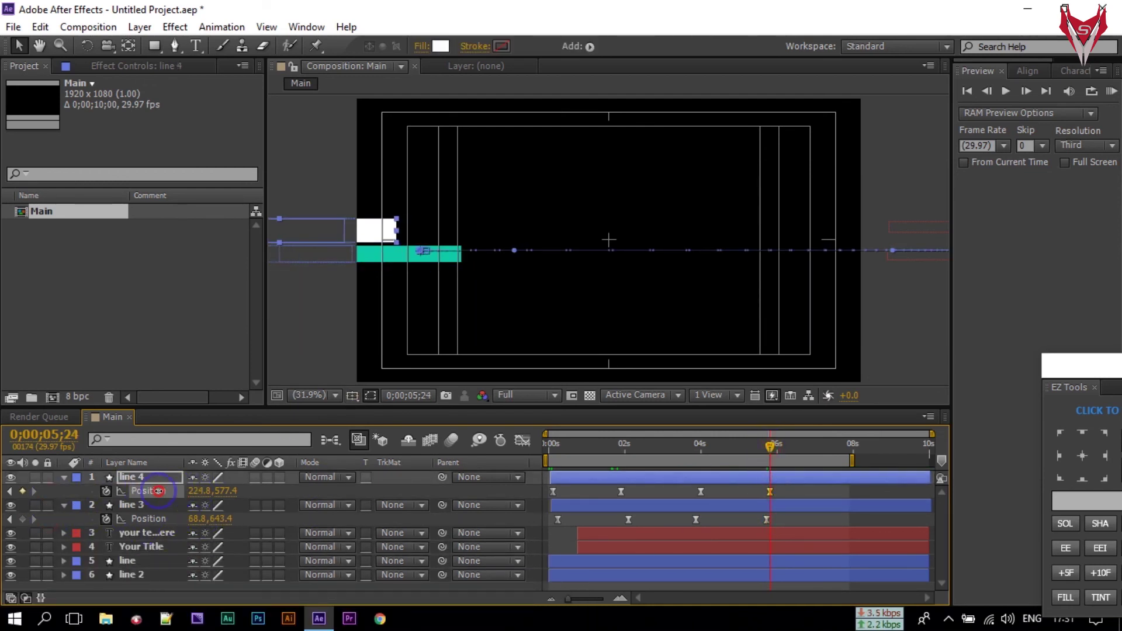
pyautogui.moveTo(197, 491); pyautogui.dragTo(61, 506)
pyautogui.moveTo(769, 447); pyautogui.dragTo(498, 460)
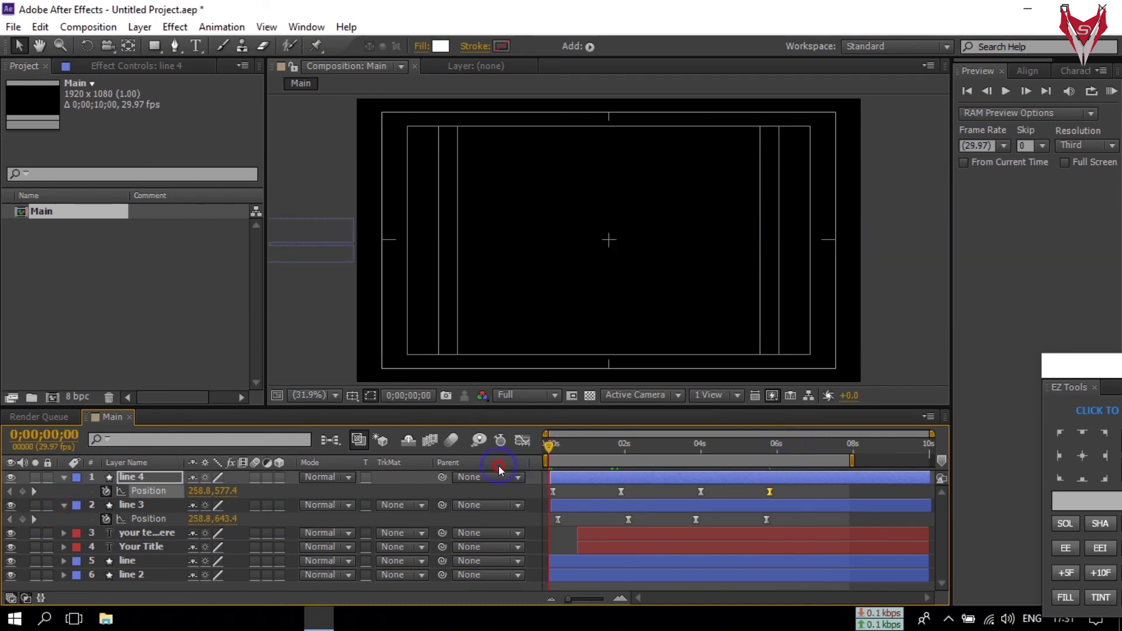
pyautogui.click(1110, 91)
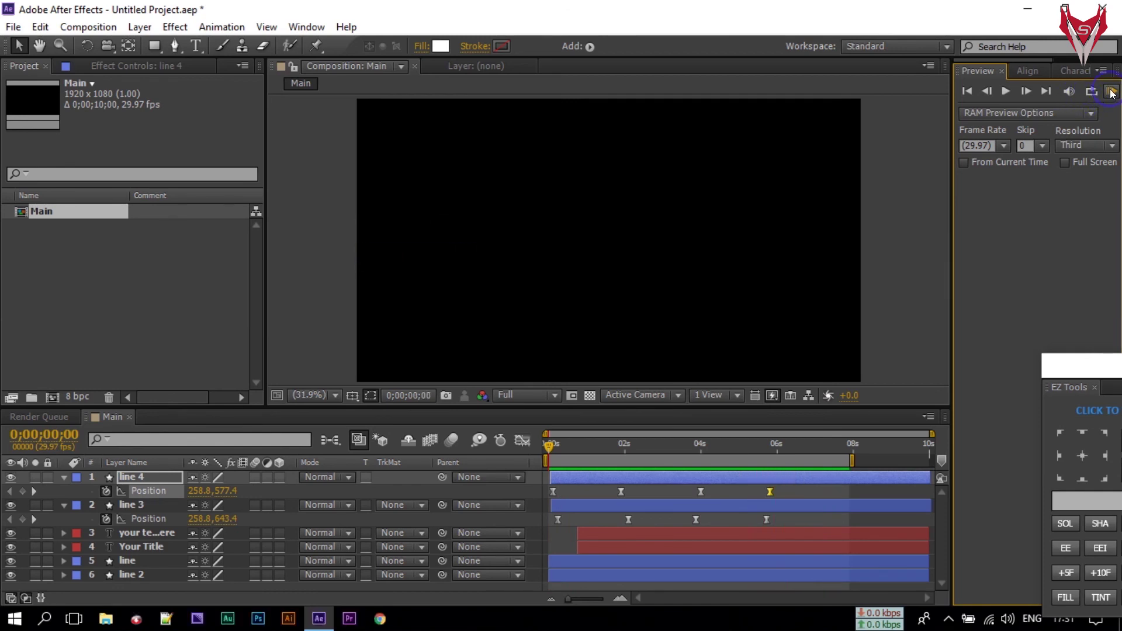
# Step: Shift the exit Position keyframes of line and line 2 earlier, starting at about 4 and 4.4 seconds, and play a RAM preview
pyautogui.click(601, 561)
pyautogui.press('u')
pyautogui.click(771, 566)
pyautogui.scroll(-1, 771, 566)
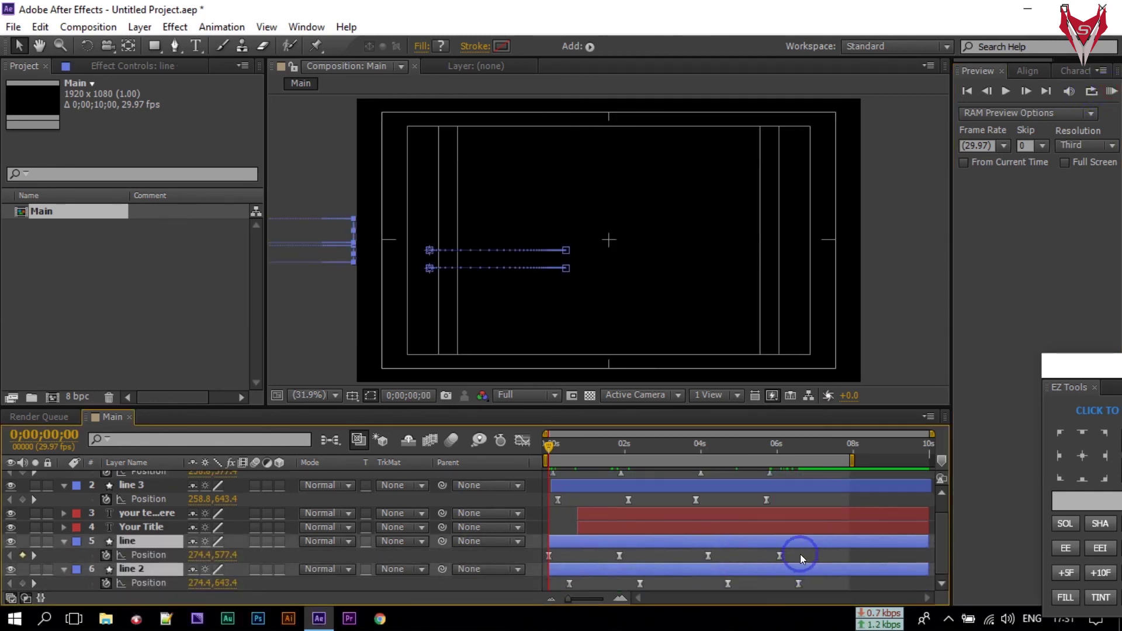
pyautogui.click(771, 558)
pyautogui.keyDown('shift'); pyautogui.click(708, 556); pyautogui.keyUp('shift')
pyautogui.moveTo(708, 556); pyautogui.dragTo(704, 559)
pyautogui.moveTo(798, 584); pyautogui.dragTo(787, 585)
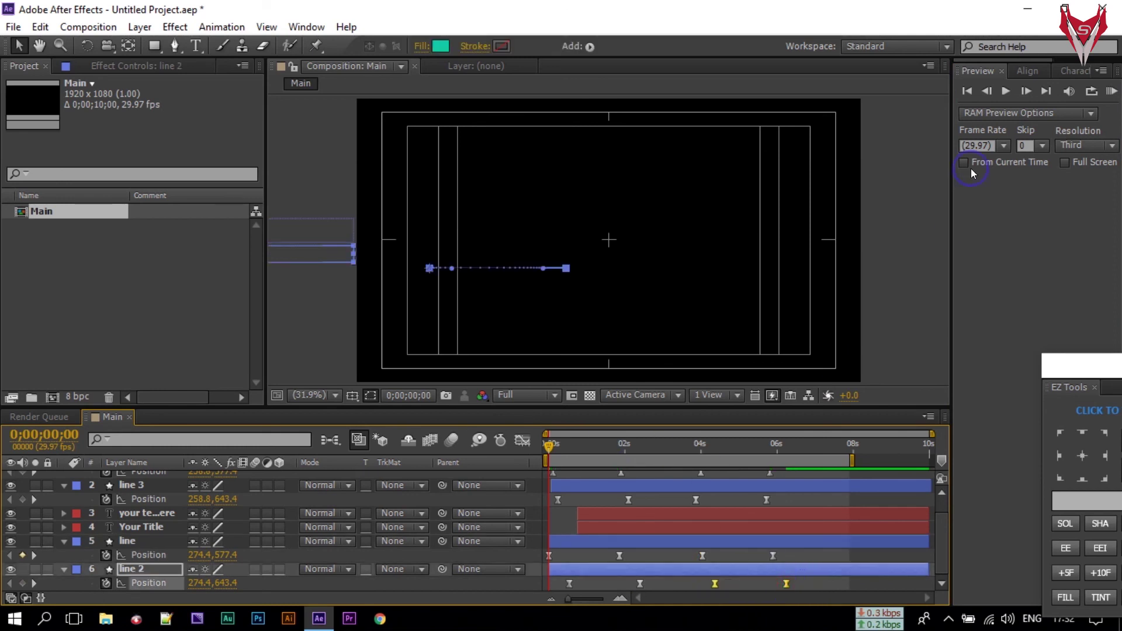
pyautogui.click(1111, 91)
# Step: Reveal both text layers' Position keyframes and shift the tagline's exit keyframes earlier, starting at about 3.8 seconds
pyautogui.click(179, 504)
pyautogui.click(162, 516)
pyautogui.keyDown('shift'); pyautogui.click(141, 527); pyautogui.keyUp('shift')
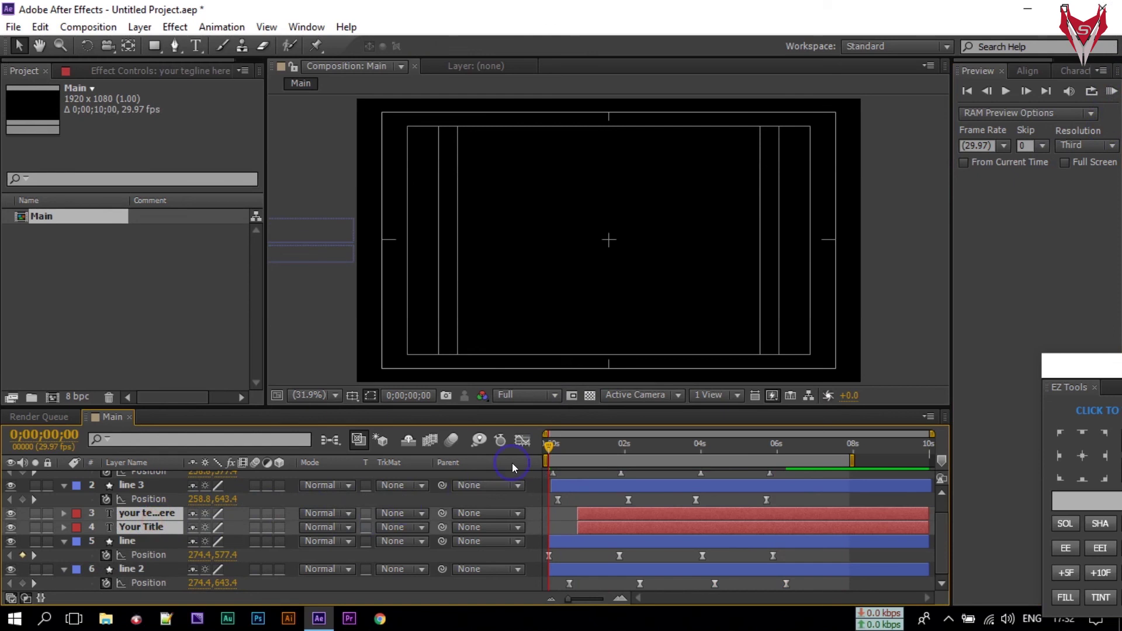
pyautogui.moveTo(546, 447); pyautogui.dragTo(586, 457)
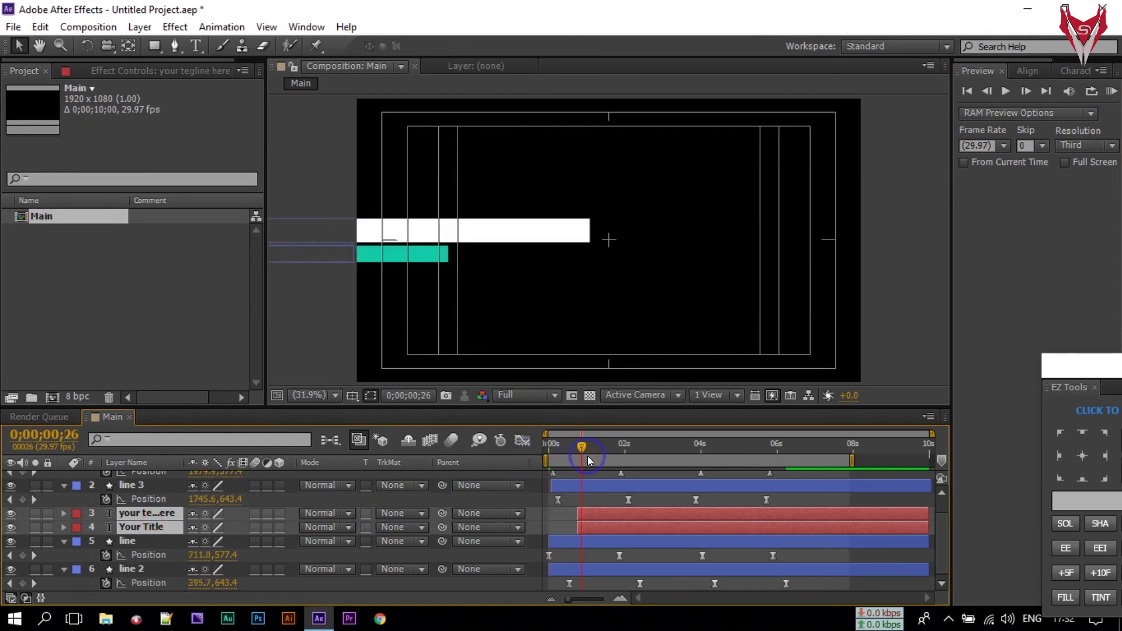
pyautogui.press('p')
pyautogui.moveTo(583, 455); pyautogui.dragTo(690, 456)
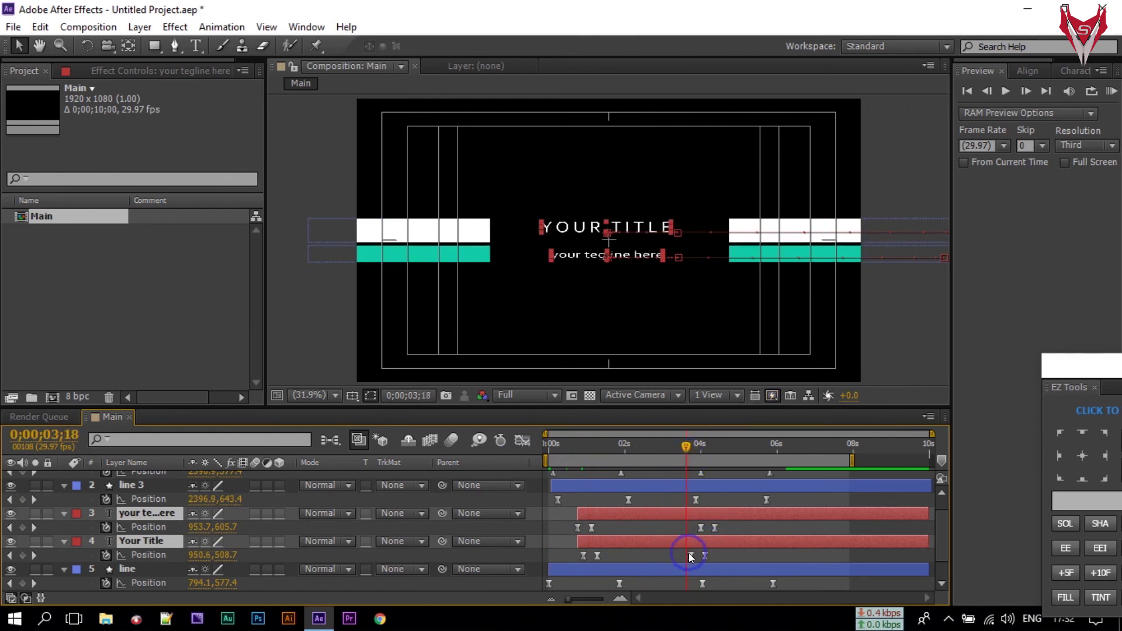
pyautogui.moveTo(729, 524); pyautogui.dragTo(695, 527)
# Step: Play a RAM preview of the whole title animation from the start to check the text and bar exit timing
pyautogui.moveTo(687, 450)
pyautogui.mouseDown()
pyautogui.moveTo(706, 450)
pyautogui.moveTo(688, 450)
pyautogui.mouseUp()
pyautogui.press('Home')
pyautogui.click(1110, 91)
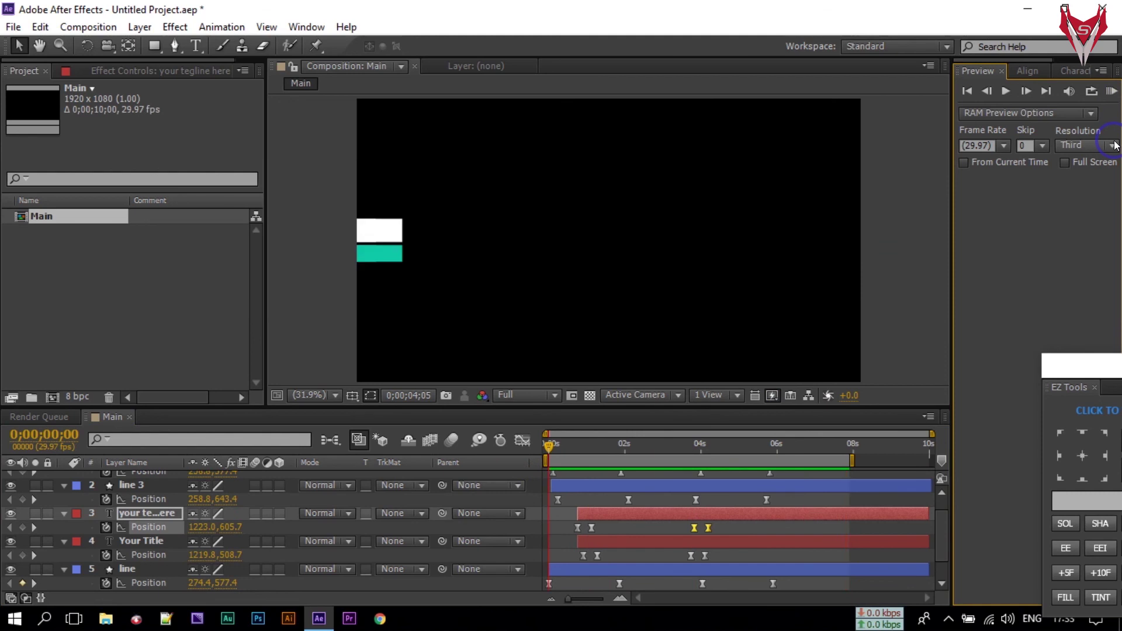